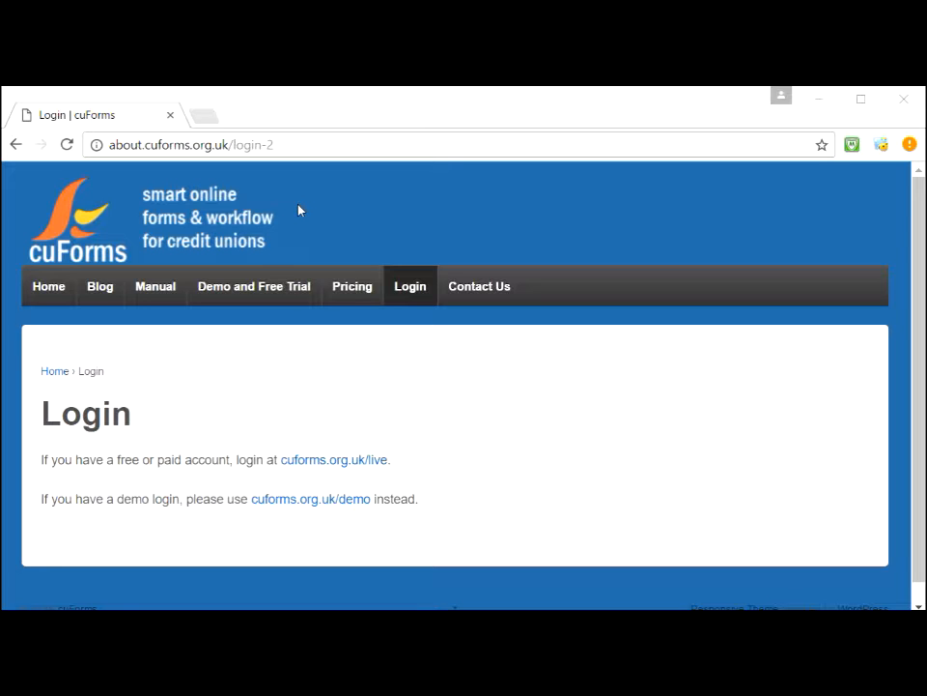
Step: Log in to the cuForms demo, choose the cuForms organisation, and open its Edit Forms list
left_click(312, 509)
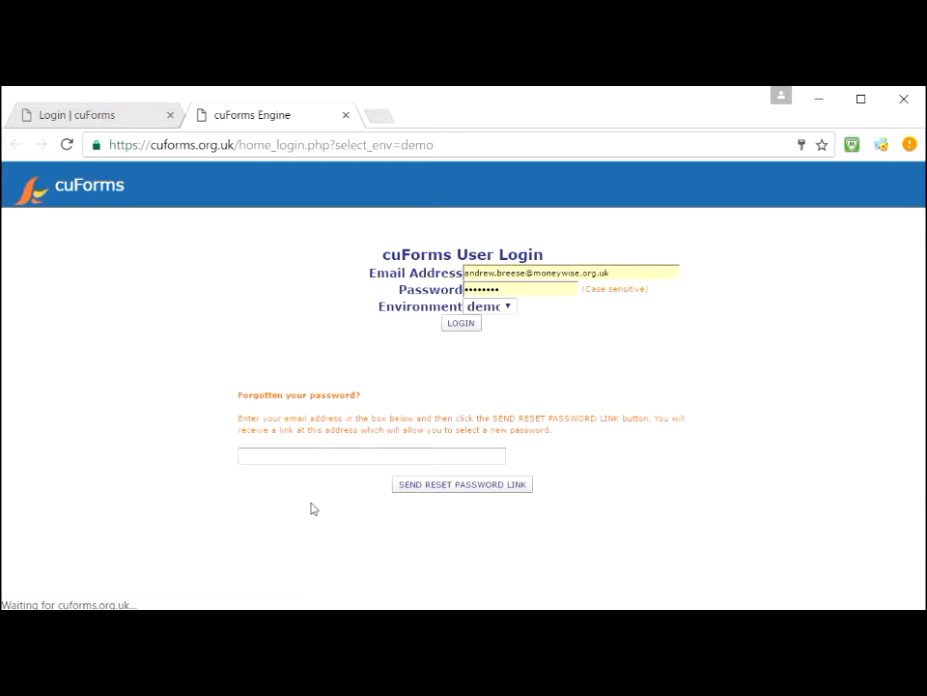
left_click(459, 325)
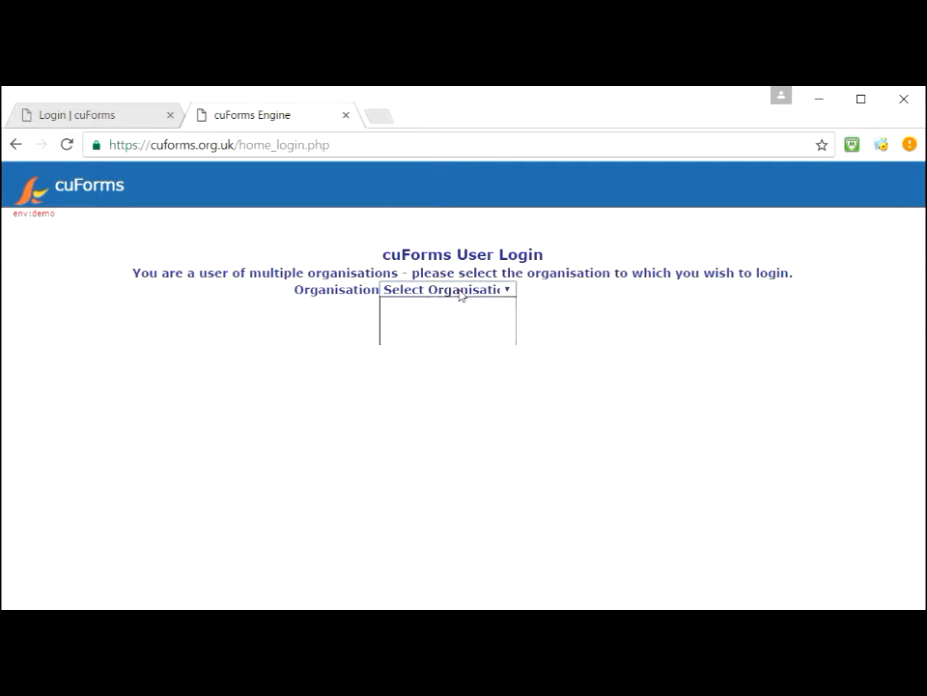
left_click(460, 291)
left_click(436, 321)
left_click(462, 315)
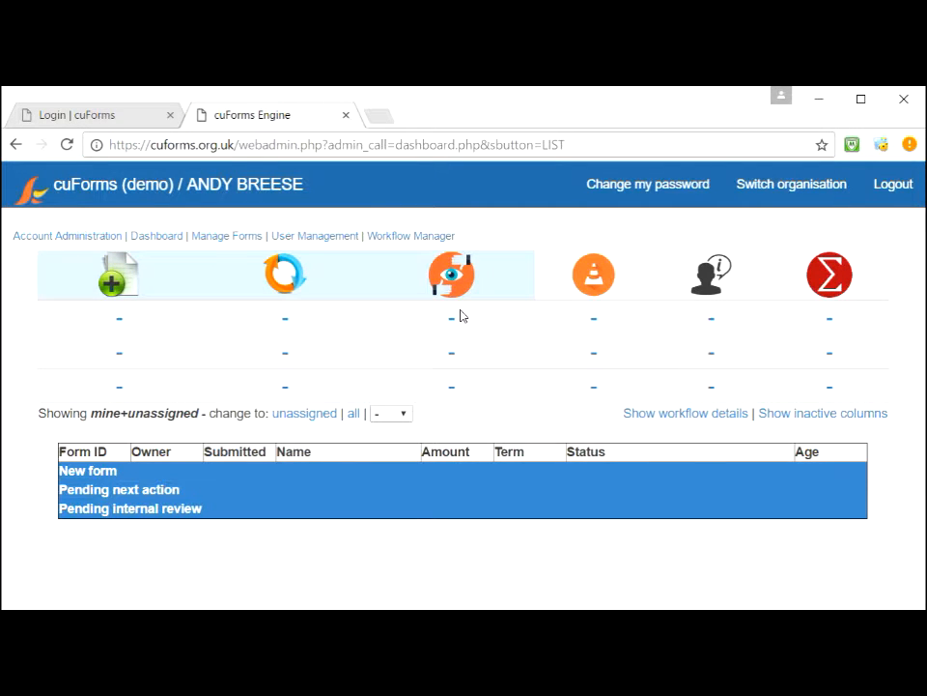
left_click(222, 238)
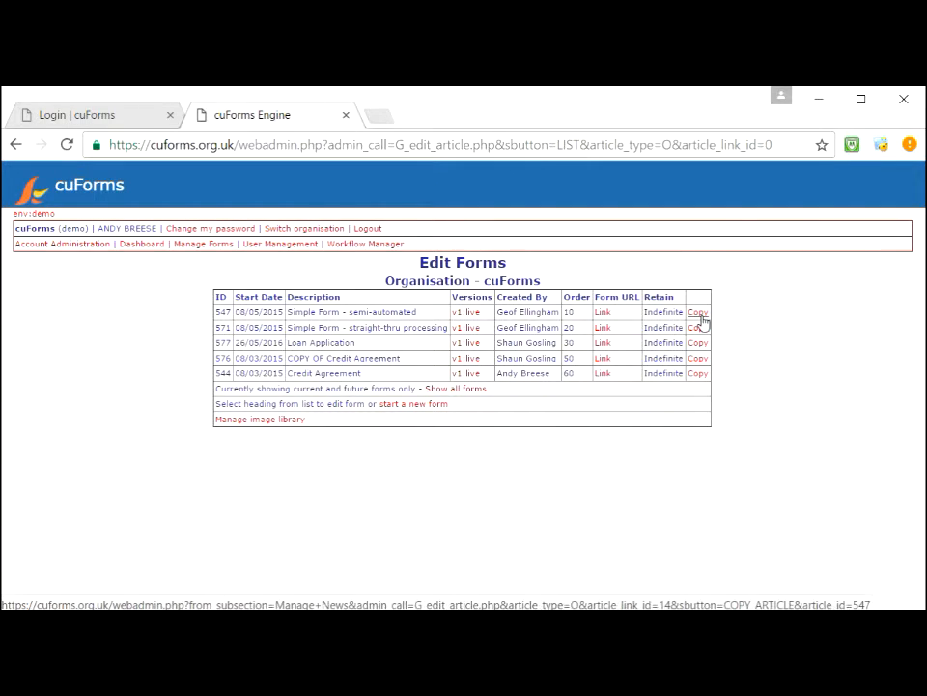
Step: Review the field list of form 547, Simple Form - semi-automated, then open its live link in a new tab
left_click(601, 315)
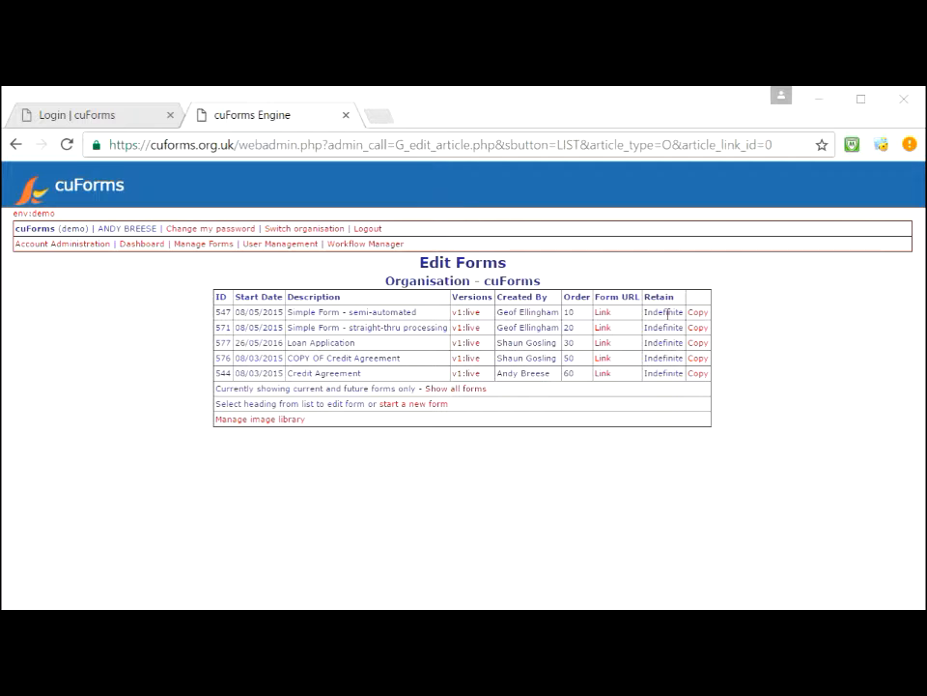
left_click(468, 315)
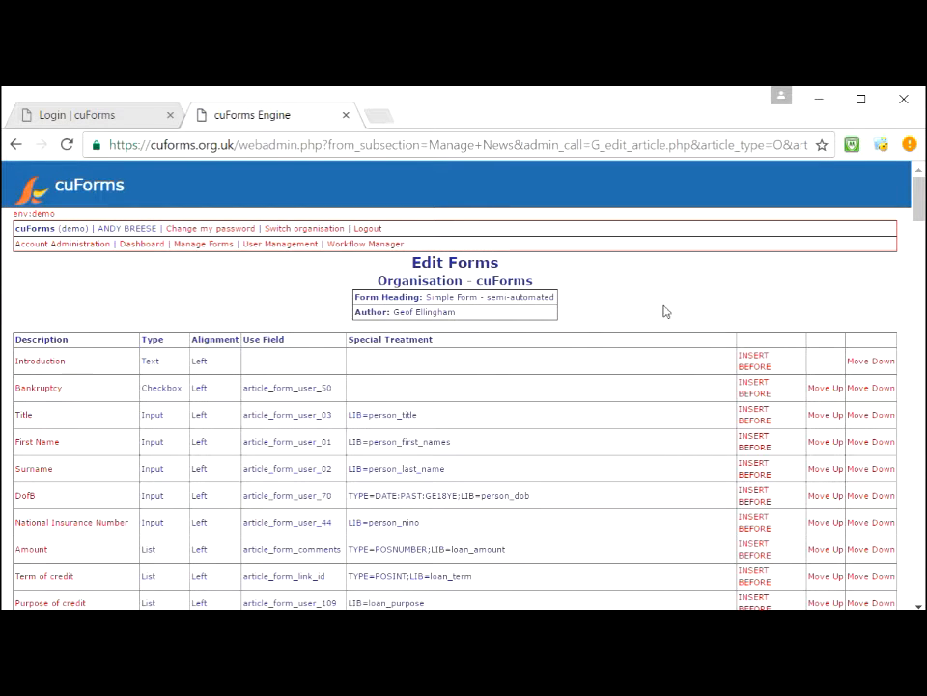
mouse_move(920, 210)
left_mouse_down()
mouse_move(901, 333)
mouse_move(918, 262)
mouse_move(919, 192)
left_mouse_up()
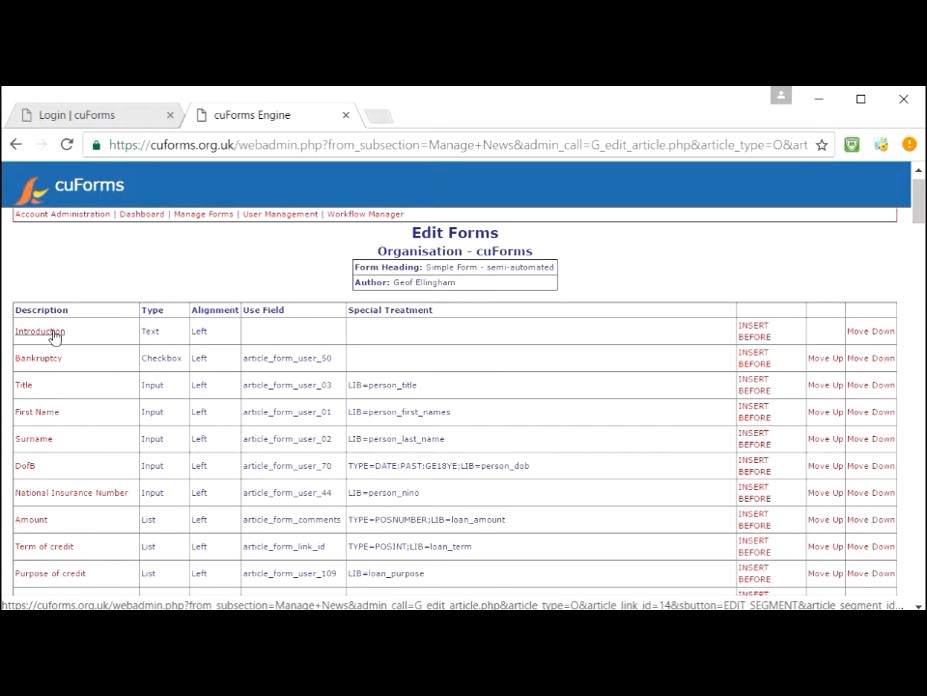
left_click(17, 145)
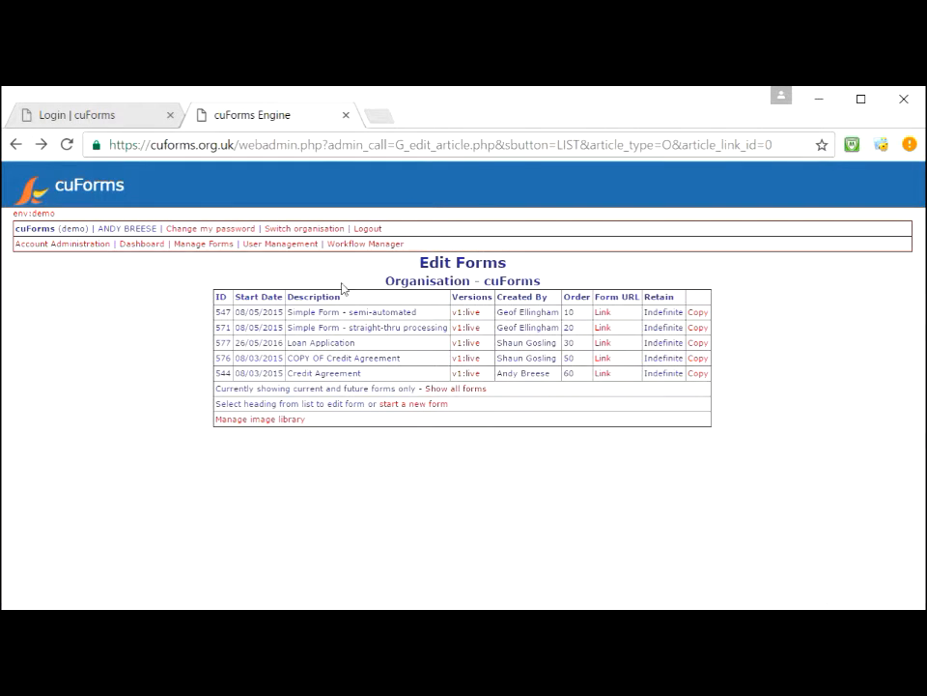
left_click(601, 314)
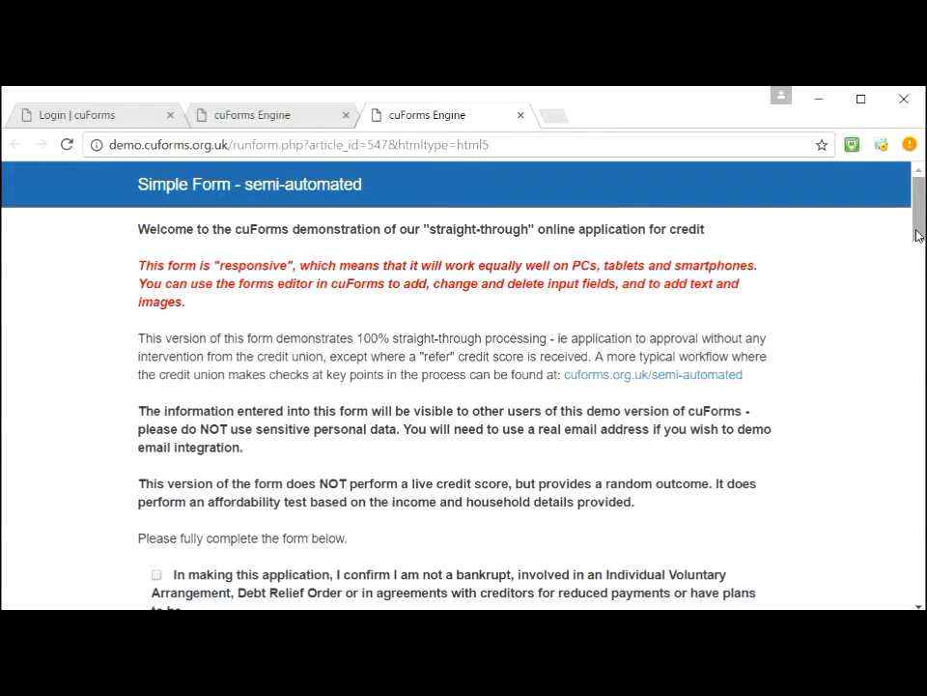
Step: Scroll through the live Simple Form at 90% zoom, then switch back to the Edit Forms tab
left_click_drag(917, 234, 900, 268)
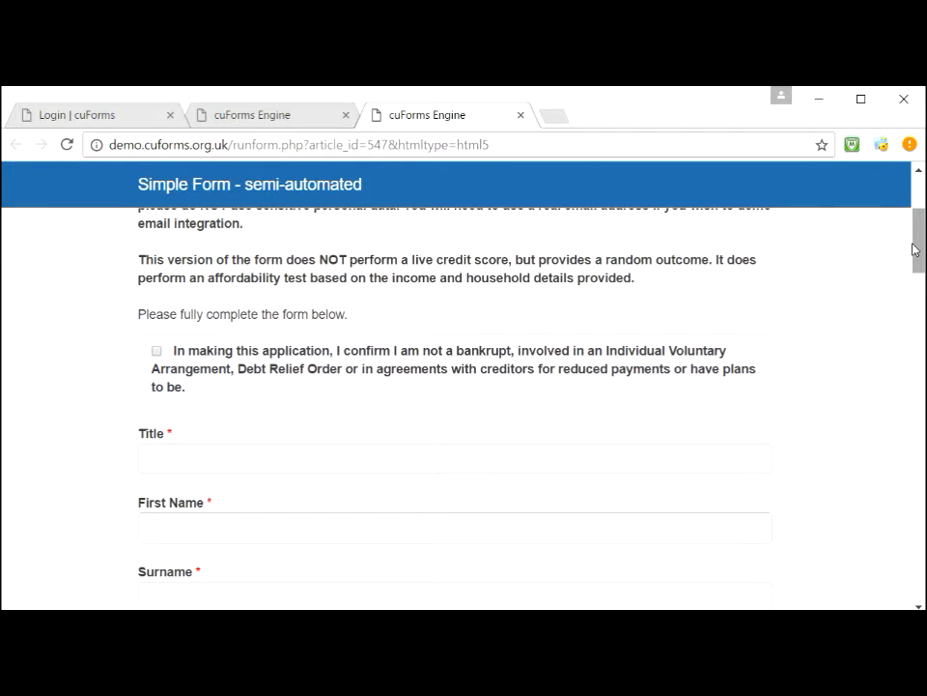
left_click_drag(917, 244, 913, 270)
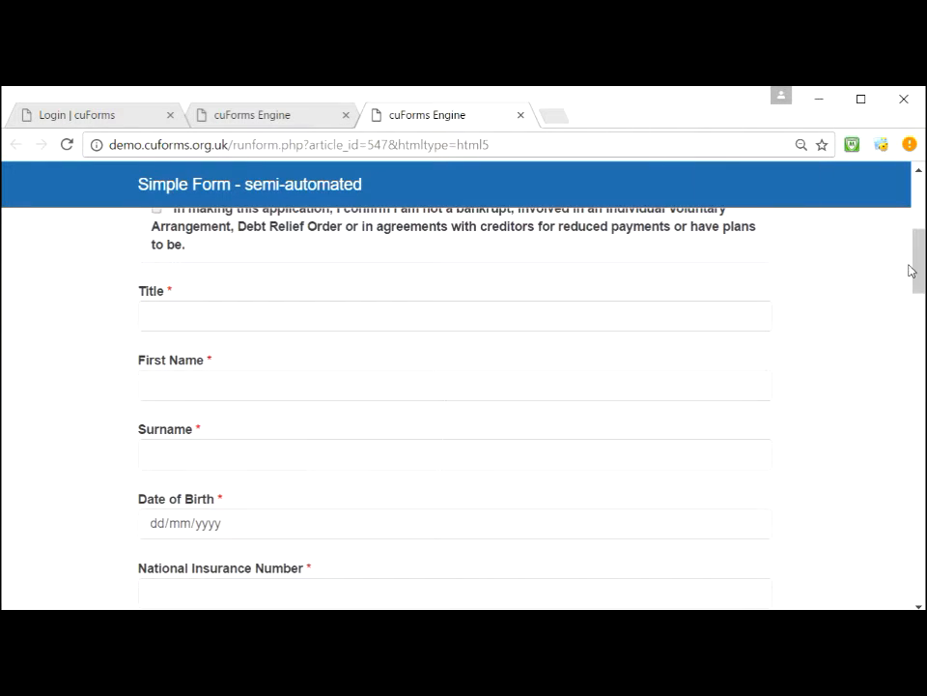
key("ctrl+minus")
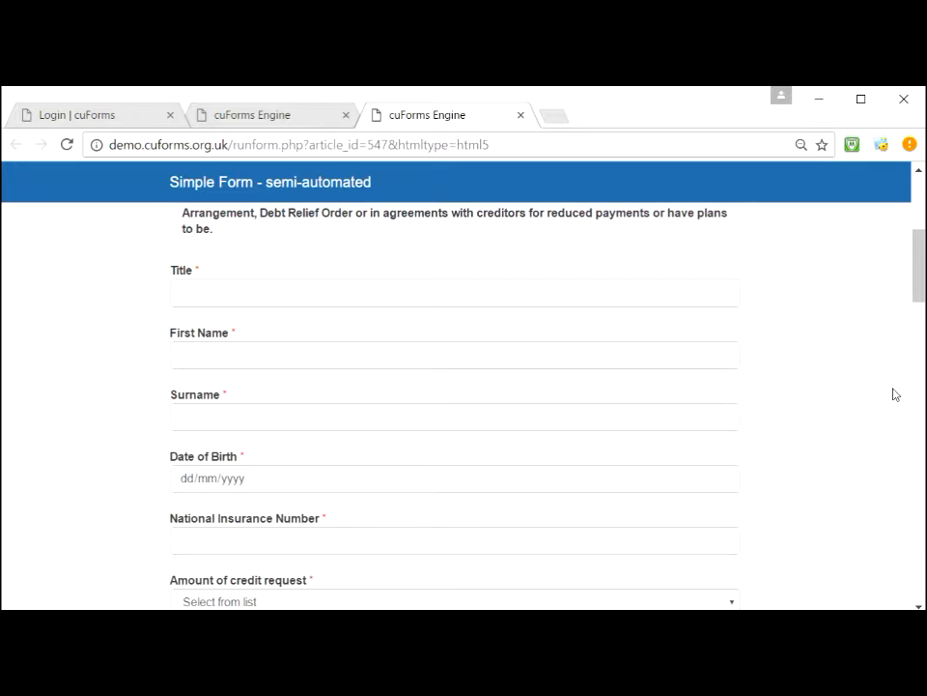
left_click(271, 123)
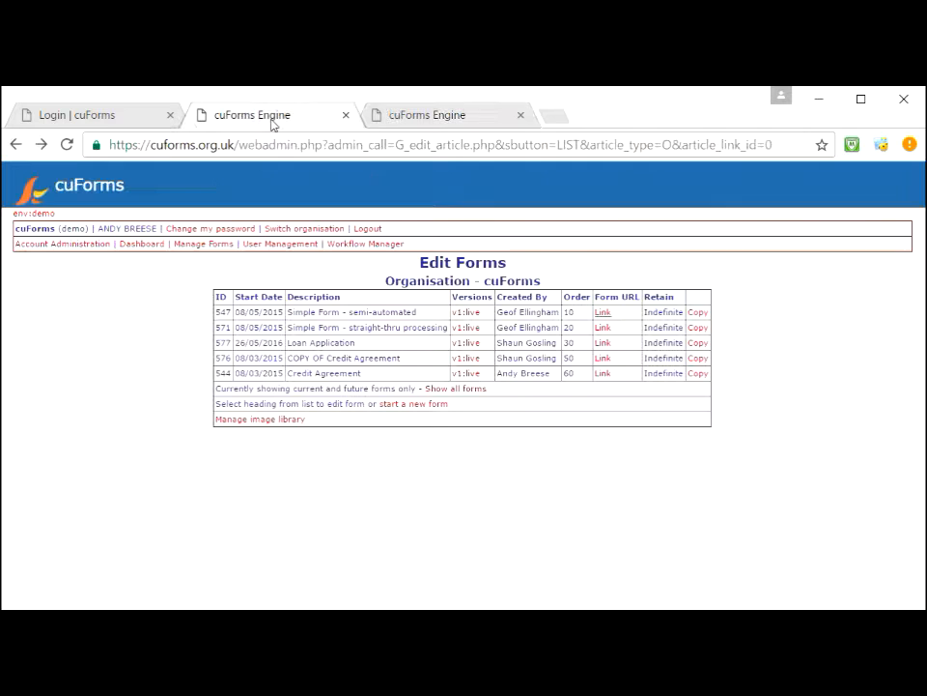
left_click(473, 317)
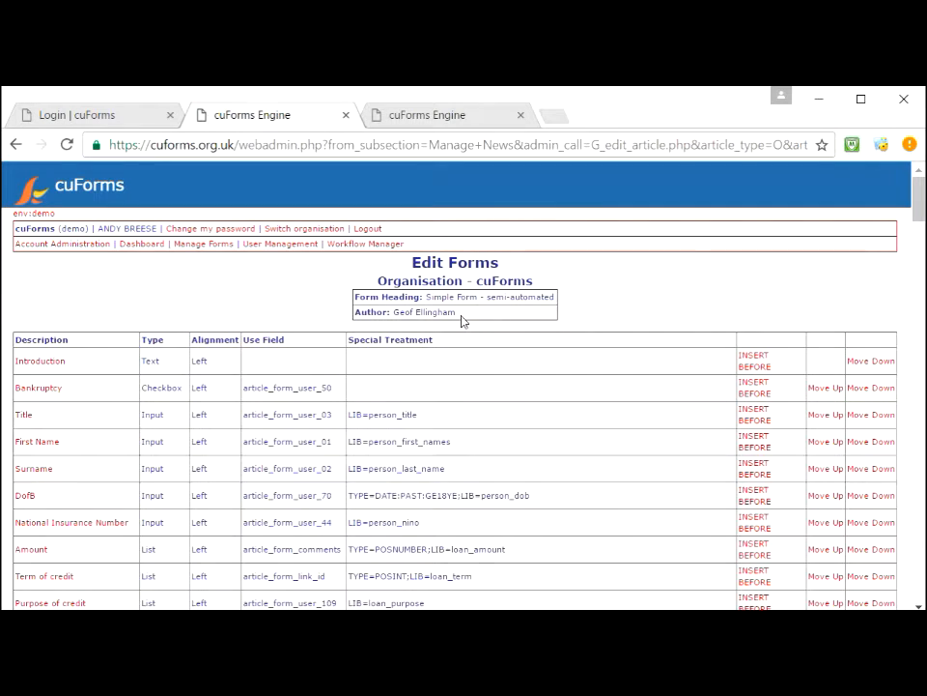
left_click(43, 364)
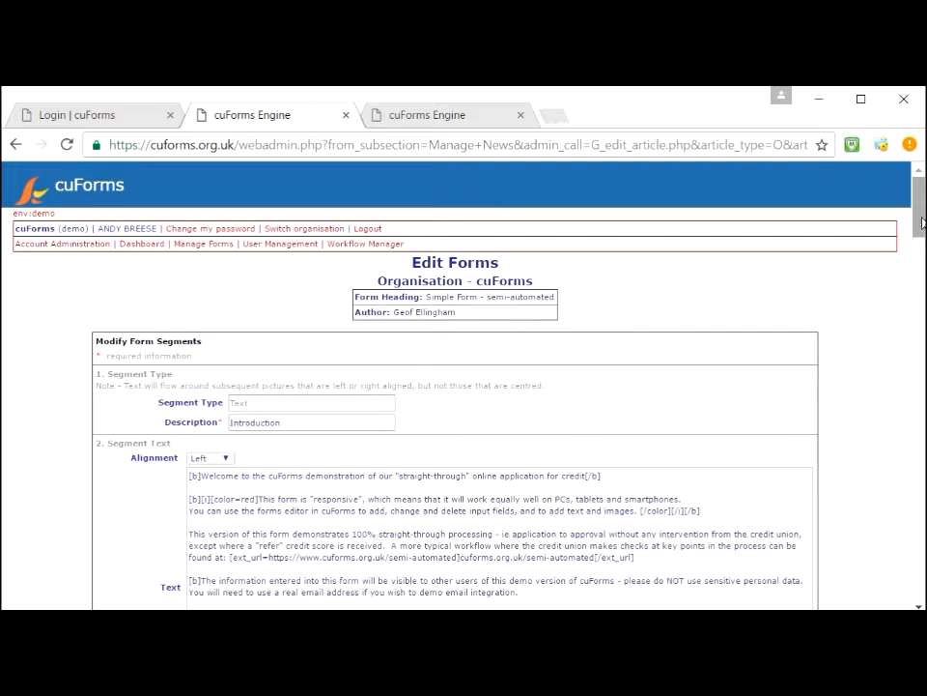
left_click_drag(918, 225, 911, 242)
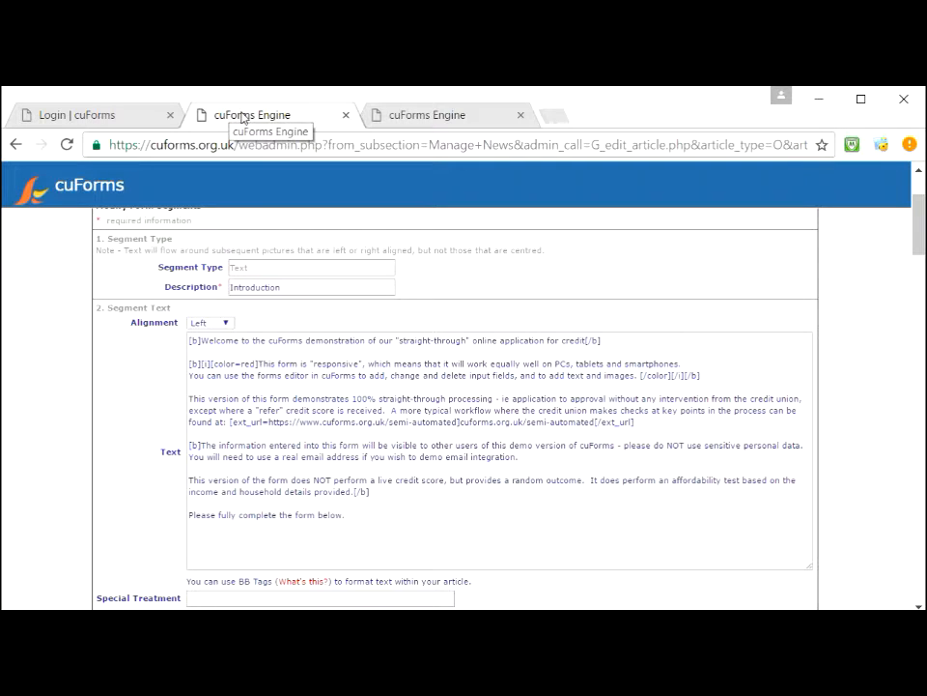
left_click(14, 147)
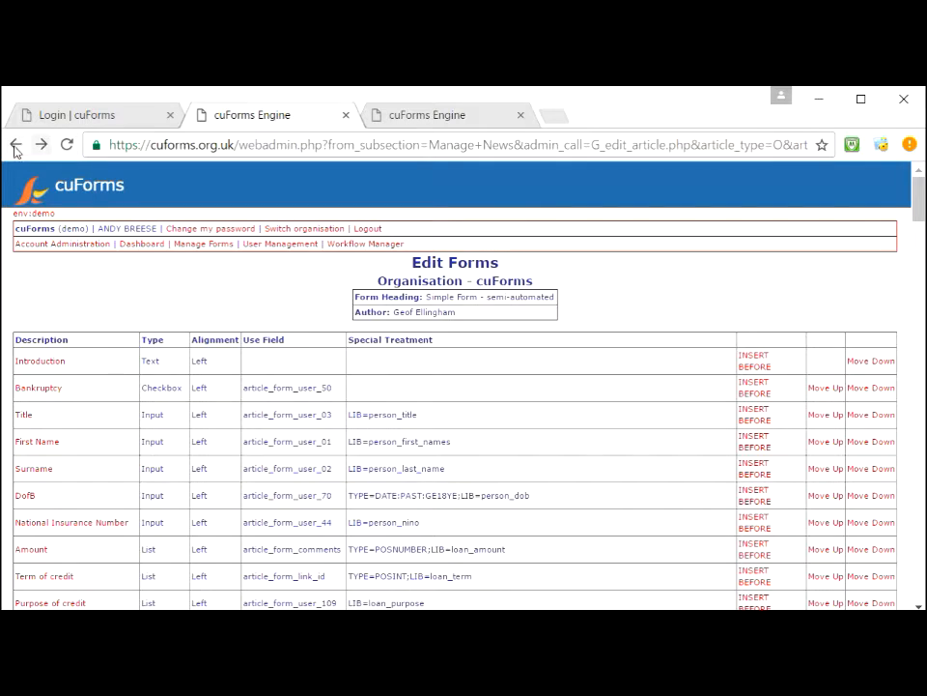
left_click(14, 147)
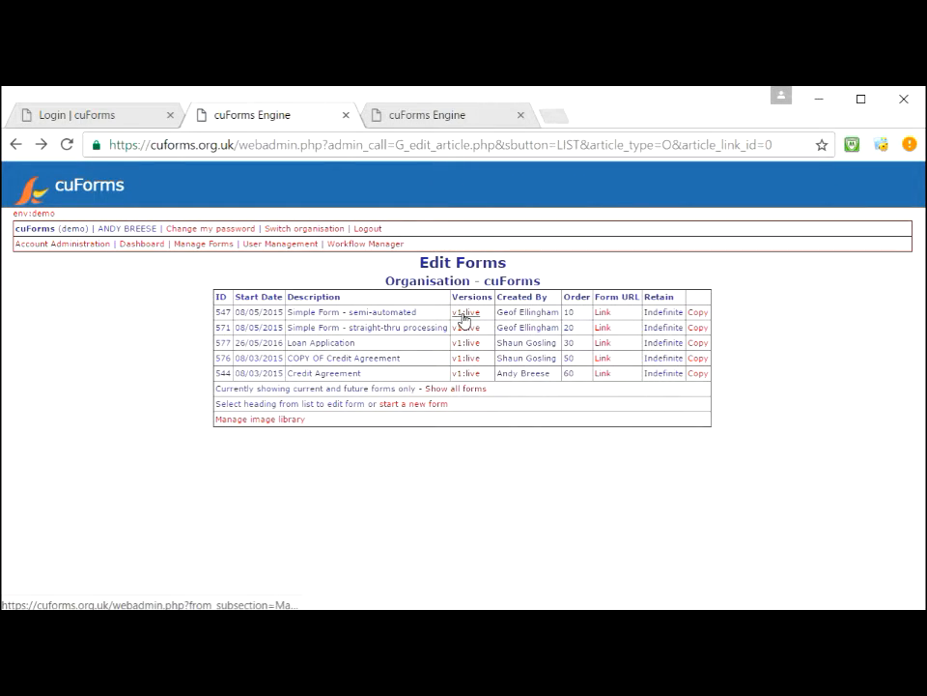
Step: Start a new Standard Form with Create admin form ticked and data retained indefinitely
left_click(412, 404)
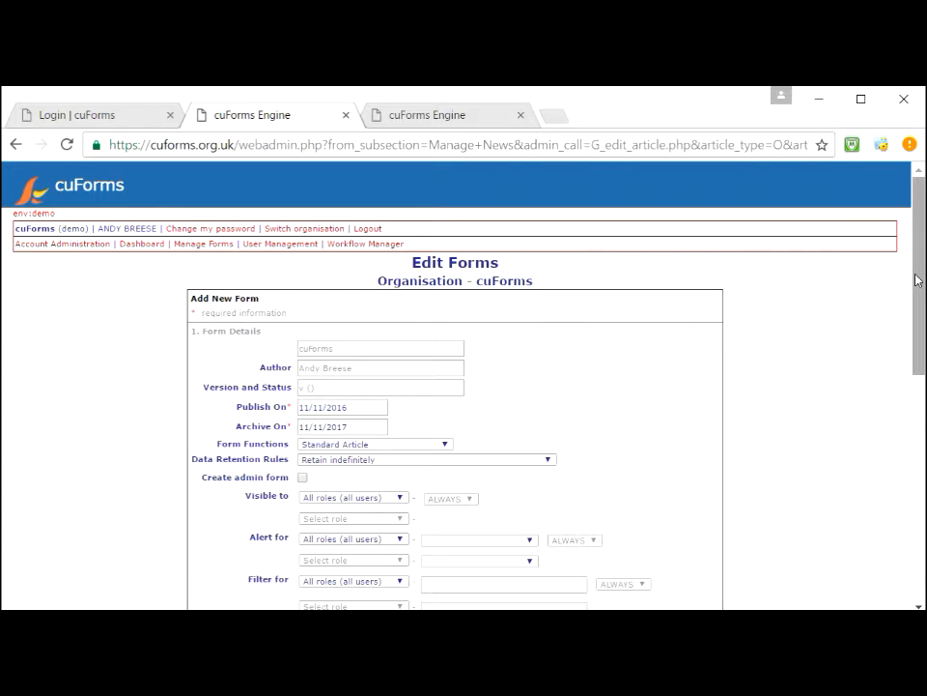
left_click_drag(912, 283, 902, 312)
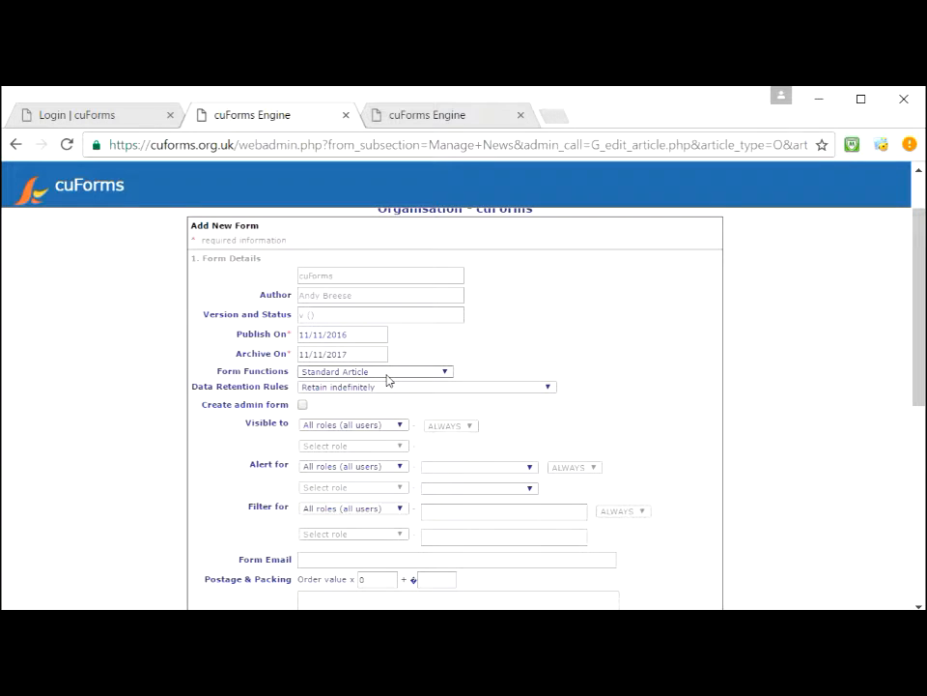
left_click(388, 375)
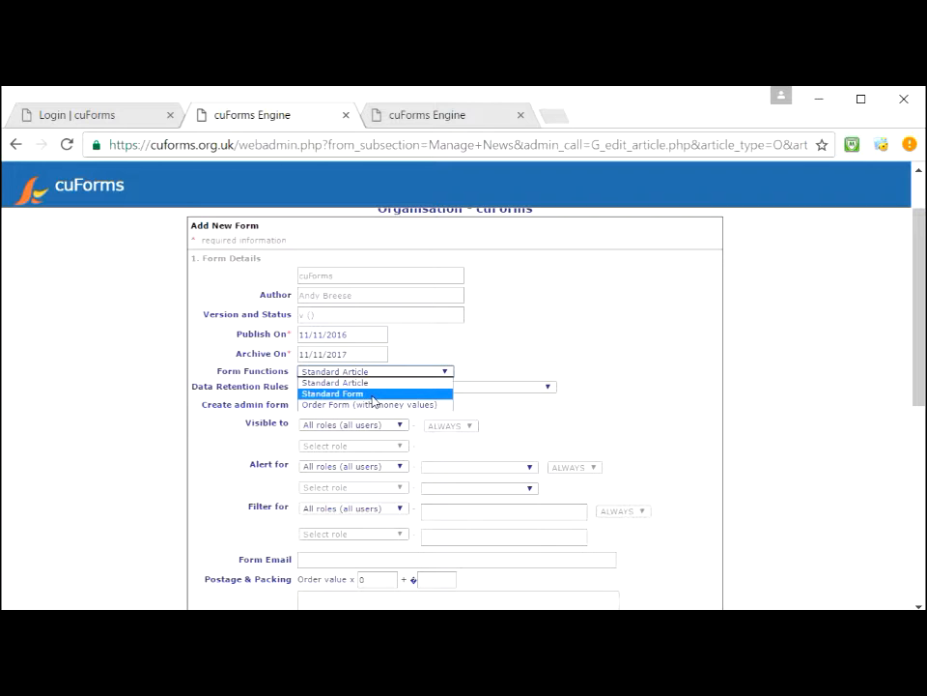
left_click(374, 394)
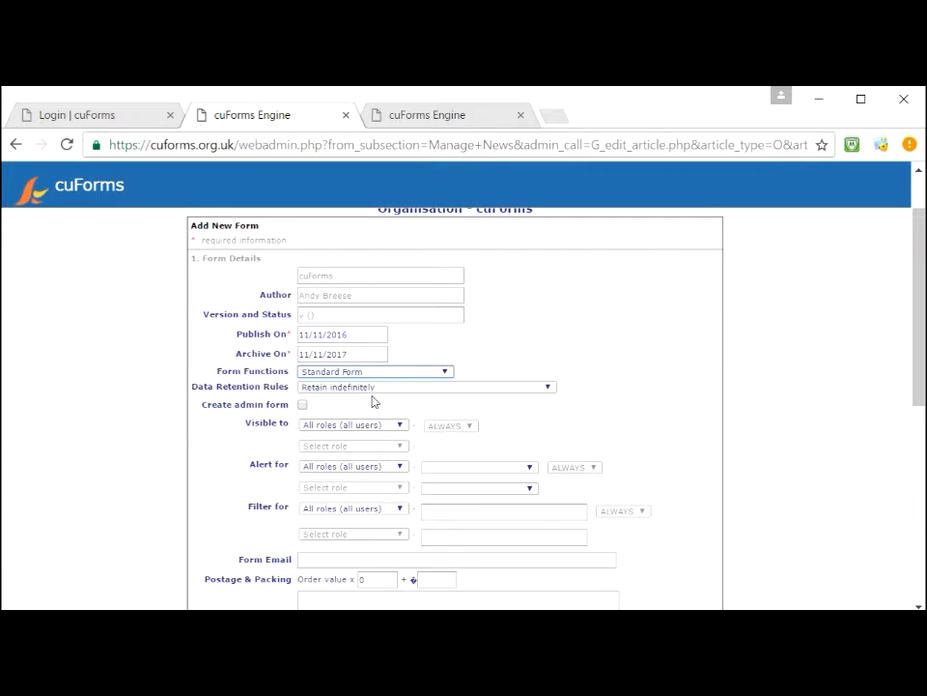
left_click(302, 405)
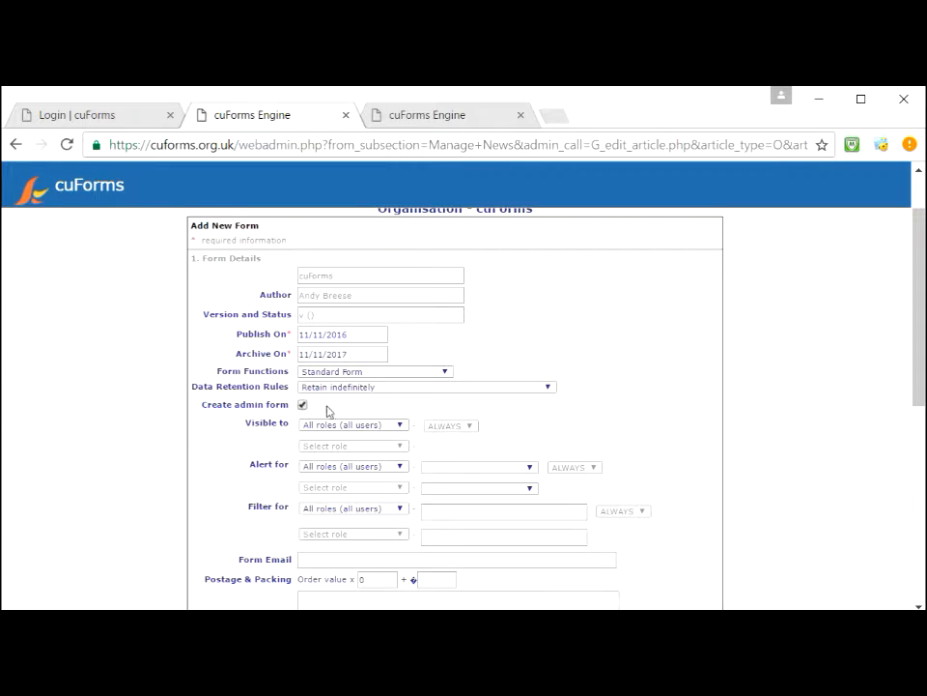
left_click(336, 390)
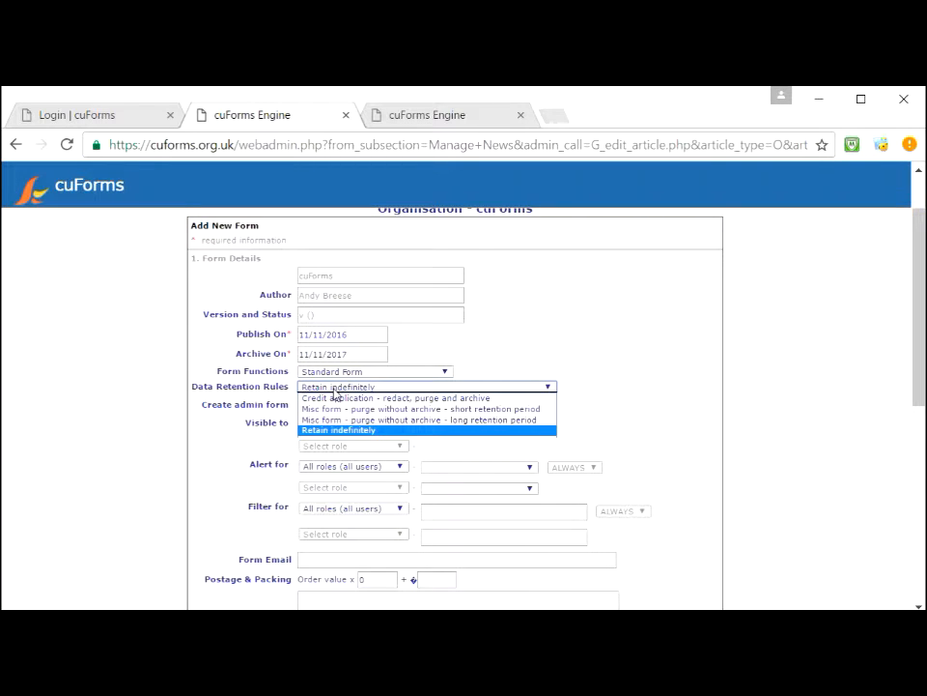
left_click(335, 389)
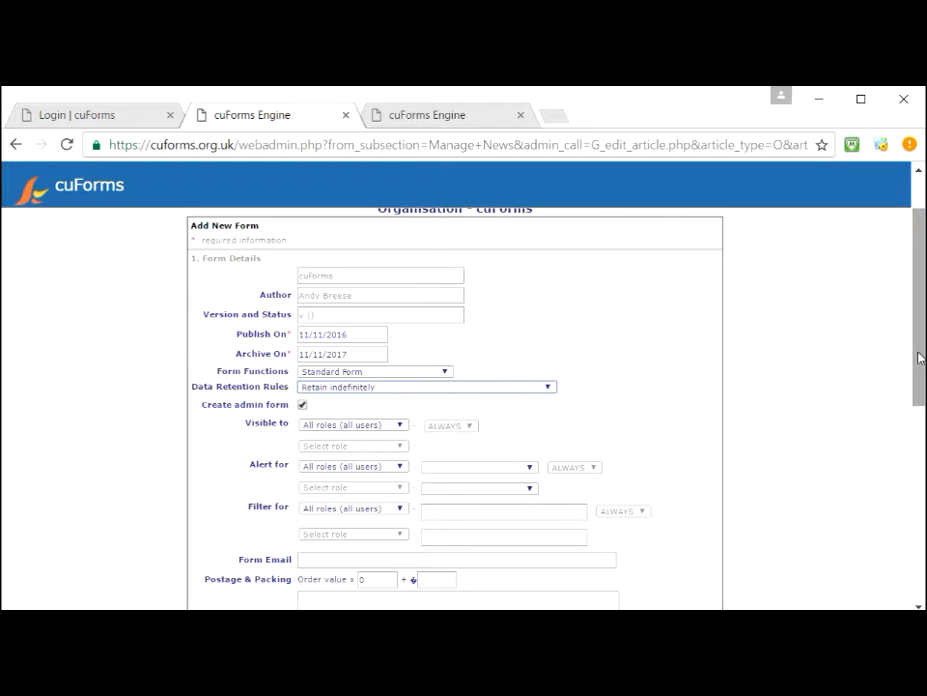
left_click_drag(921, 358, 921, 400)
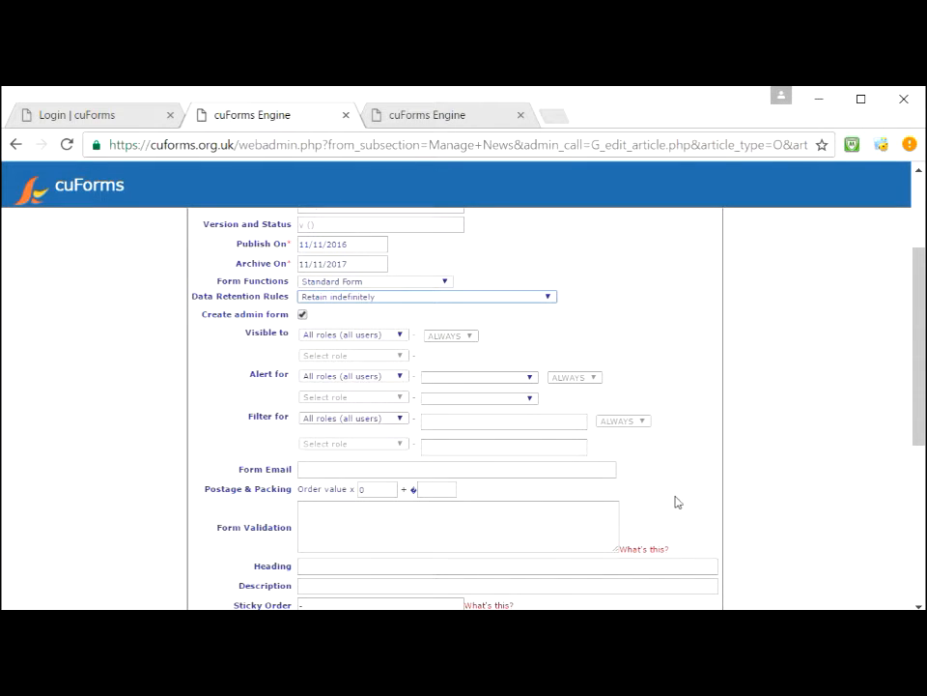
Step: Enter the heading 'This is a new form' and the description 'New demo form'
left_click_drag(920, 396, 911, 439)
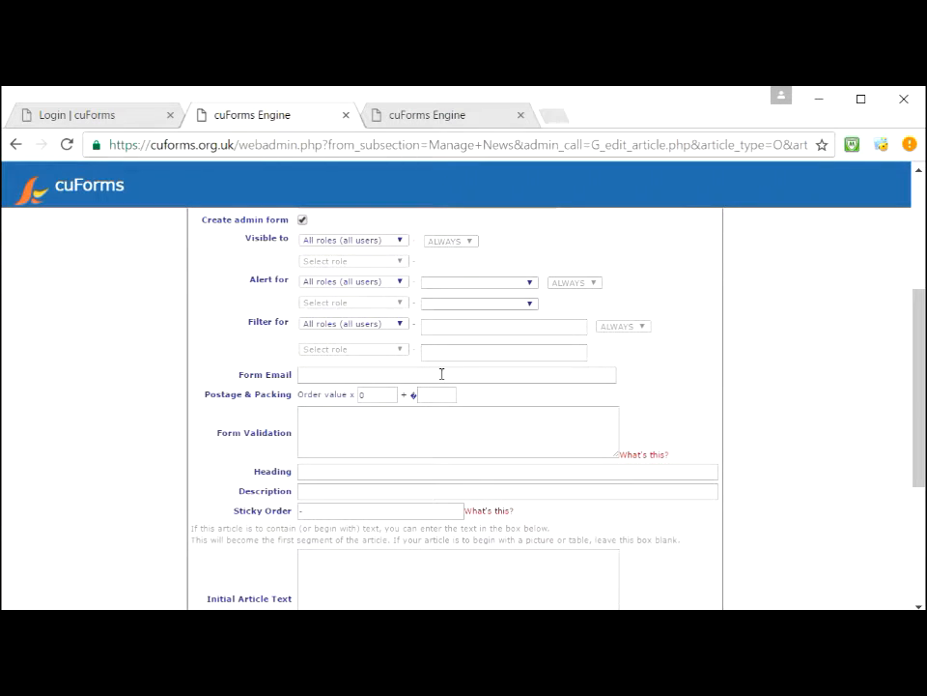
left_click(327, 374)
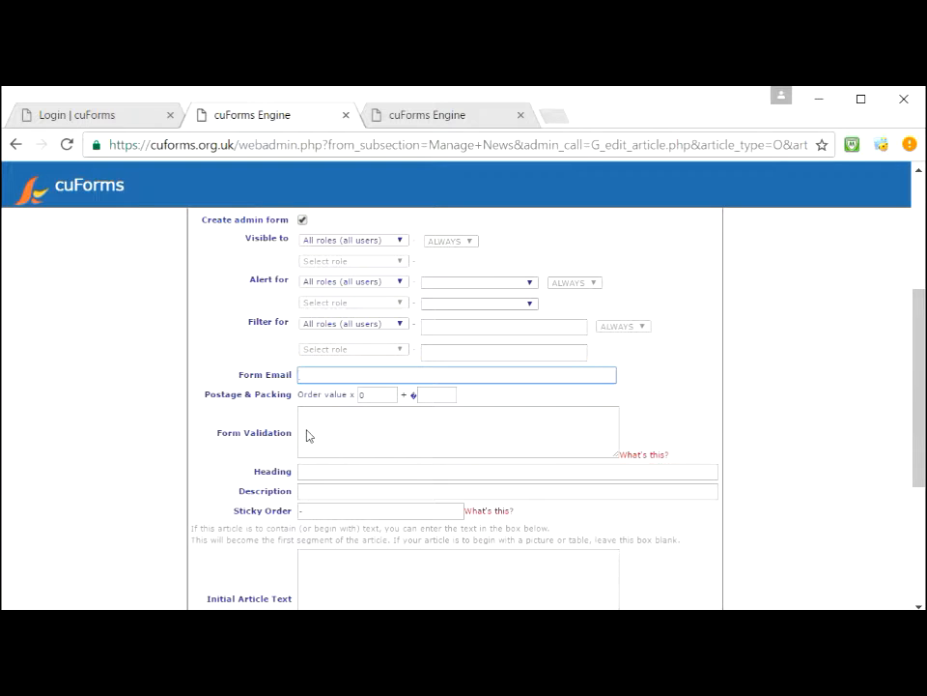
left_click(309, 471)
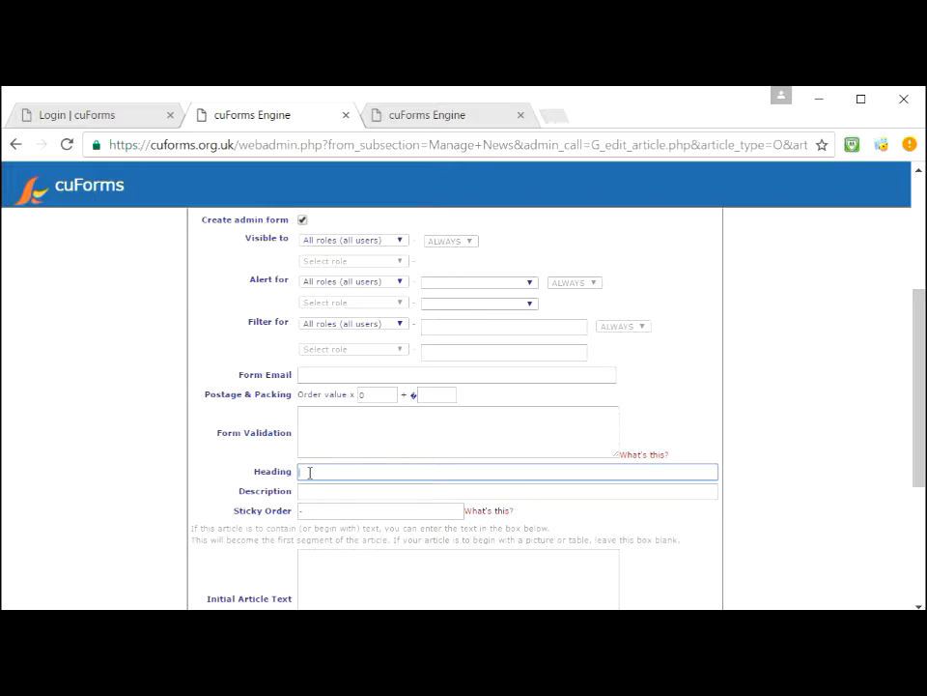
type("This is")
key("BackSpace")
key("BackSpace")
key("BackSpace")
key("BackSpace")
key("BackSpace")
key("BackSpace")
type("is is a new form")
key("Tab")
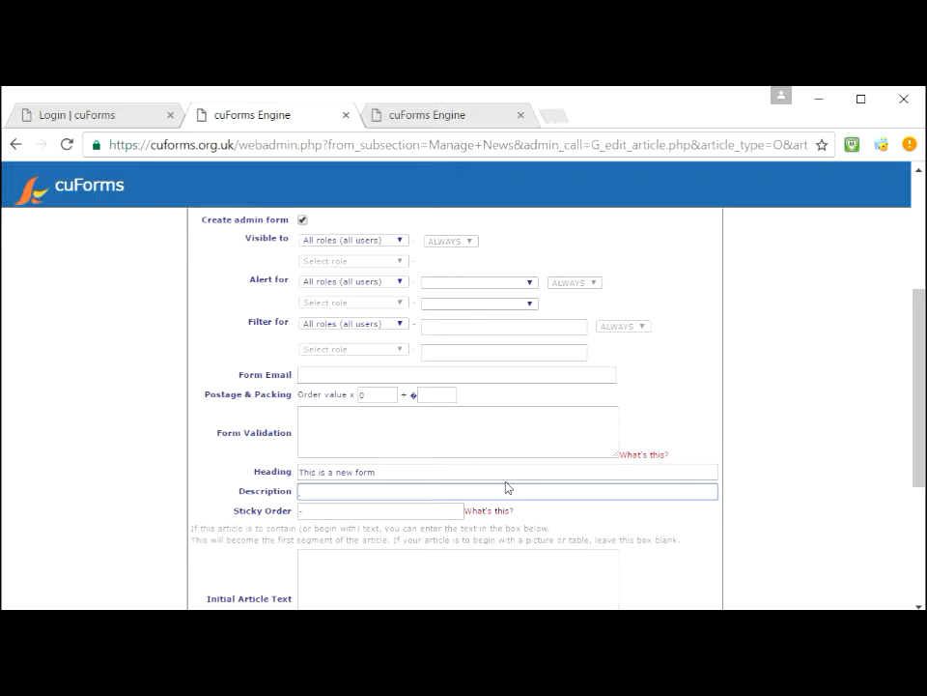
type("New demo form")
key("Tab")
key("Tab")
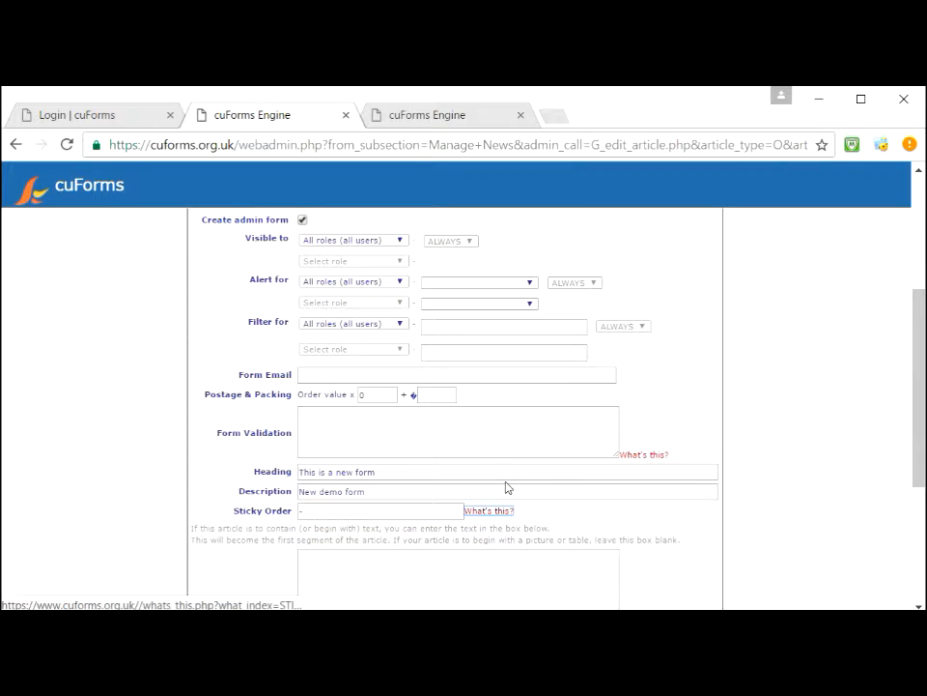
Step: Enter 'hi this is our new form' as the initial article text
left_click(455, 510)
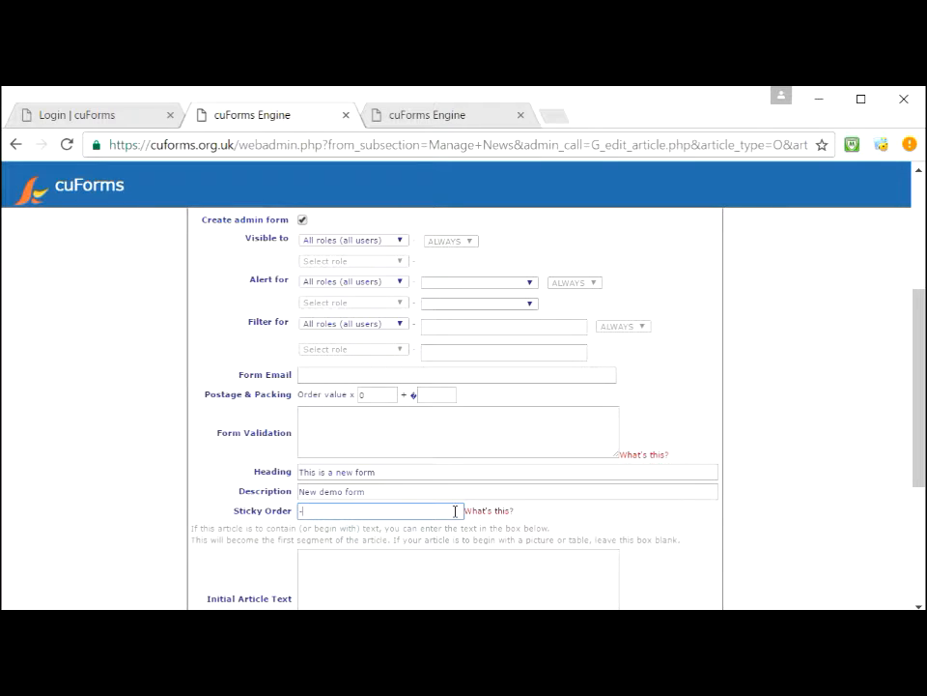
left_click(394, 562)
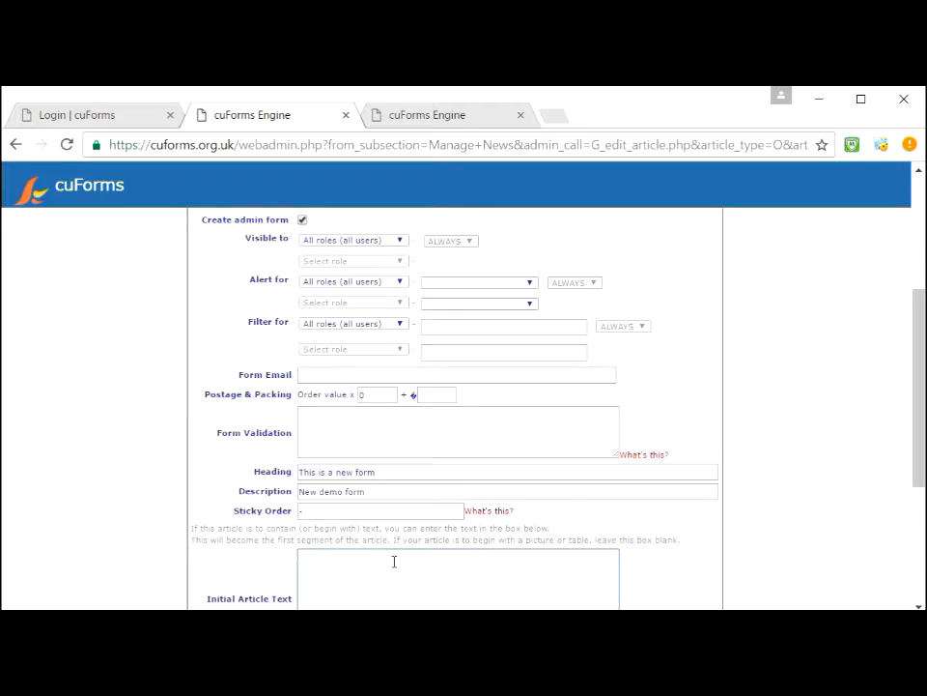
left_click_drag(918, 447, 919, 489)
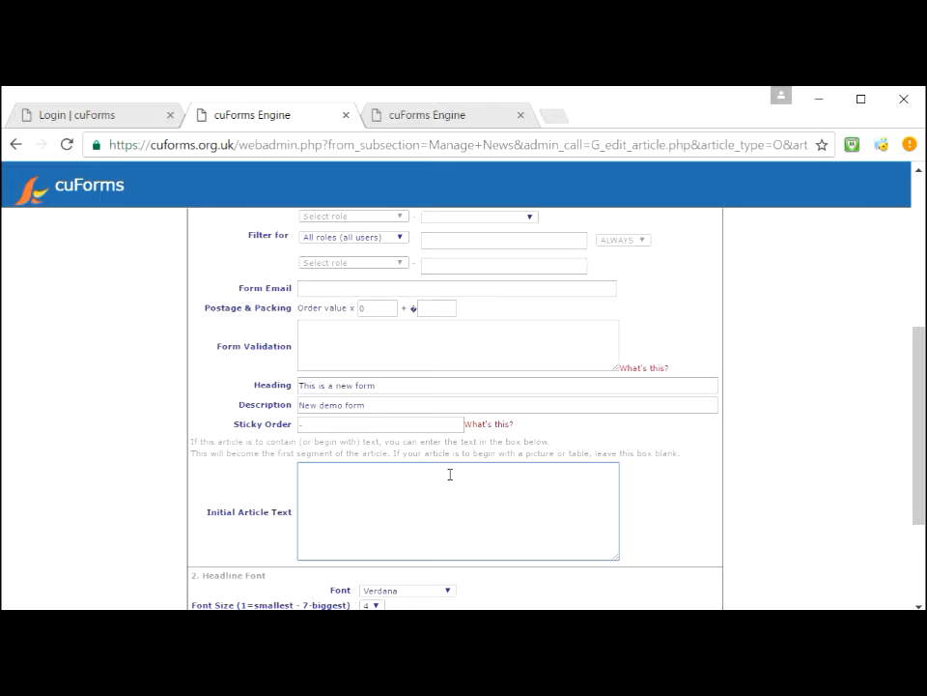
type("hi this is our new form")
left_click_drag(919, 433, 920, 506)
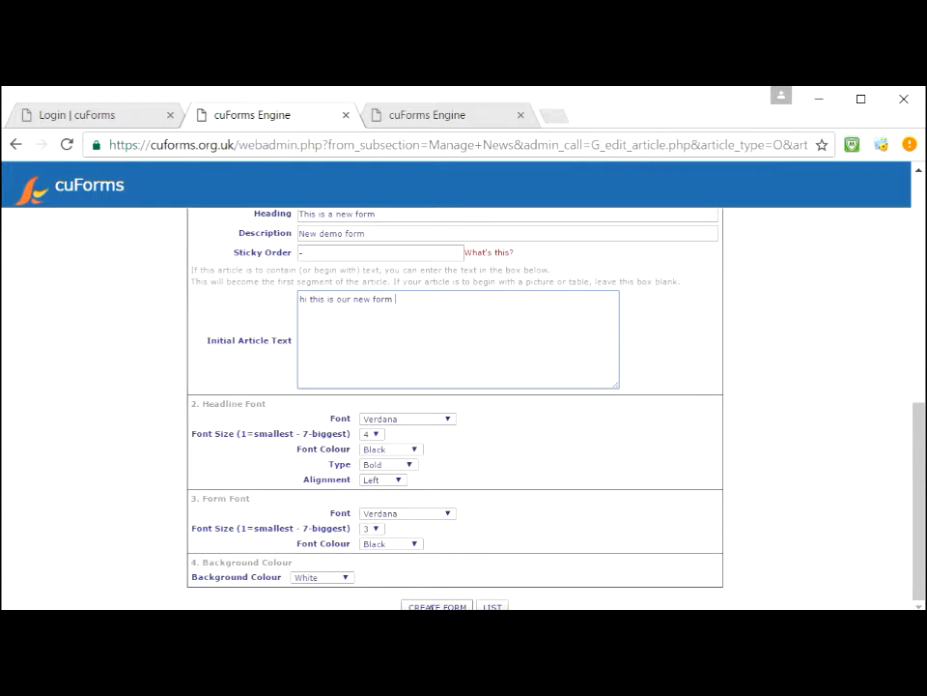
Step: Create the form and return to the list, which now shows New demo form with ID 578
left_click(432, 606)
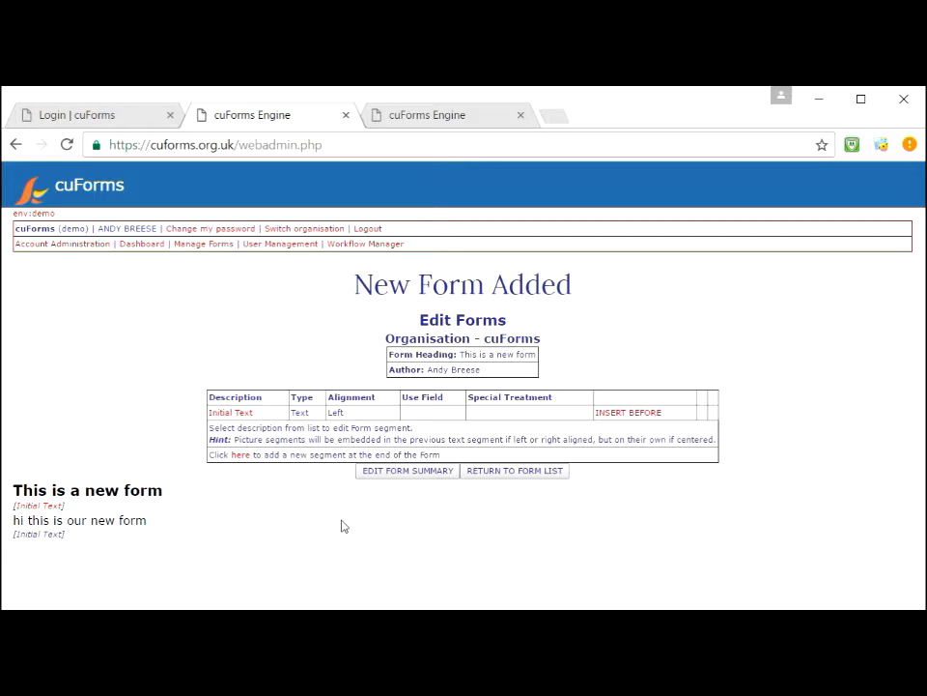
left_click(214, 247)
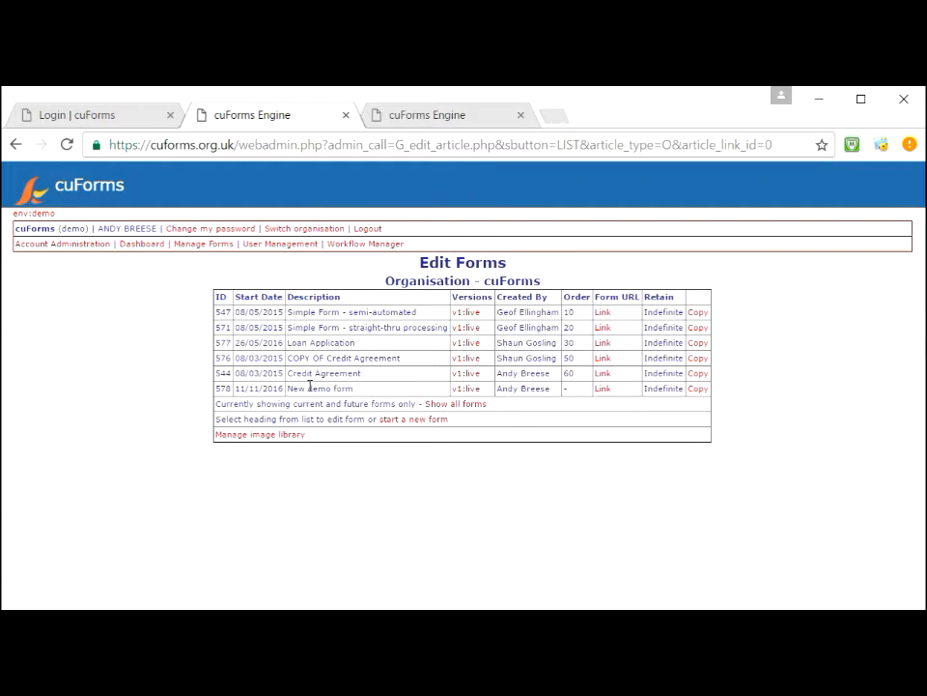
Step: Preview live form 578, close the preview, then open it for editing and add an end segment
left_click(602, 389)
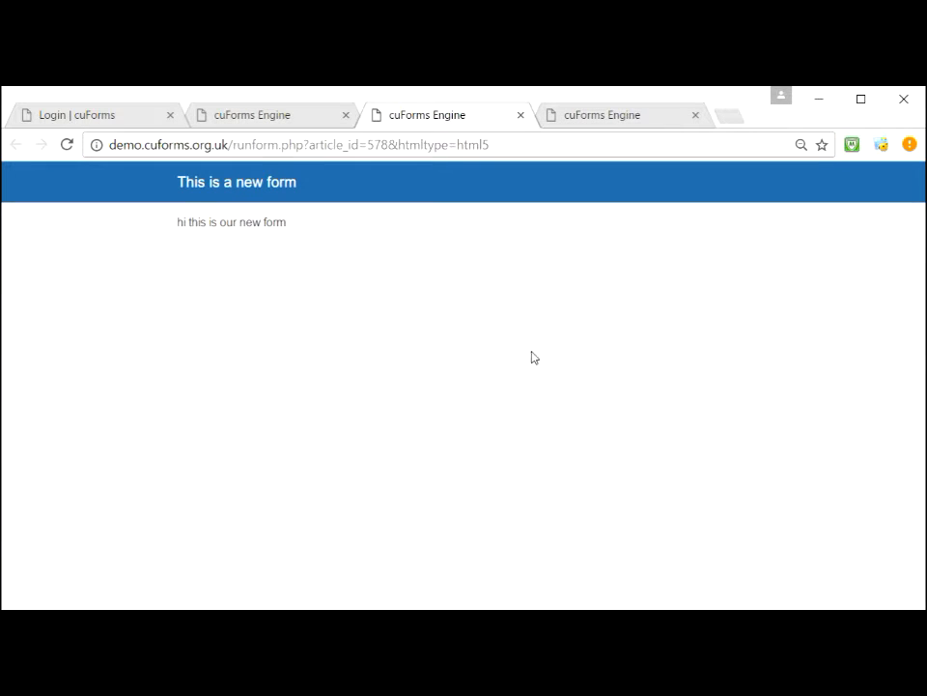
left_click(520, 115)
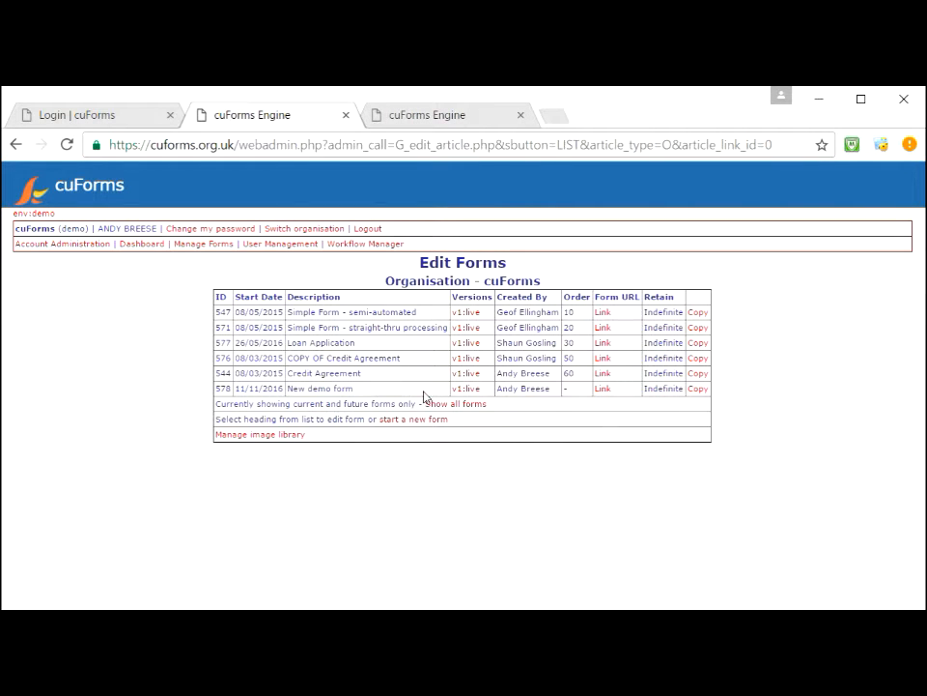
left_click(473, 392)
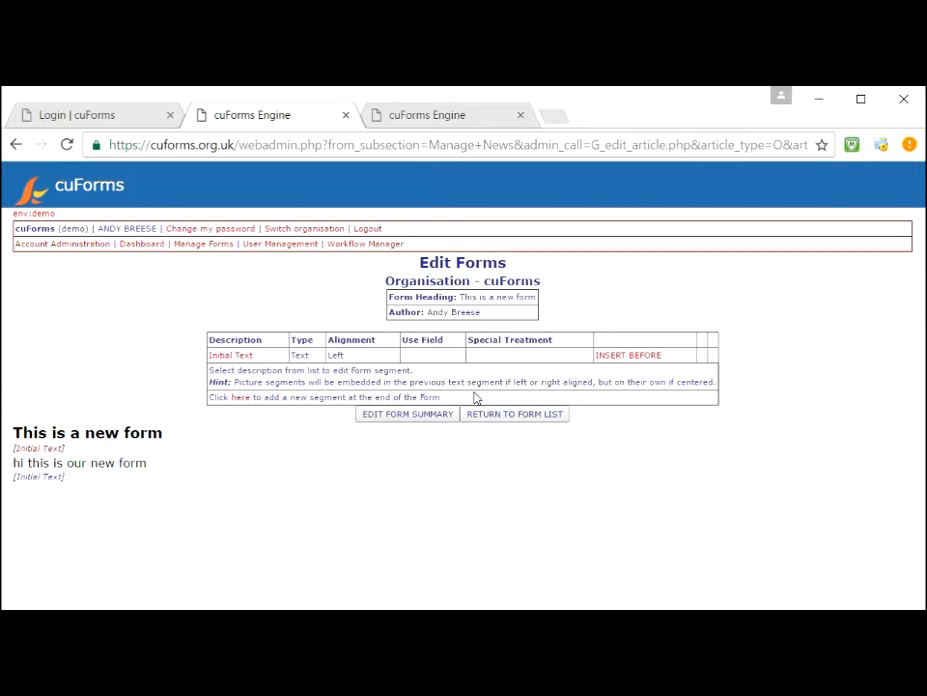
left_click(243, 403)
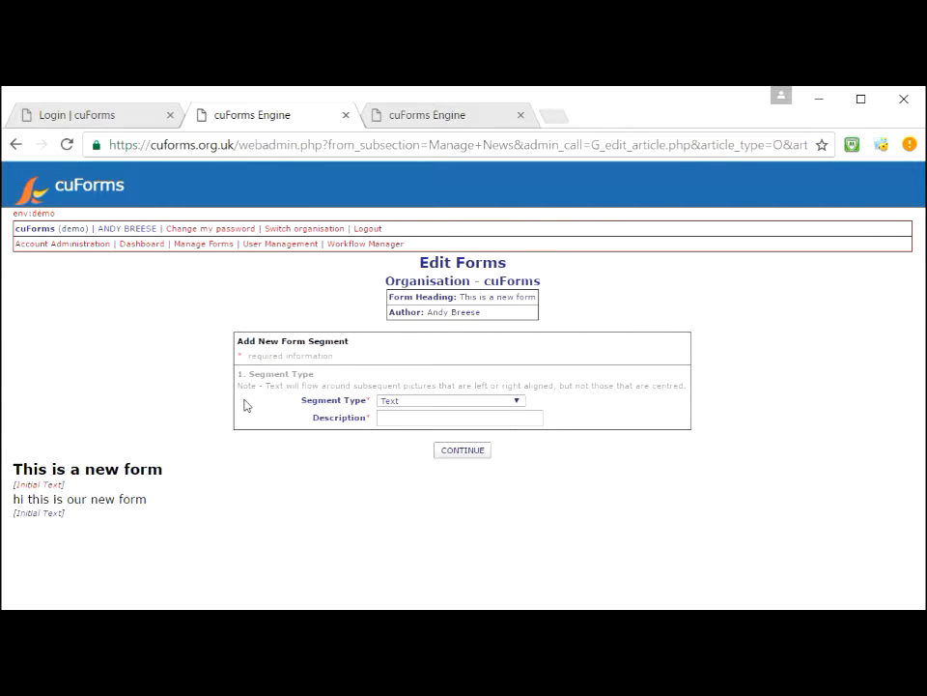
Step: Make the new segment a User Input: Text with the description 'First Name'
left_click(397, 404)
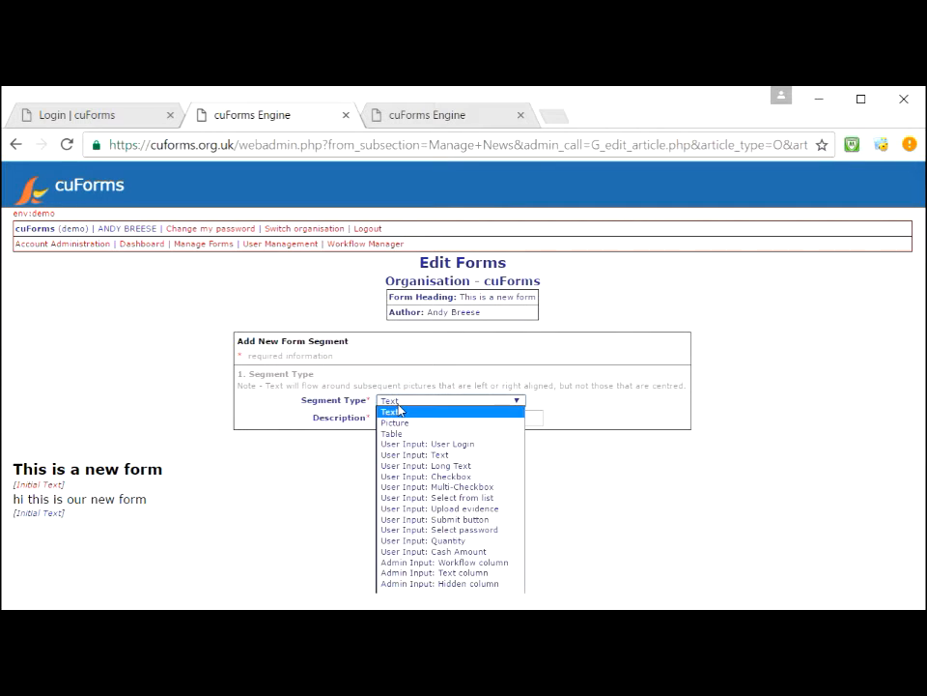
left_click(436, 456)
left_click(392, 418)
type("fi")
key("BackSpace")
key("BackSpace")
type("f")
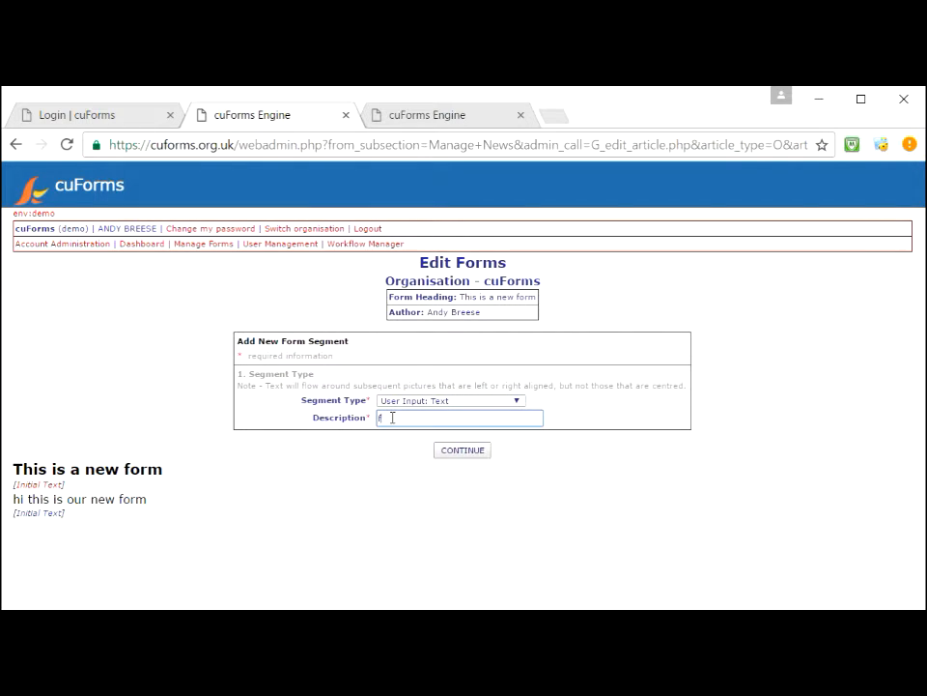
type("irst Name")
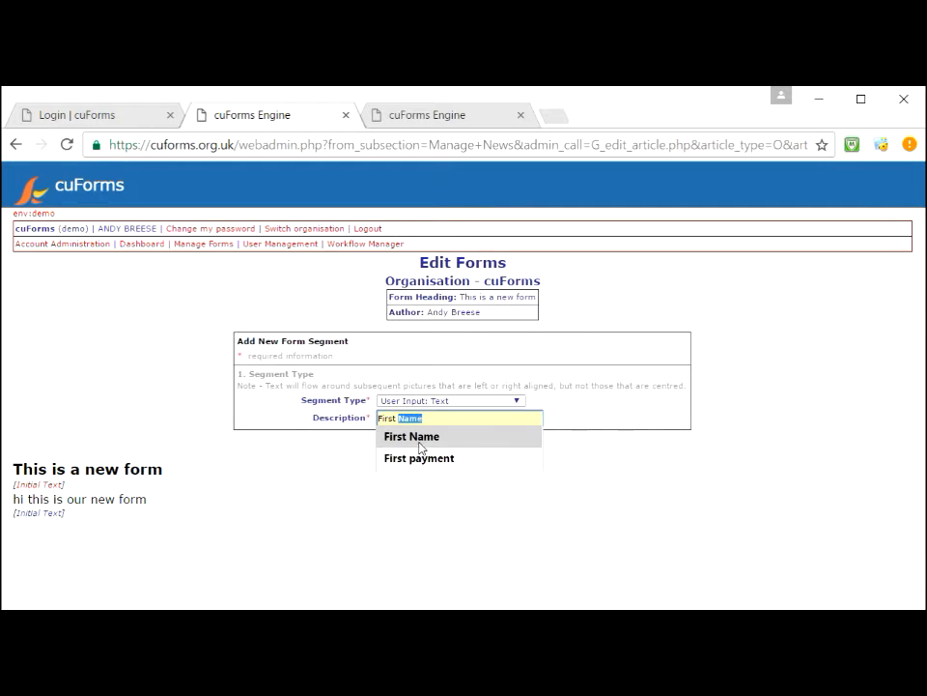
left_click(411, 436)
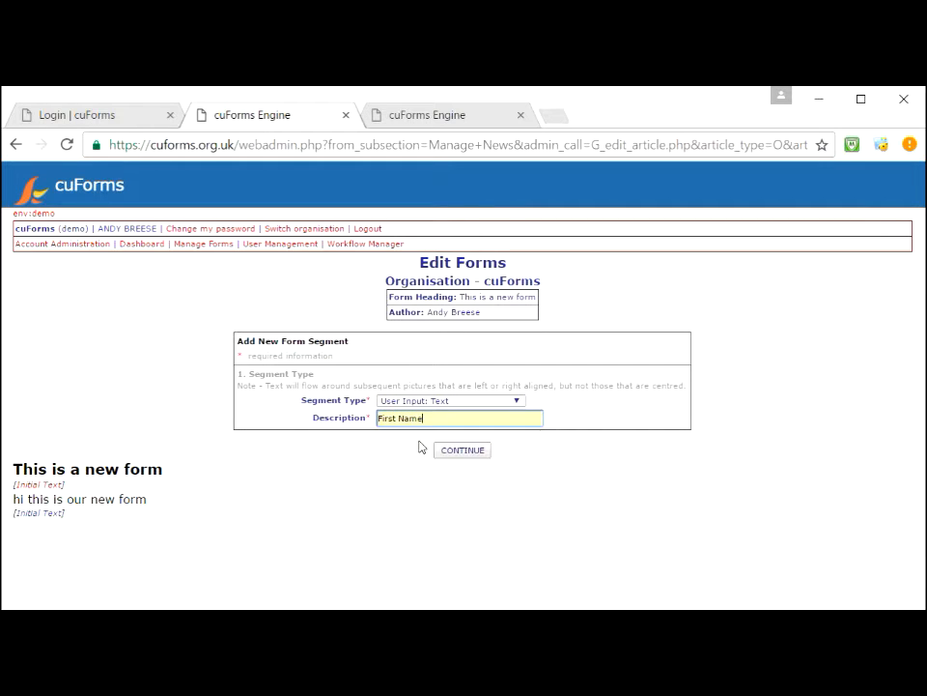
Step: Store the input in User Field 001 with prompt 'First Name', marked mandatory
left_click(474, 454)
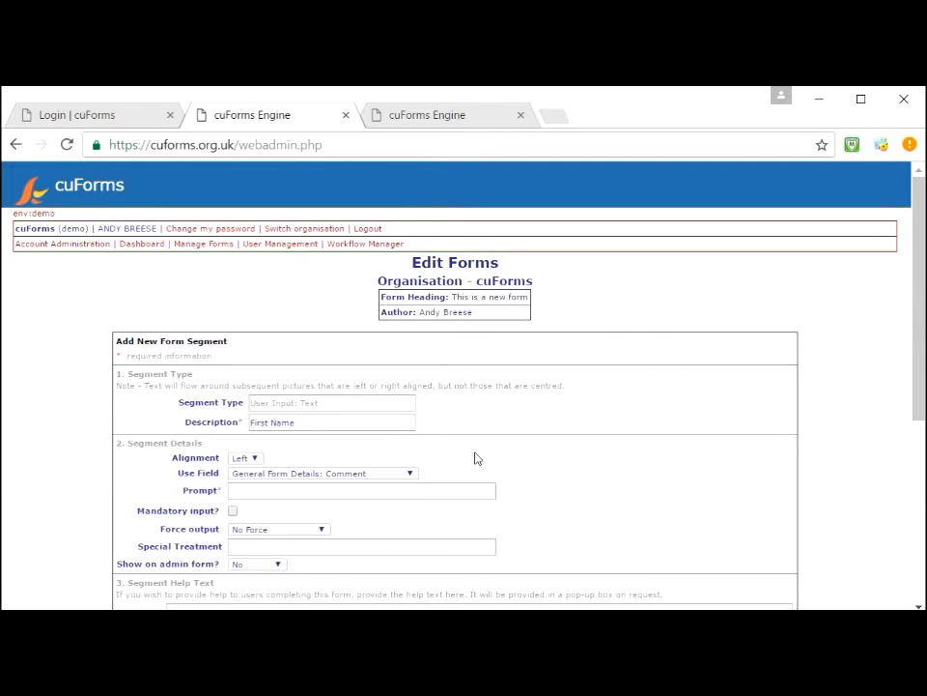
left_click(363, 475)
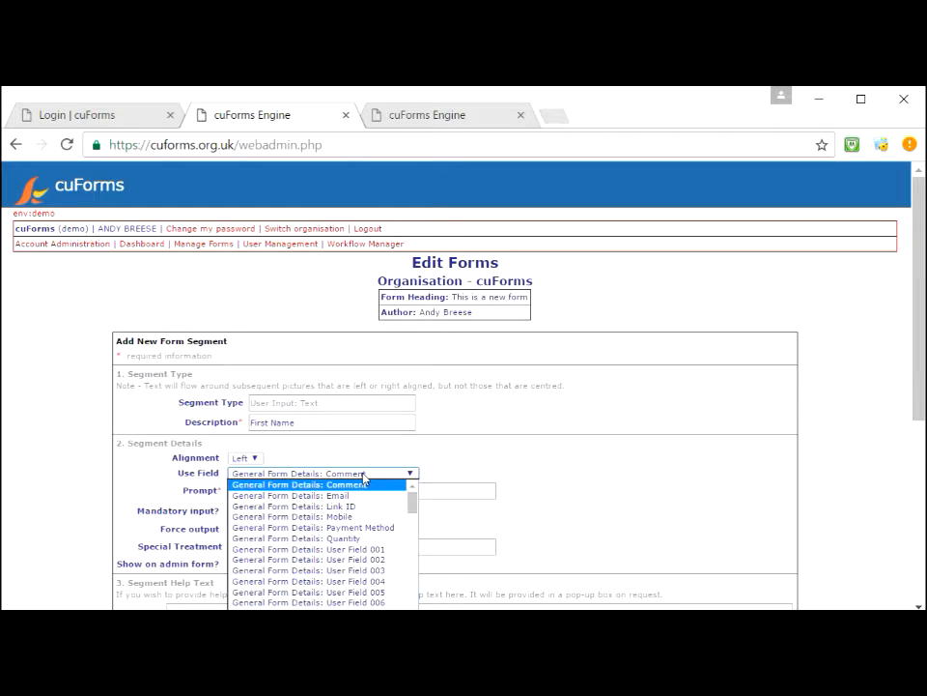
left_click(387, 549)
left_click(270, 493)
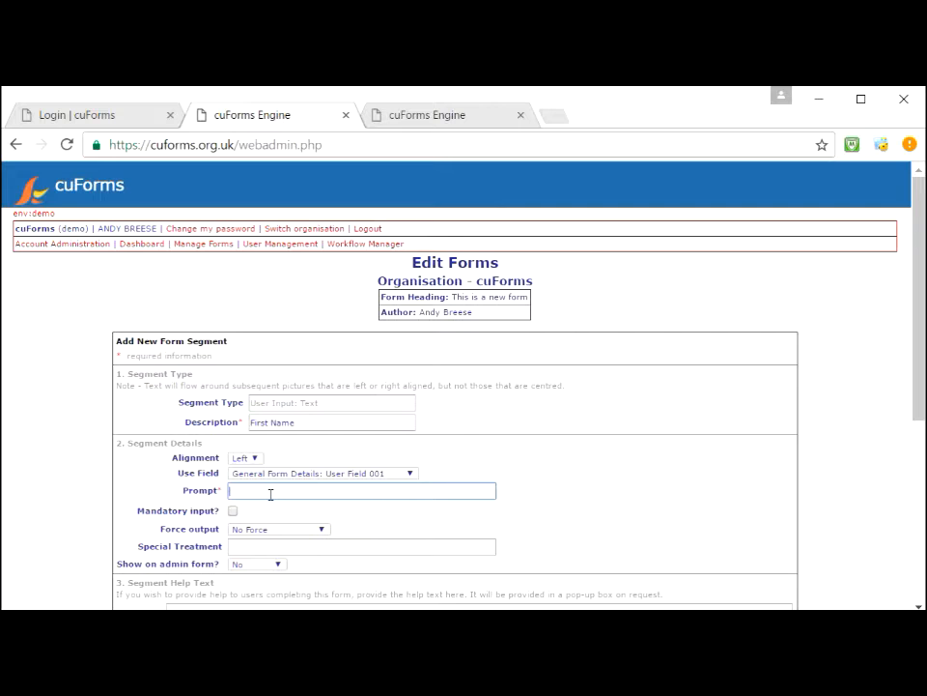
type("Firs")
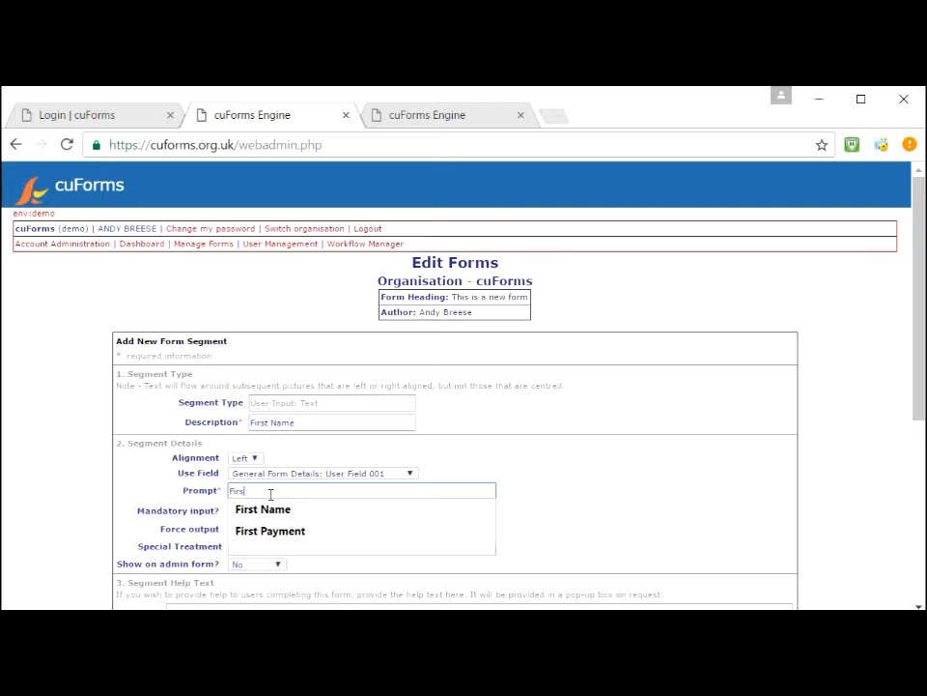
type("t Nam")
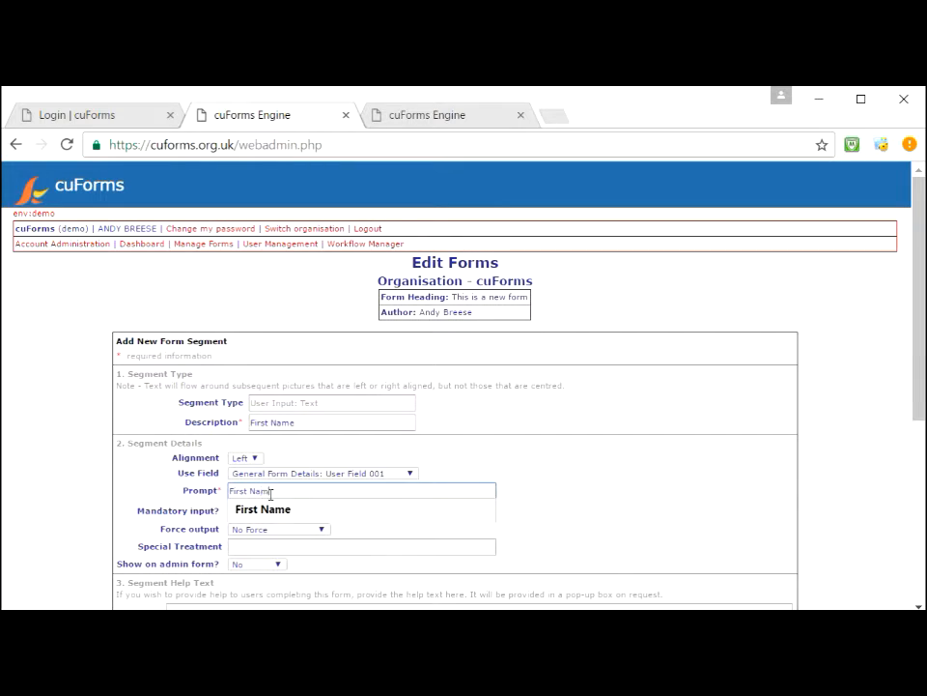
type("e")
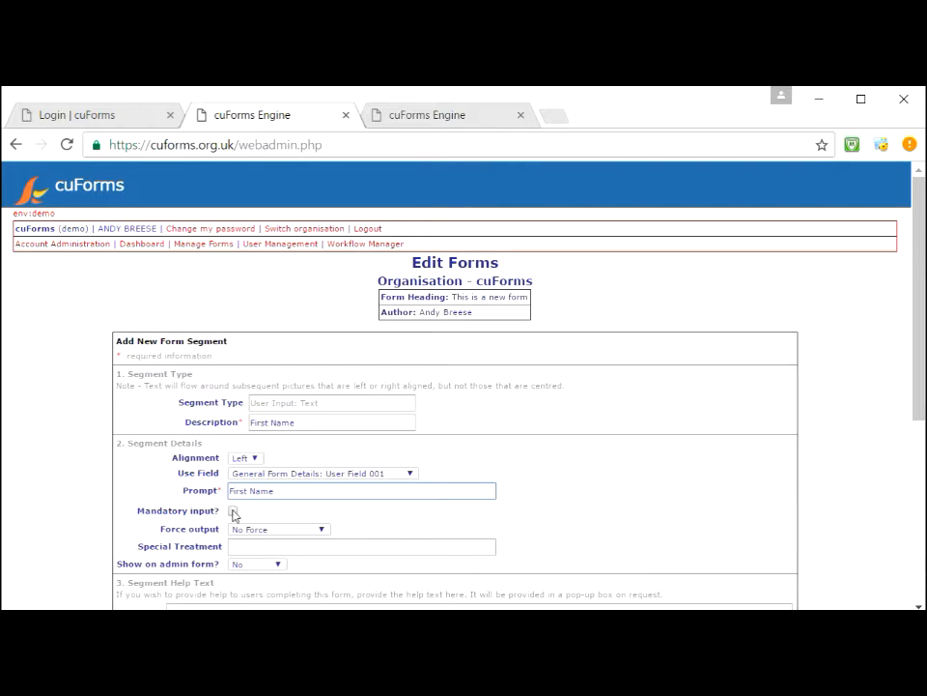
left_click(233, 511)
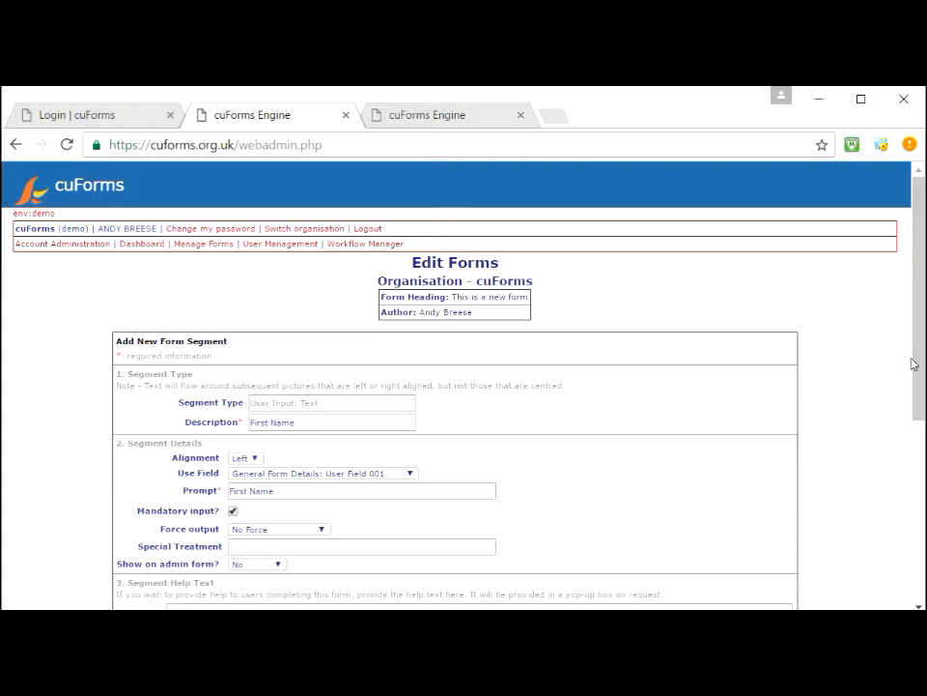
Step: Set the field to show Readonly on the admin form and create the segment
left_click_drag(919, 368, 922, 428)
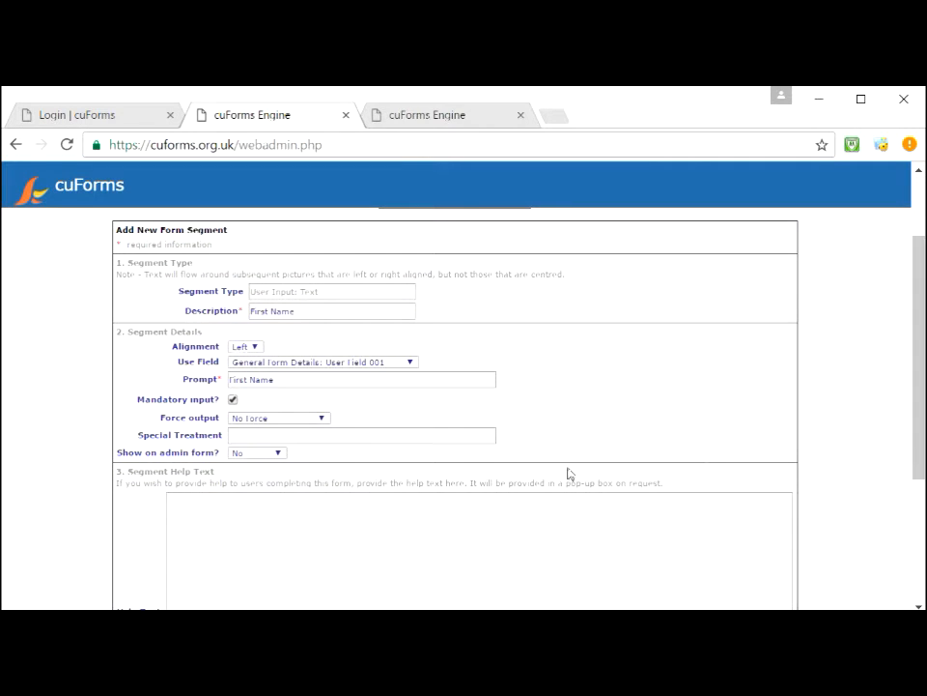
left_click(363, 440)
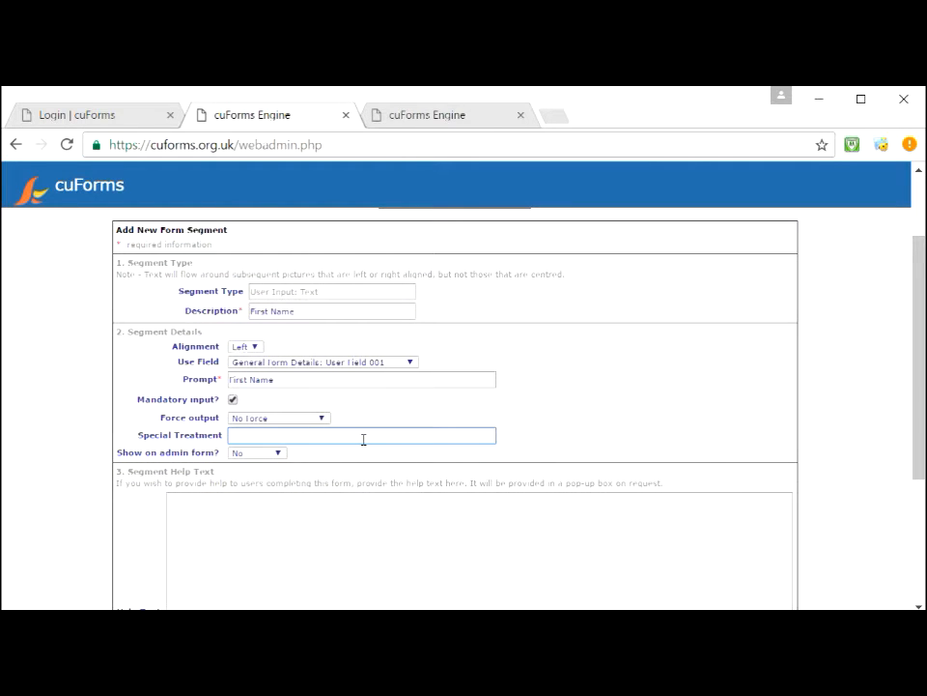
left_click(249, 454)
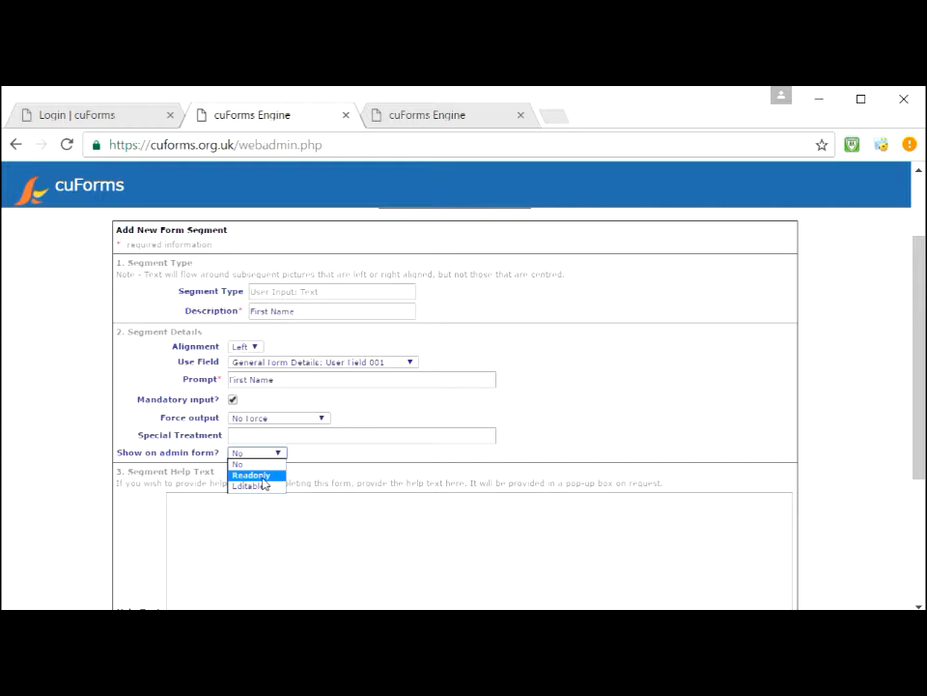
left_click(263, 478)
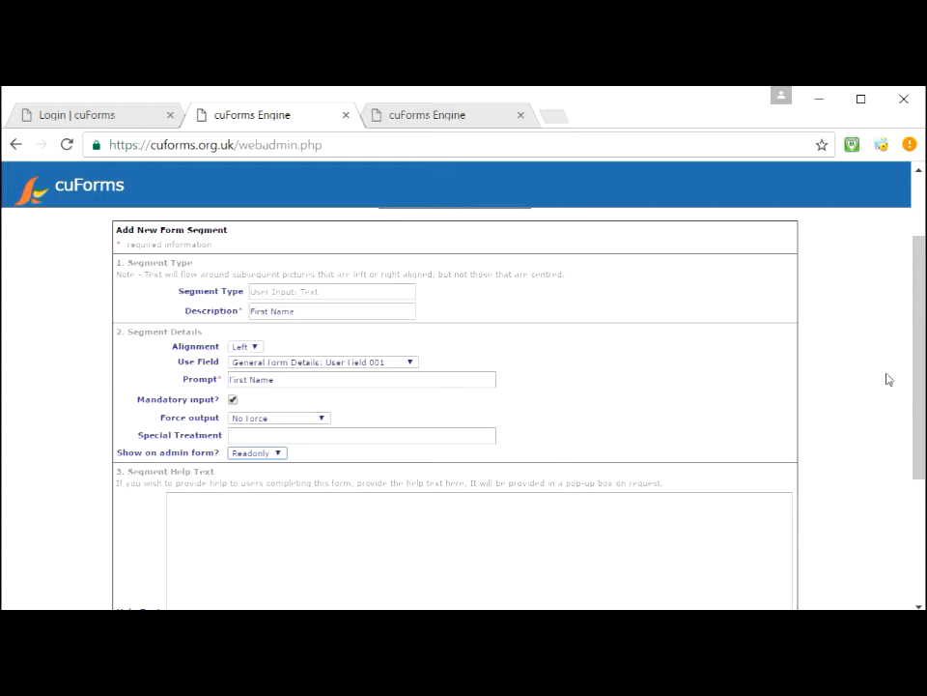
left_click_drag(916, 403, 916, 496)
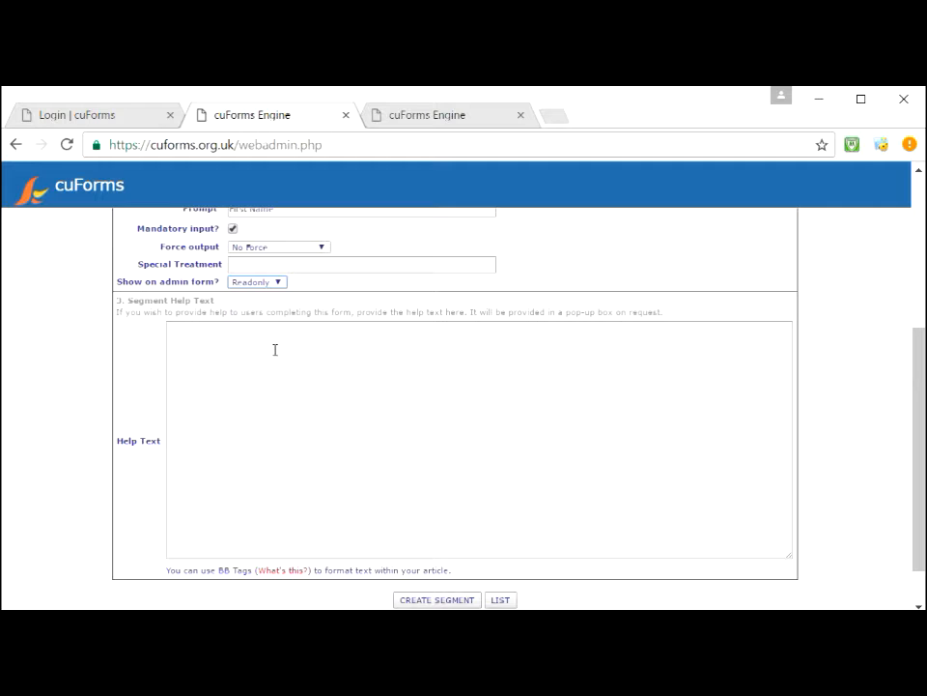
left_click(440, 601)
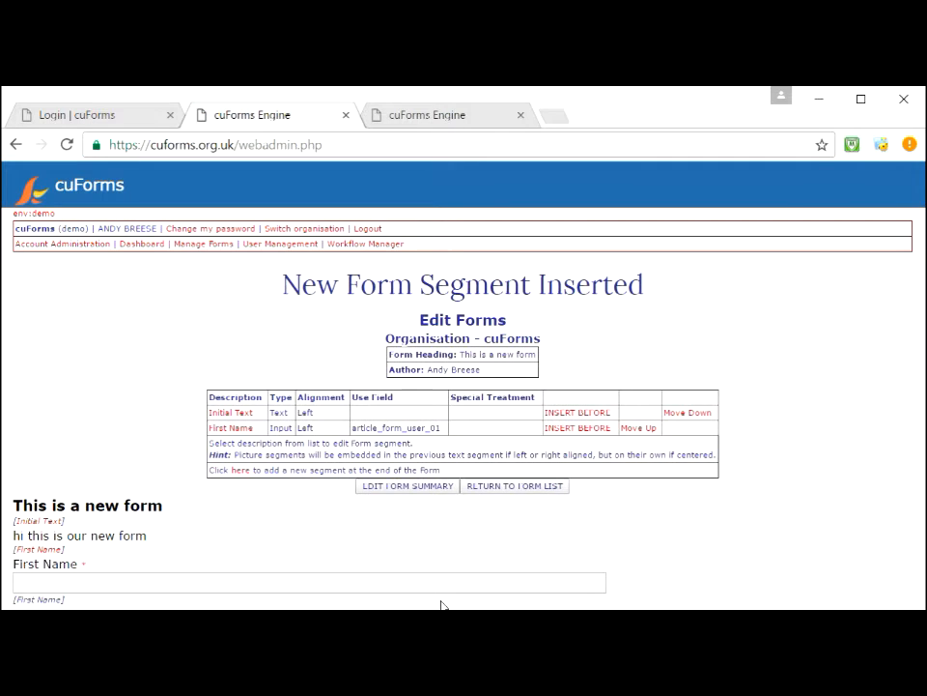
left_click(240, 580)
type("aas")
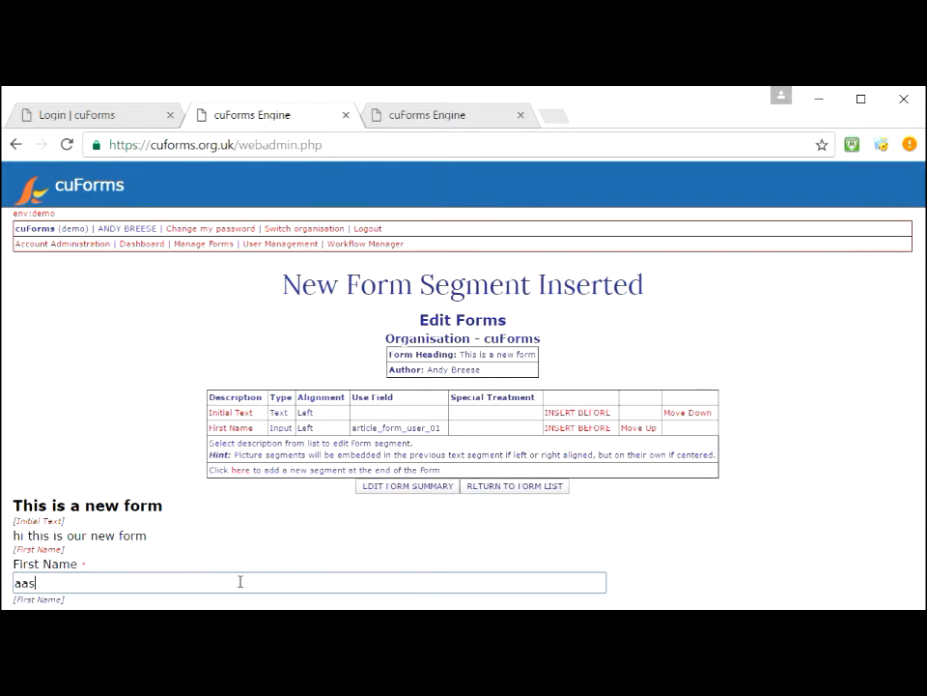
key("BackSpace")
key("BackSpace")
key("BackSpace")
left_click(215, 250)
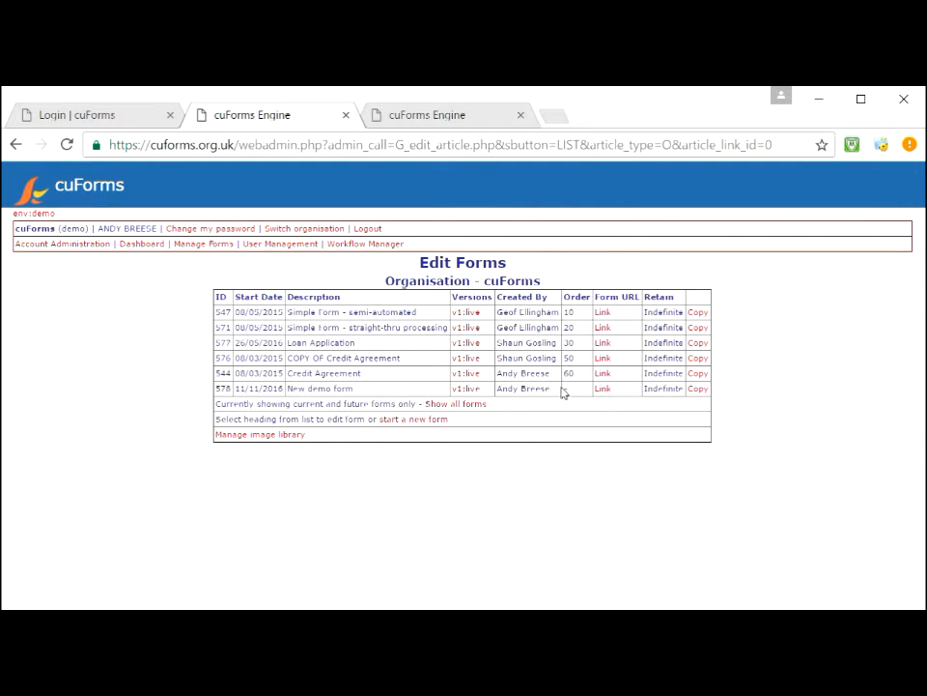
left_click(600, 395)
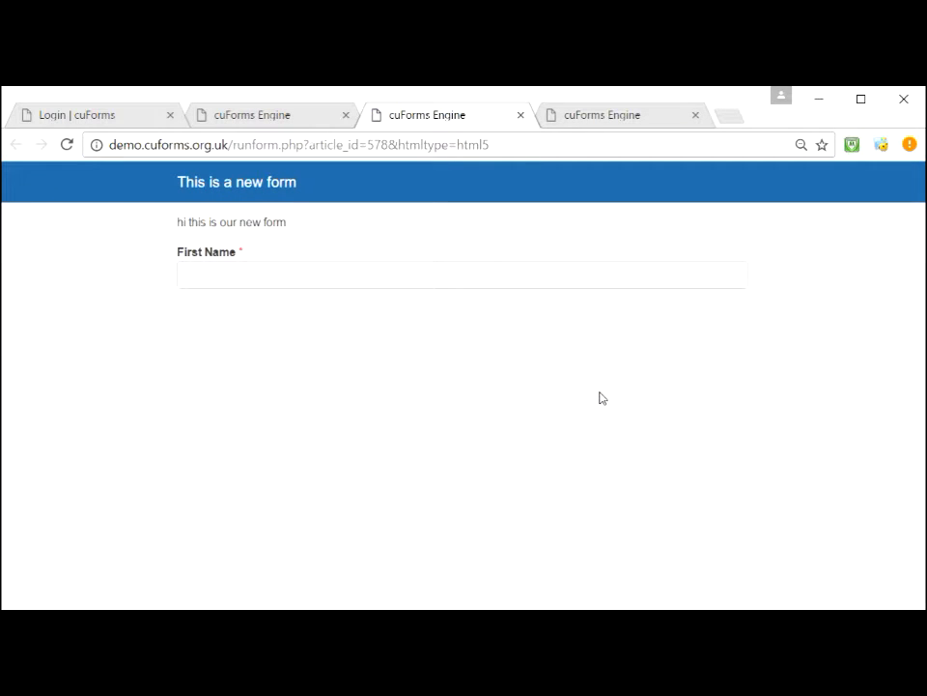
left_click(301, 270)
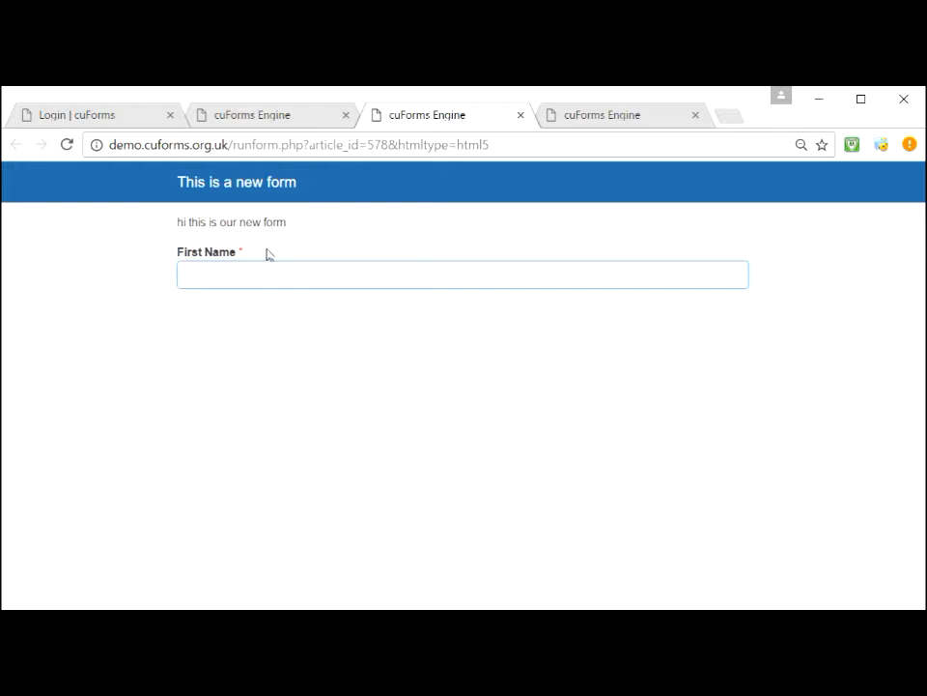
left_click(521, 115)
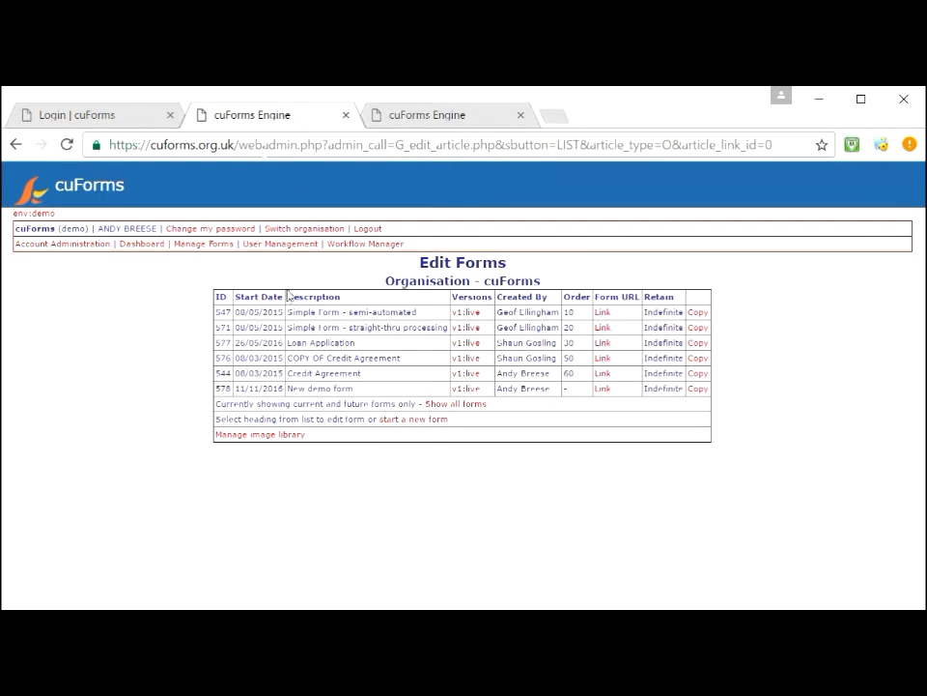
left_click(467, 390)
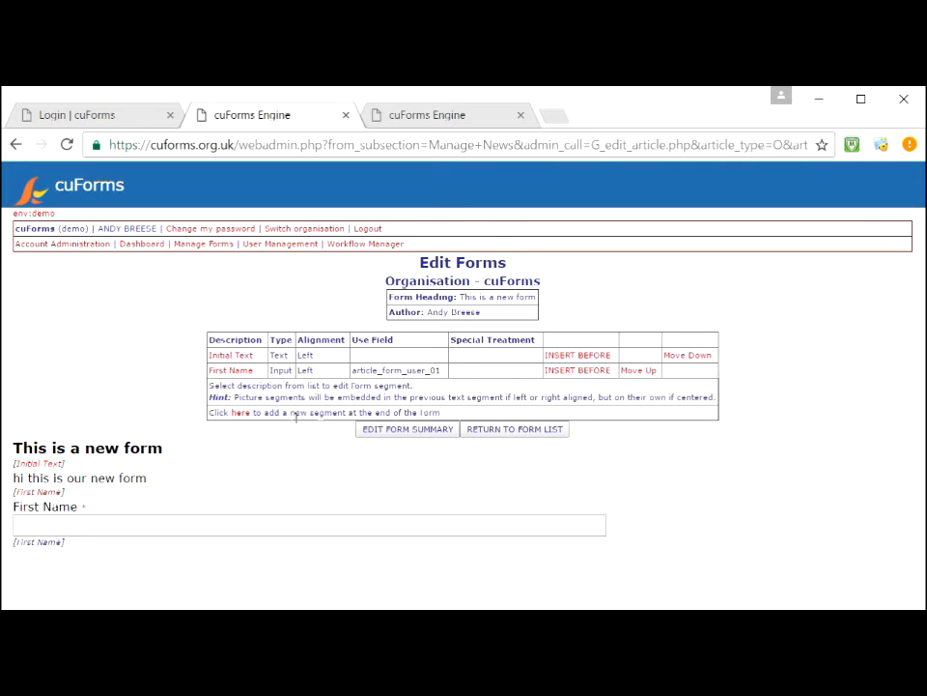
Step: Add an end segment of type User Input: Text described 'surname' and continue to its details
left_click(246, 414)
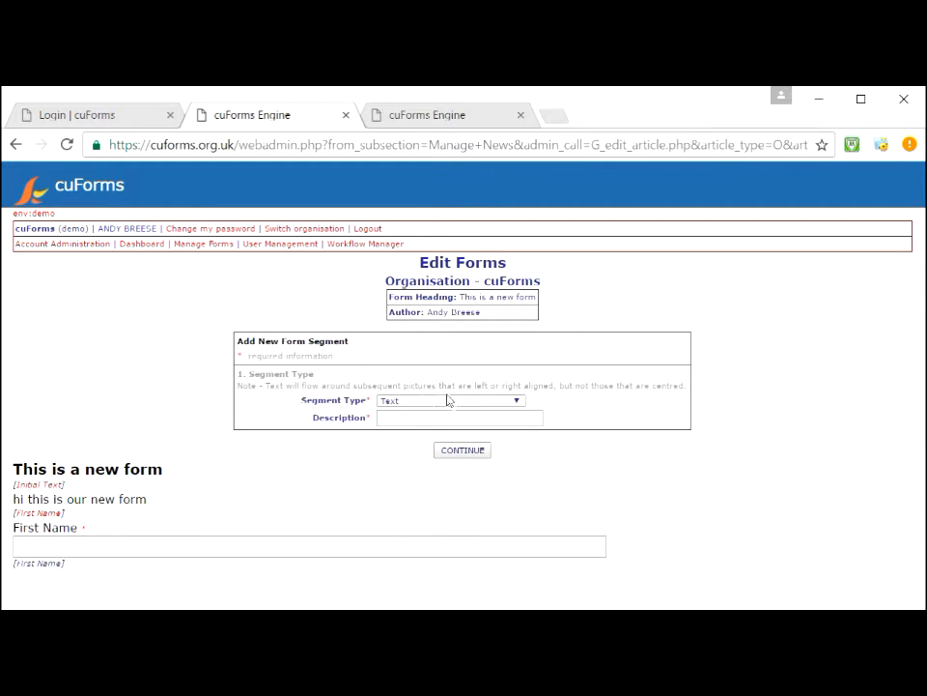
left_click(458, 404)
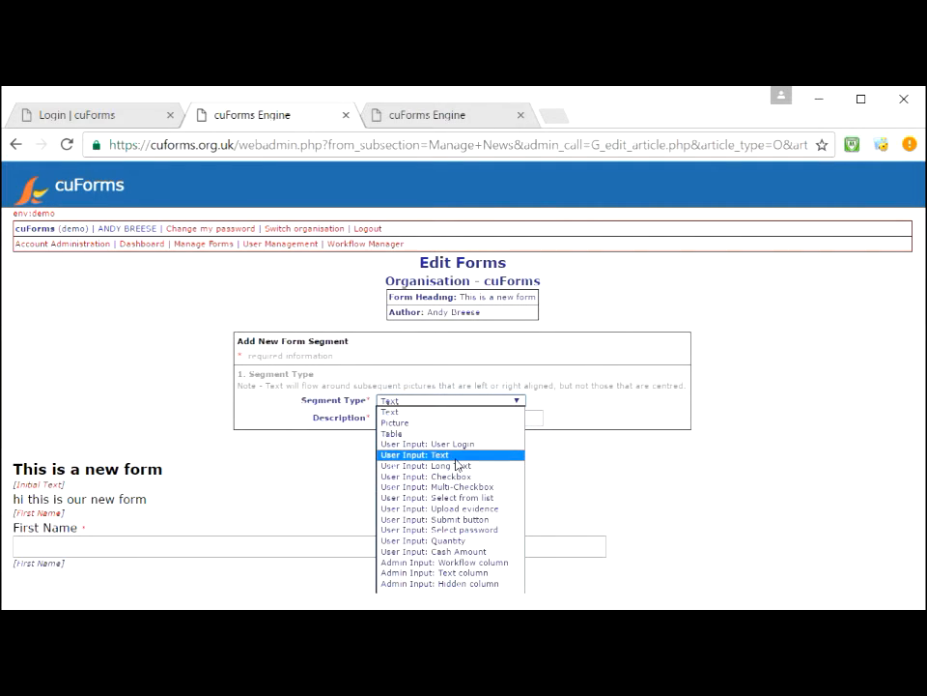
left_click(455, 458)
left_click(427, 419)
type("surname")
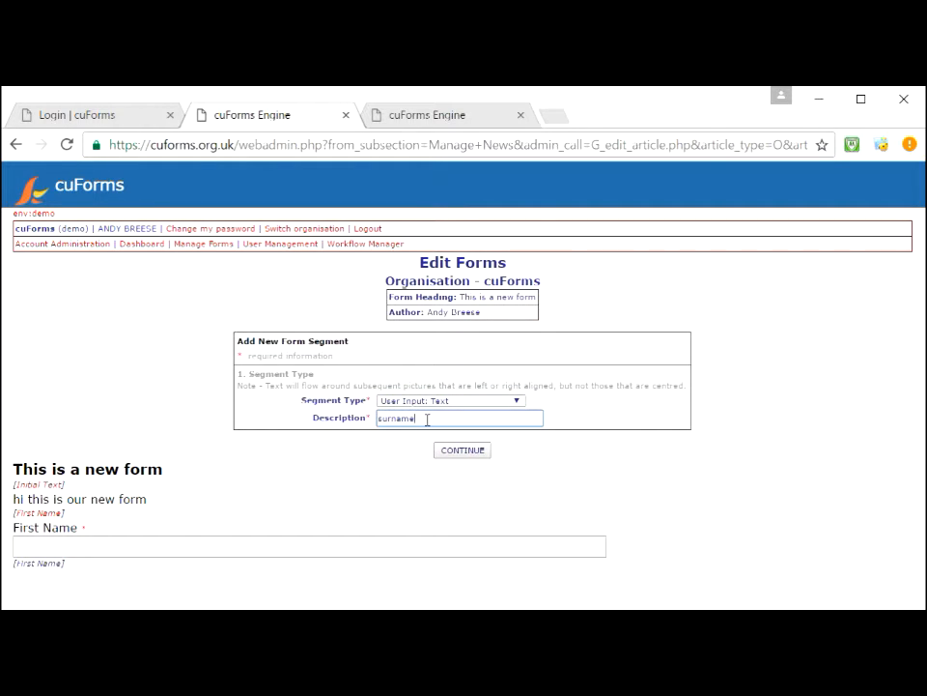
left_click(463, 454)
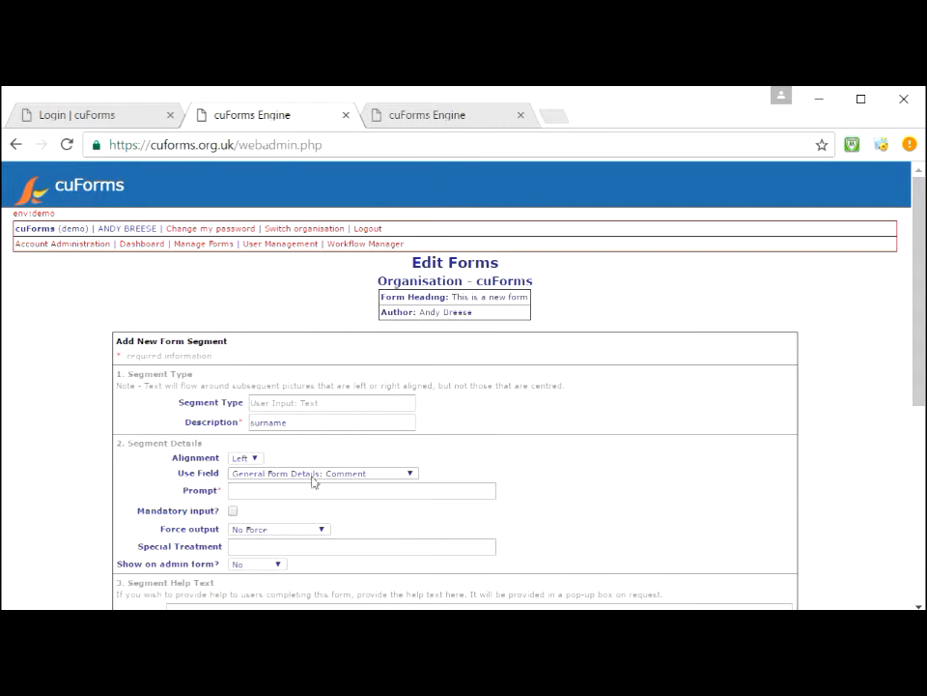
Step: Store the new input in User Field 002 and keep the alignment Left
left_click(312, 474)
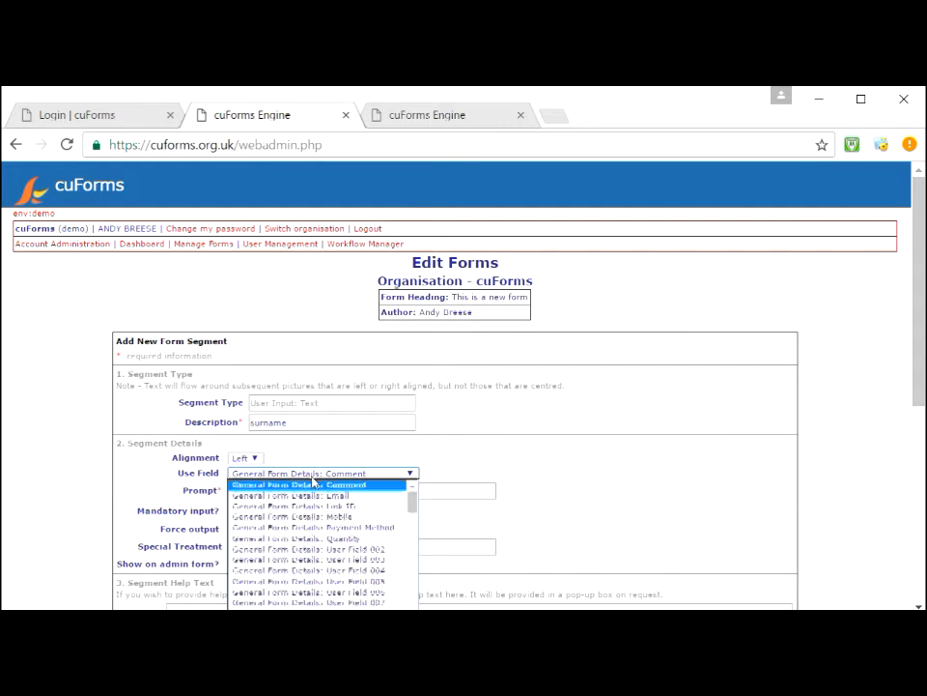
left_click(336, 550)
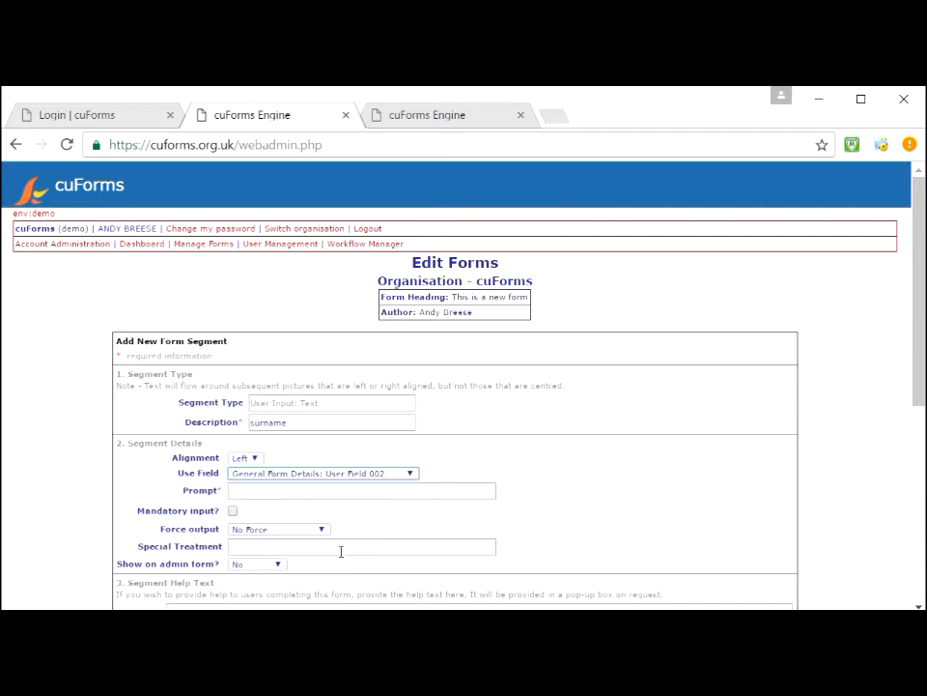
left_click(246, 458)
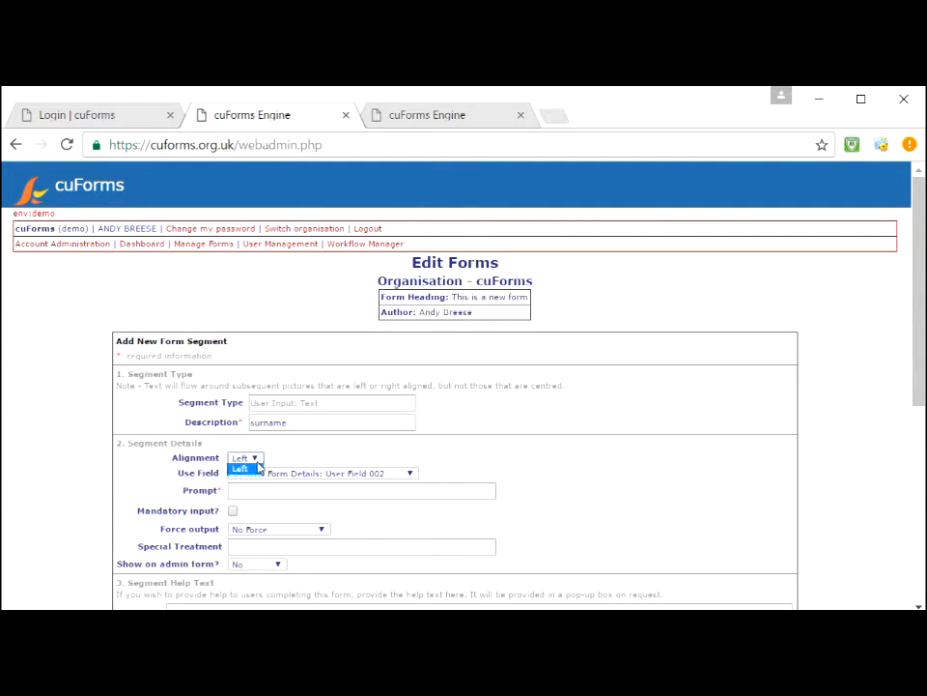
left_click(258, 467)
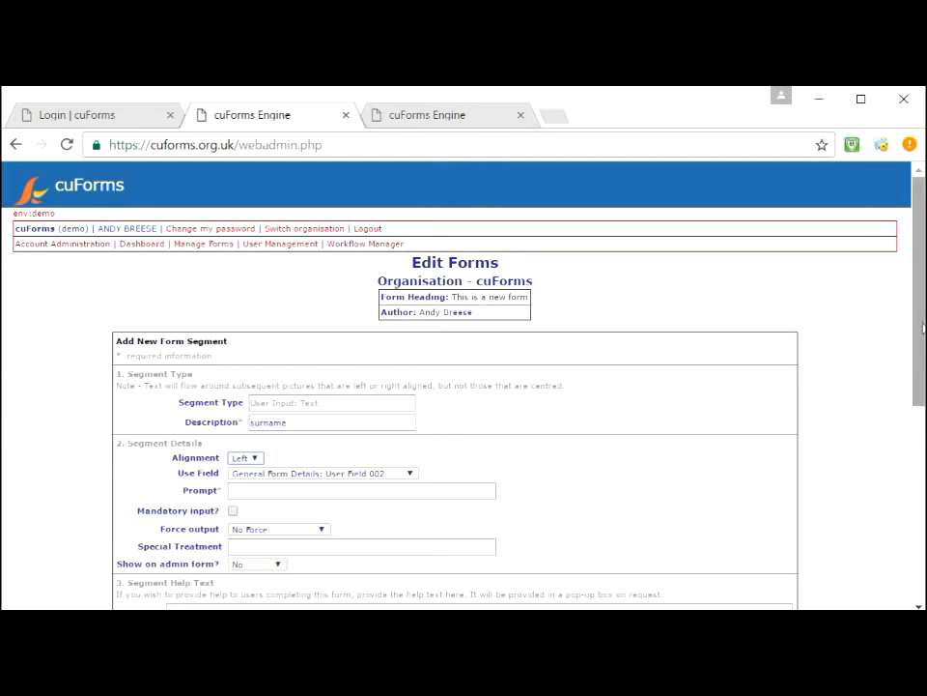
scroll(923, 377, "down", 1)
left_click_drag(924, 376, 925, 400)
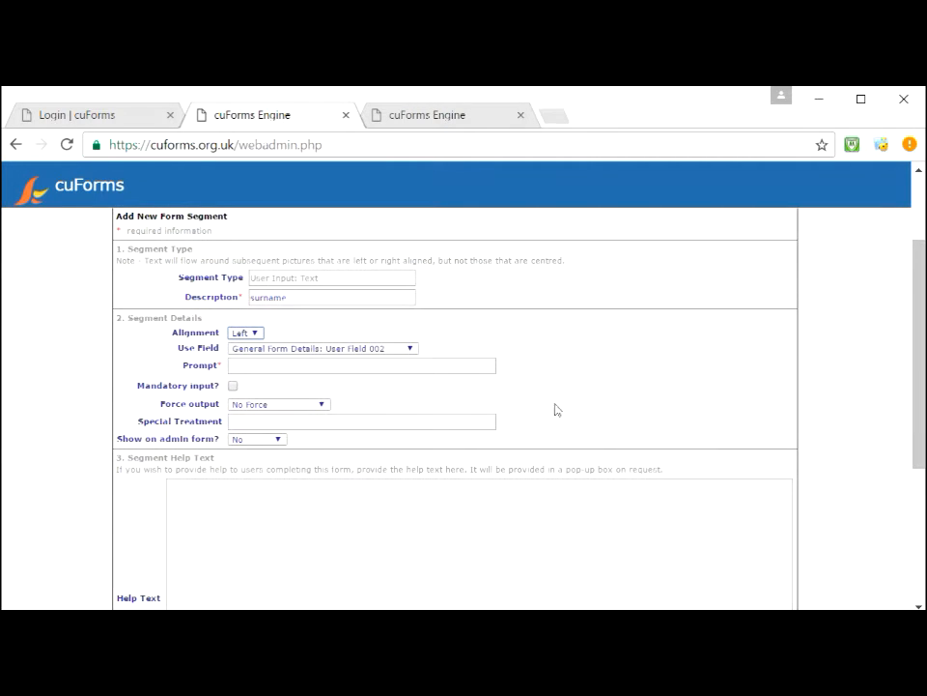
Step: Give it prompt 'Surname', make it mandatory, keep it off the admin form, and create it
left_click(449, 367)
type("Surname")
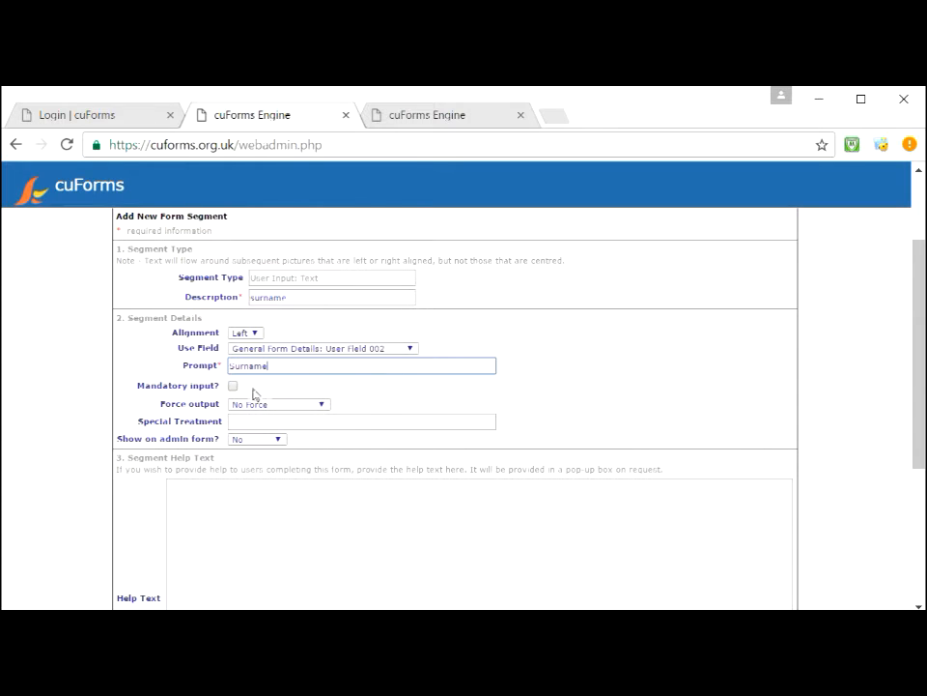
left_click(233, 386)
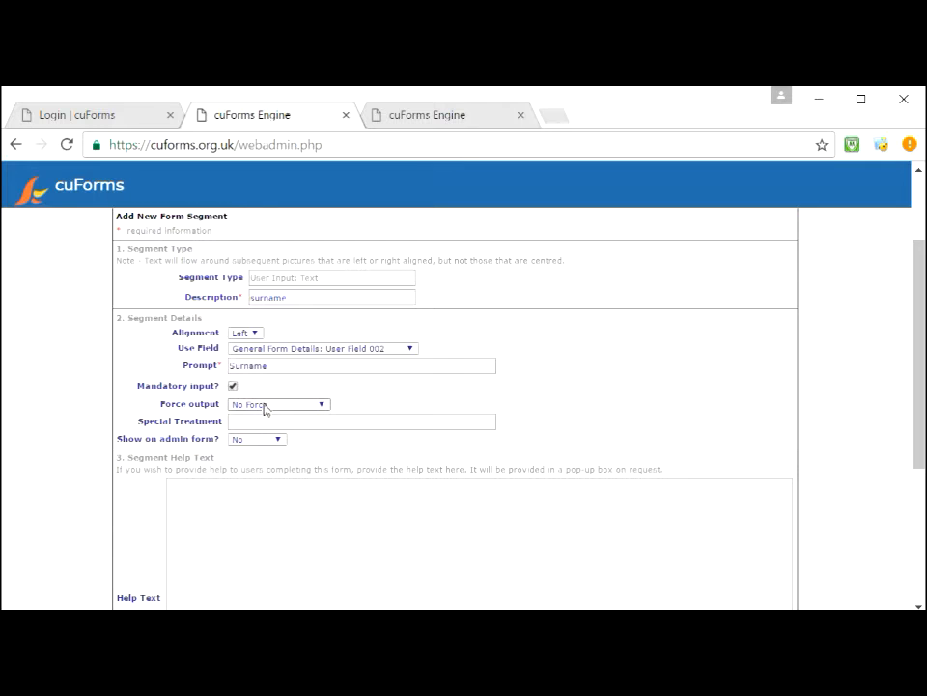
left_click(266, 405)
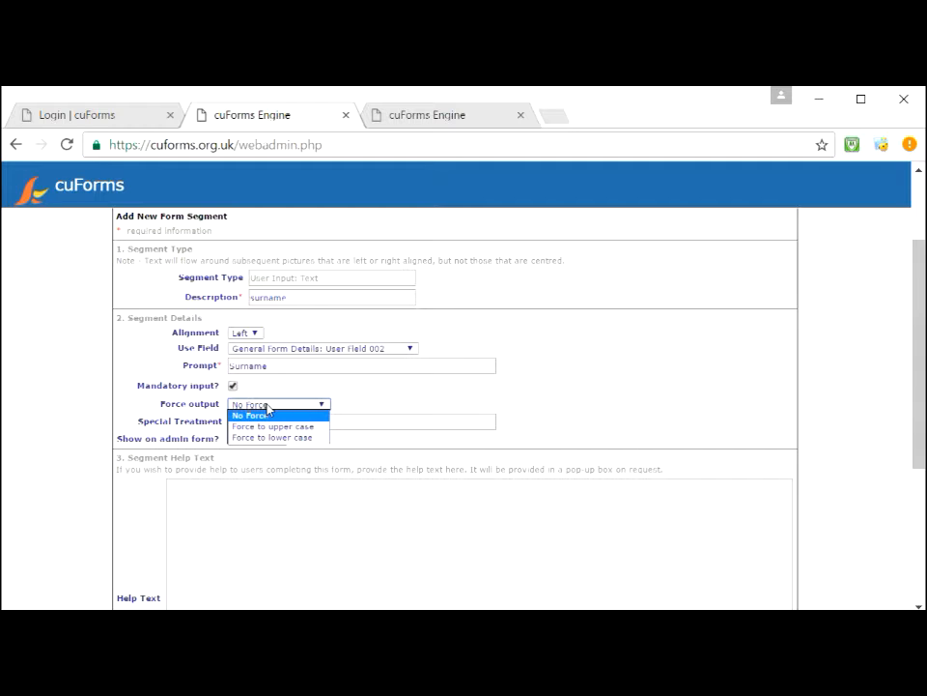
left_click(268, 408)
left_click(283, 422)
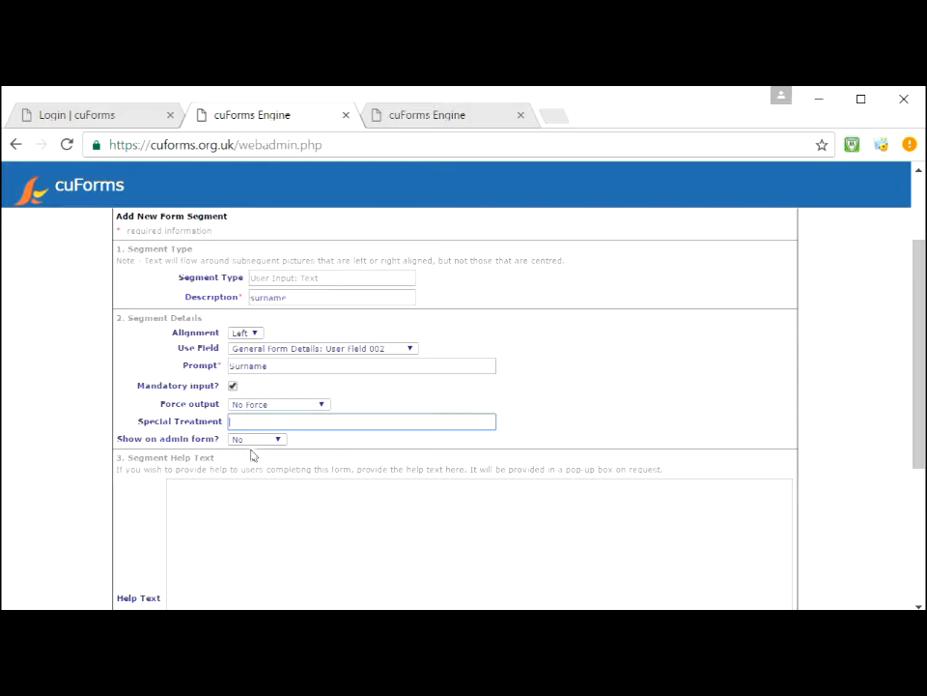
left_click(272, 441)
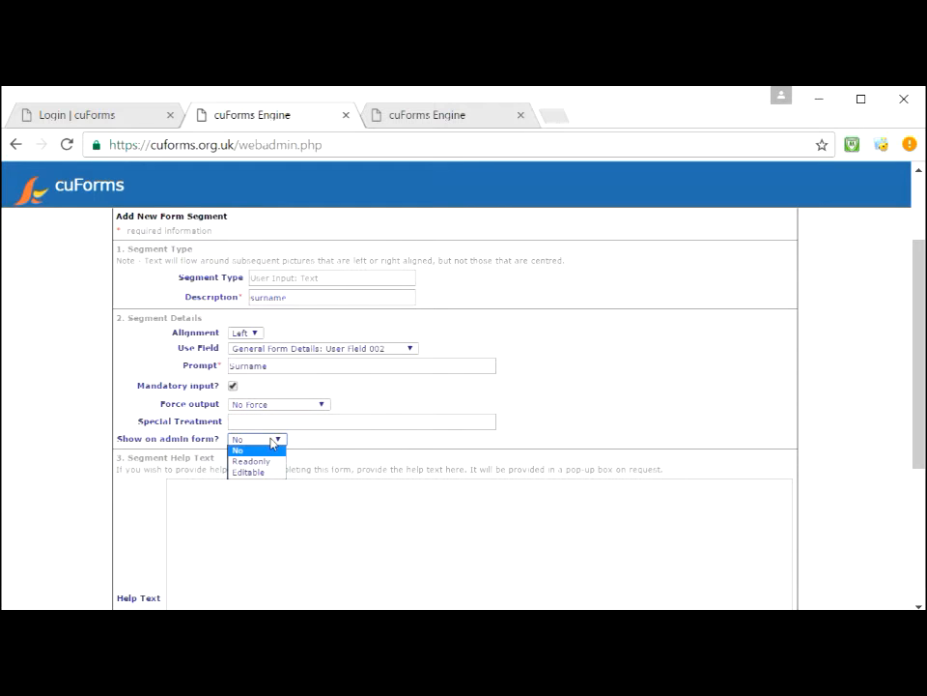
left_click(272, 443)
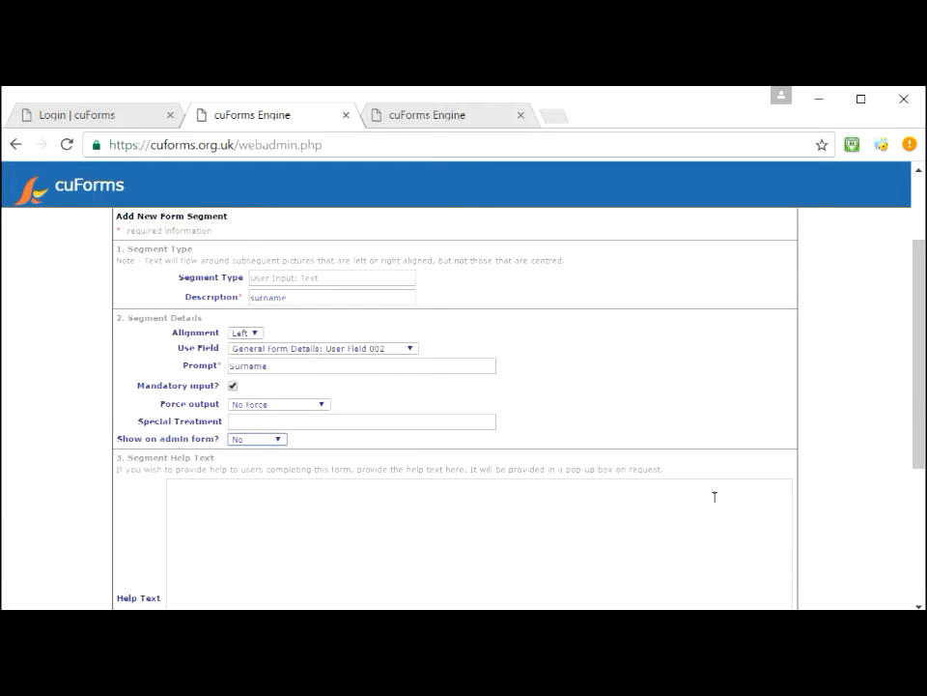
scroll(923, 412, "down", 2)
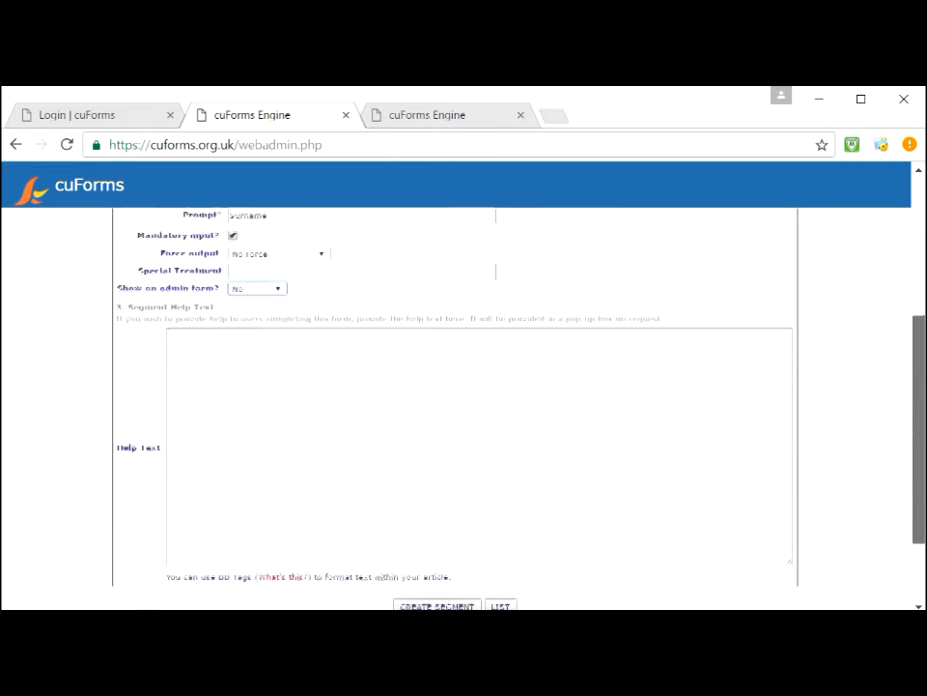
left_click(448, 569)
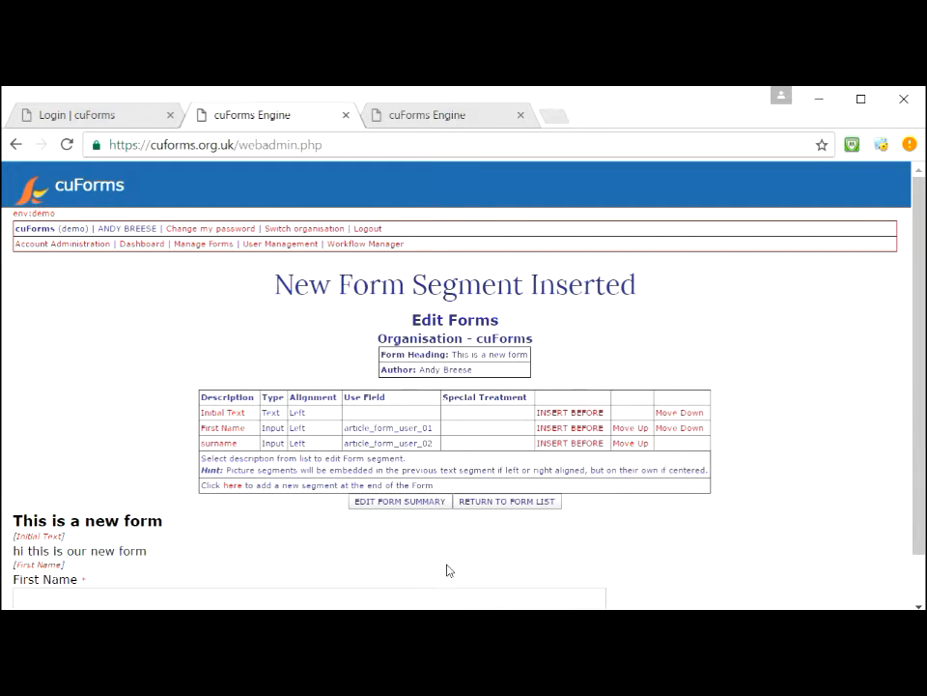
Step: Start another segment at the end of the form and view the segment type choices
left_click_drag(913, 331, 920, 380)
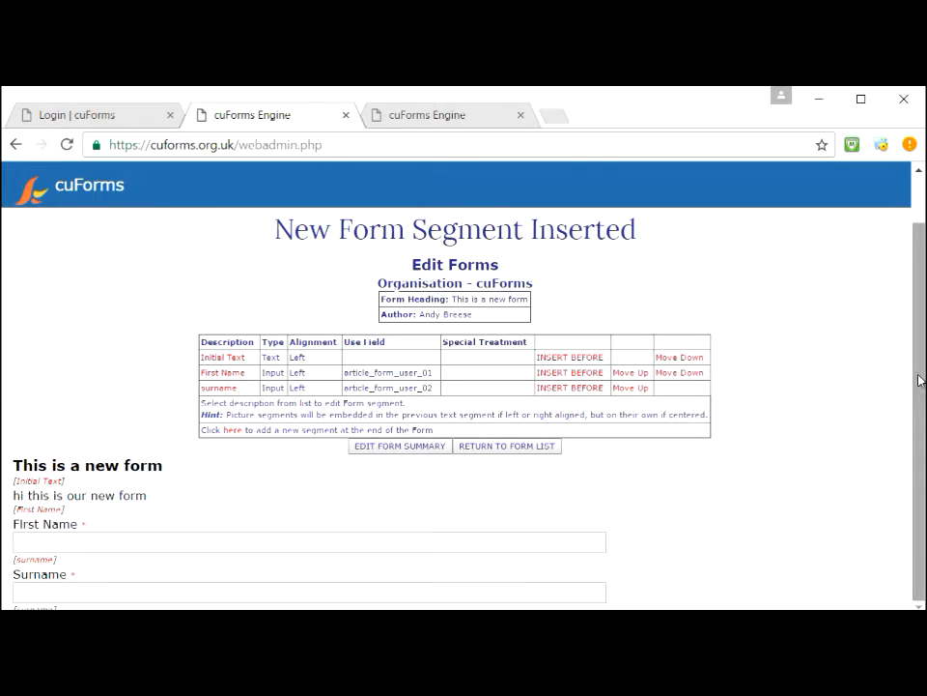
left_click(231, 431)
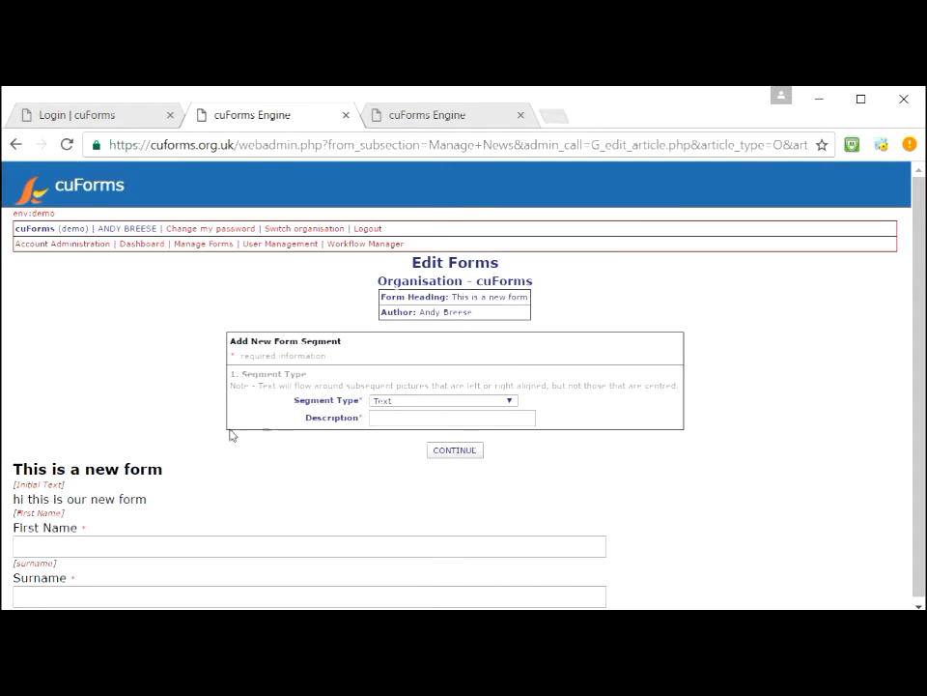
left_click(408, 402)
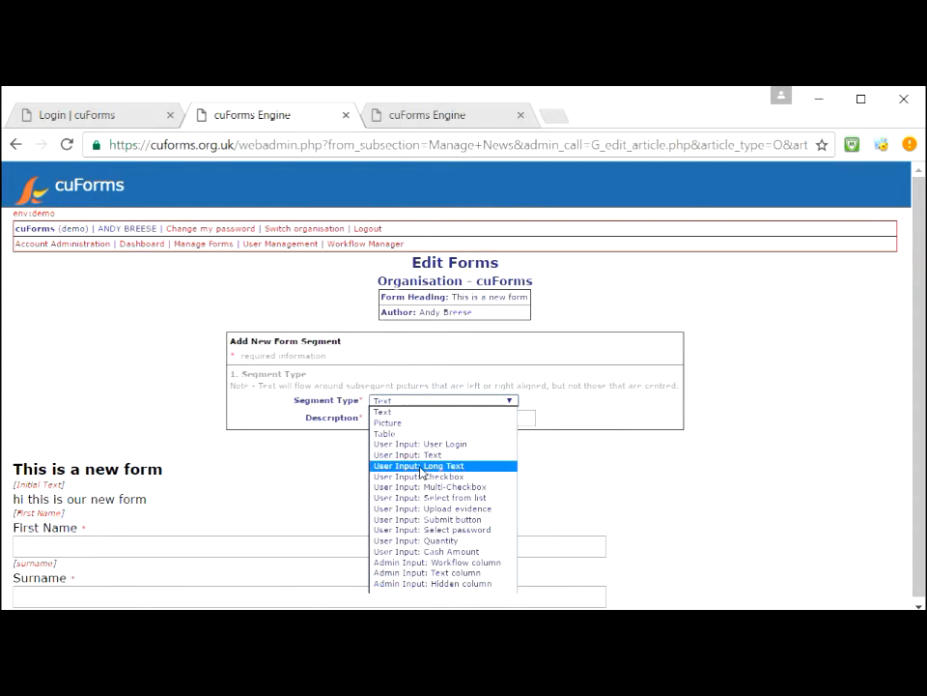
Step: Make the new segment a submit button described 'Apply' with button name Apply
left_click(425, 521)
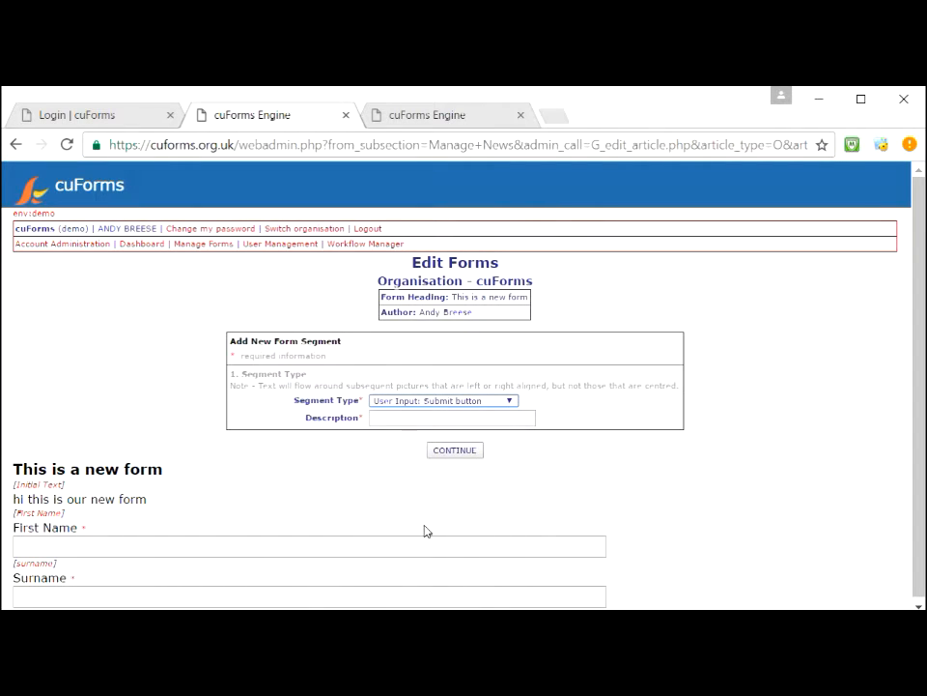
left_click(401, 415)
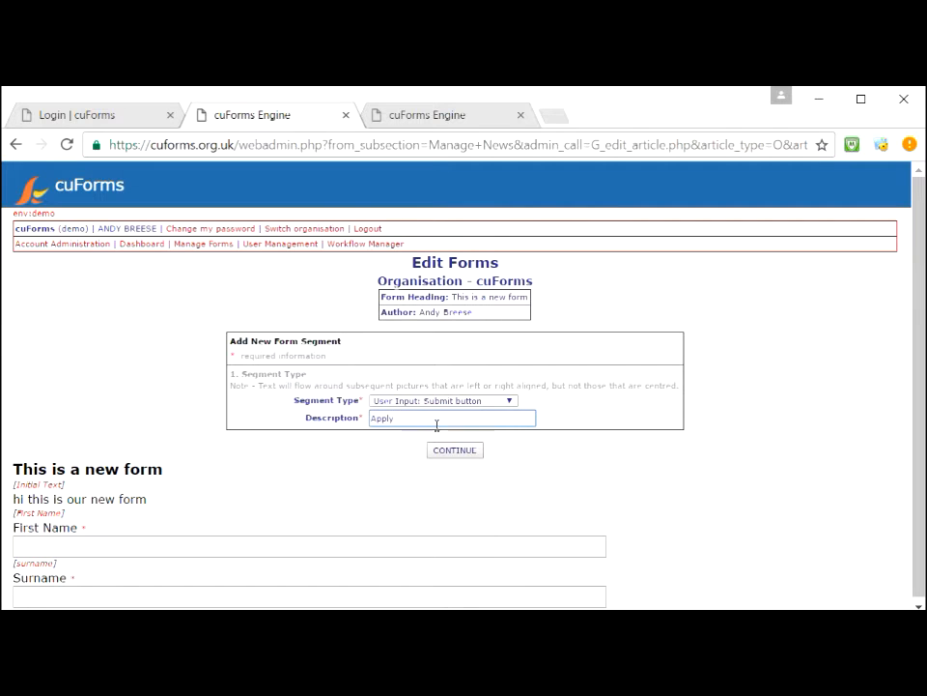
left_click(449, 452)
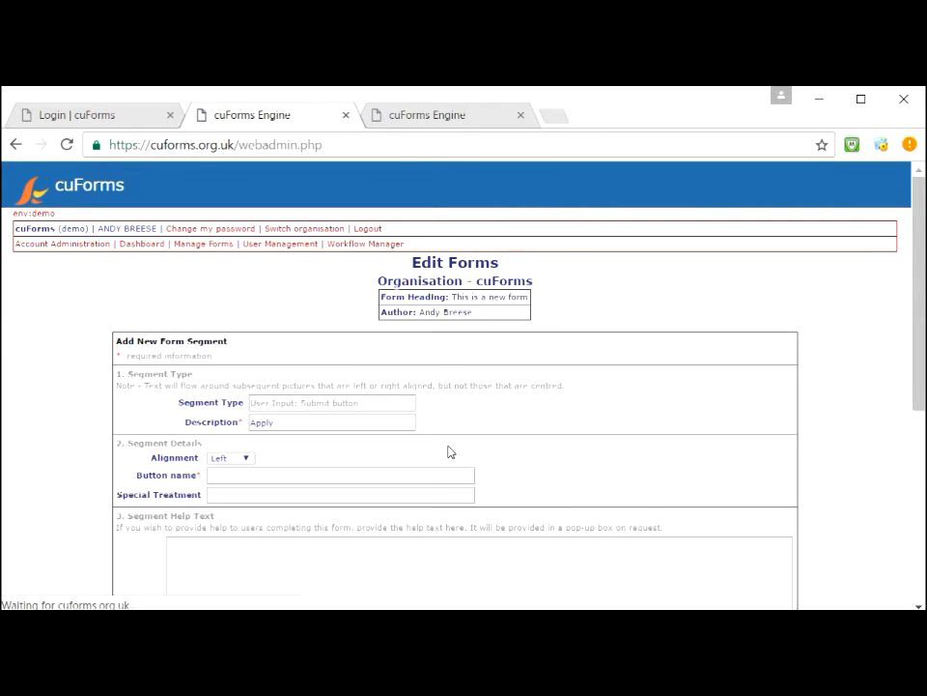
left_click(225, 478)
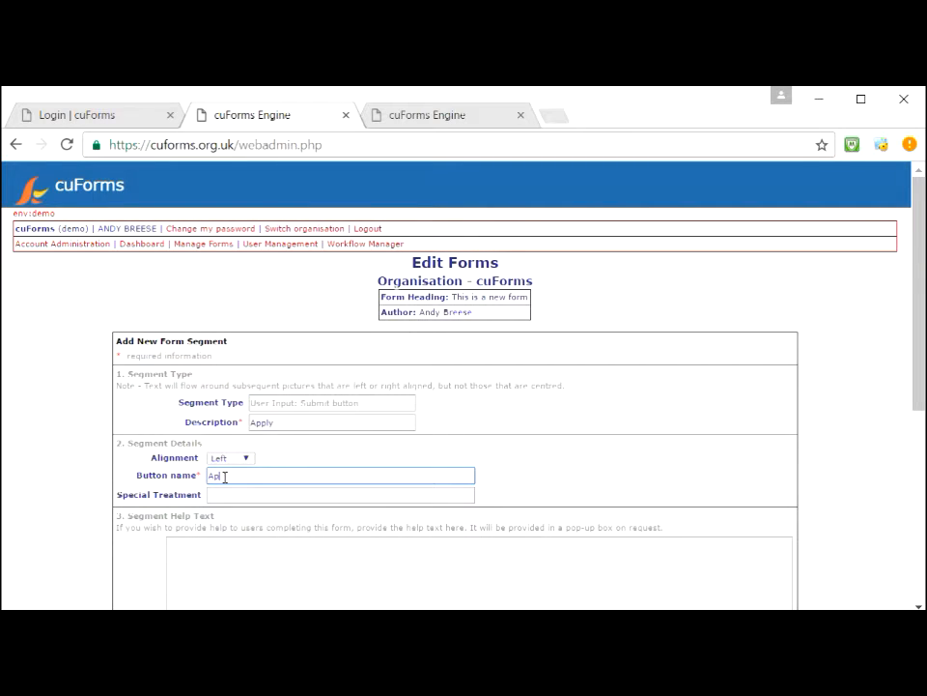
left_click(242, 494)
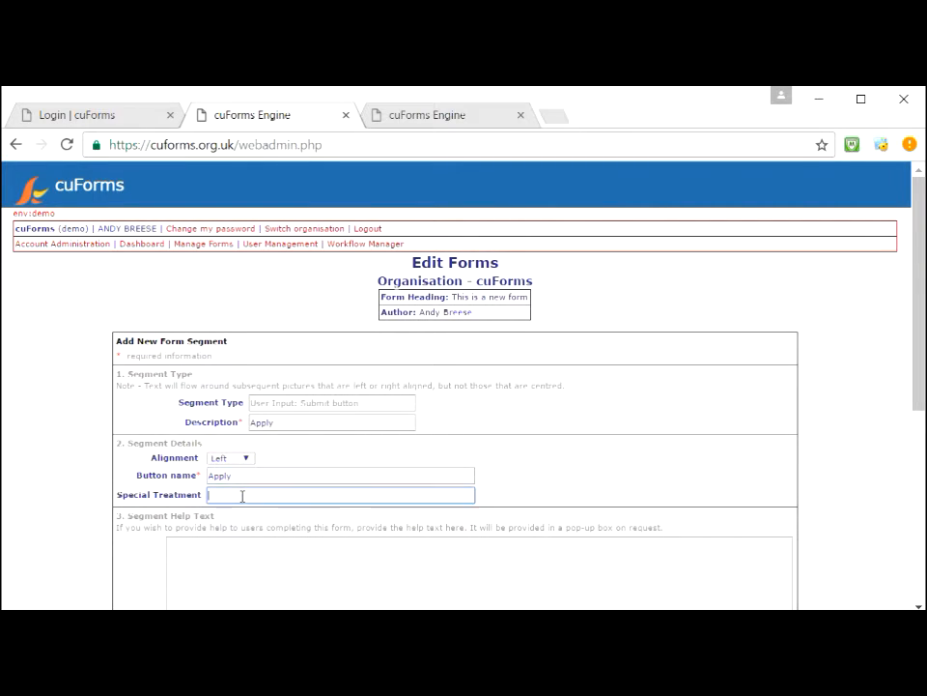
Step: Keep the Apply button left-aligned and create the segment
scroll(898, 334, "down", 3)
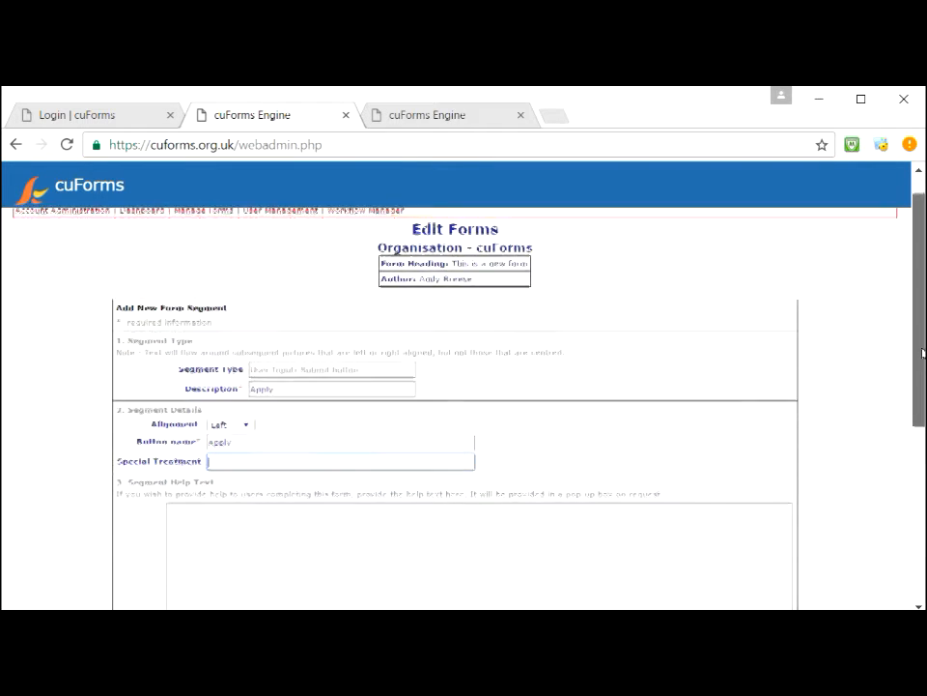
scroll(454, 406, "up", 3)
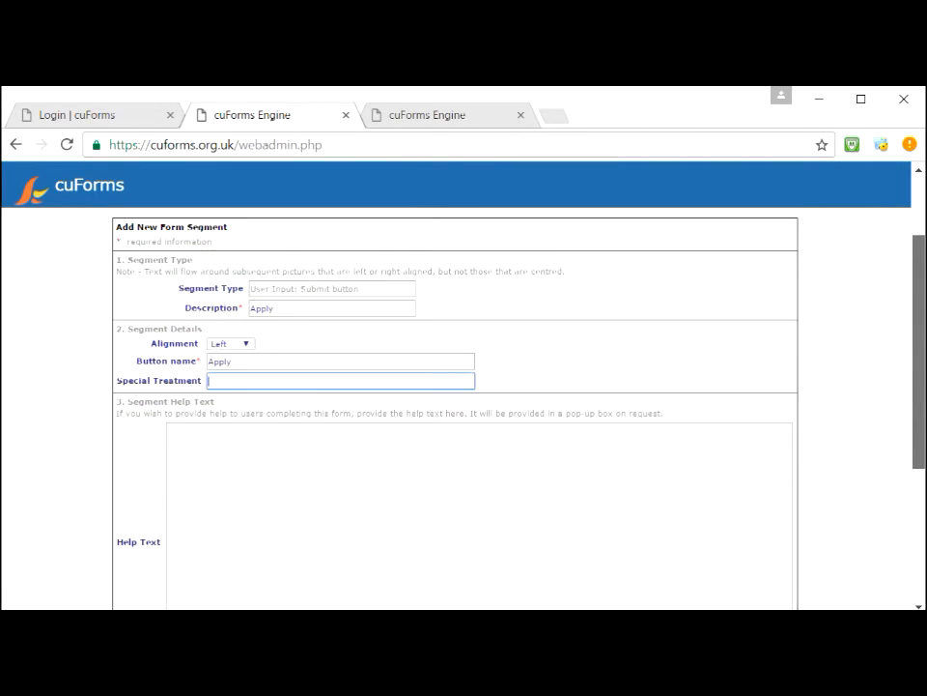
scroll(454, 405, "down", 1)
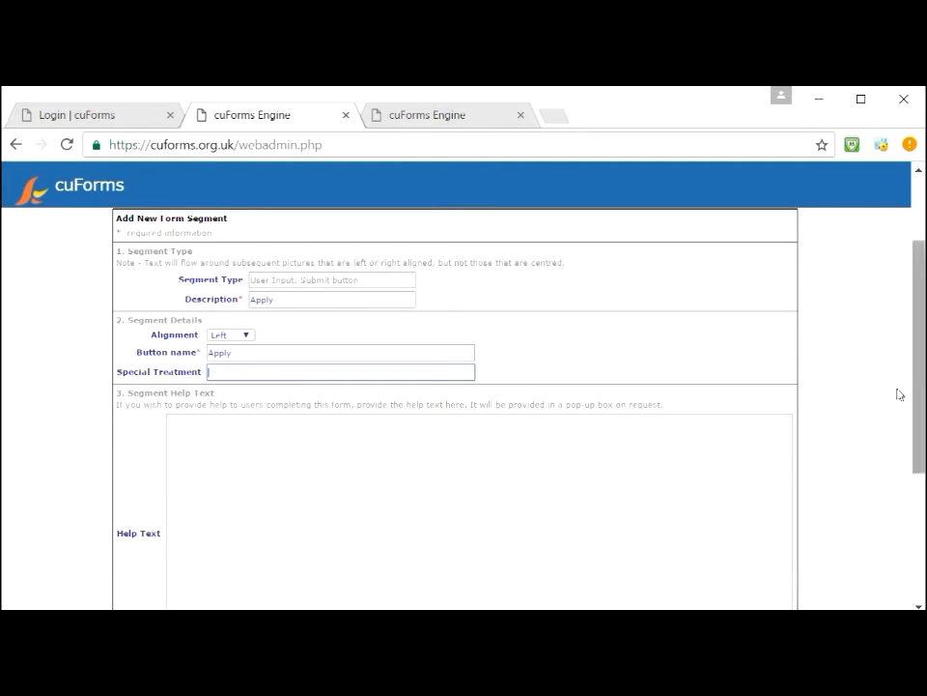
left_click(248, 336)
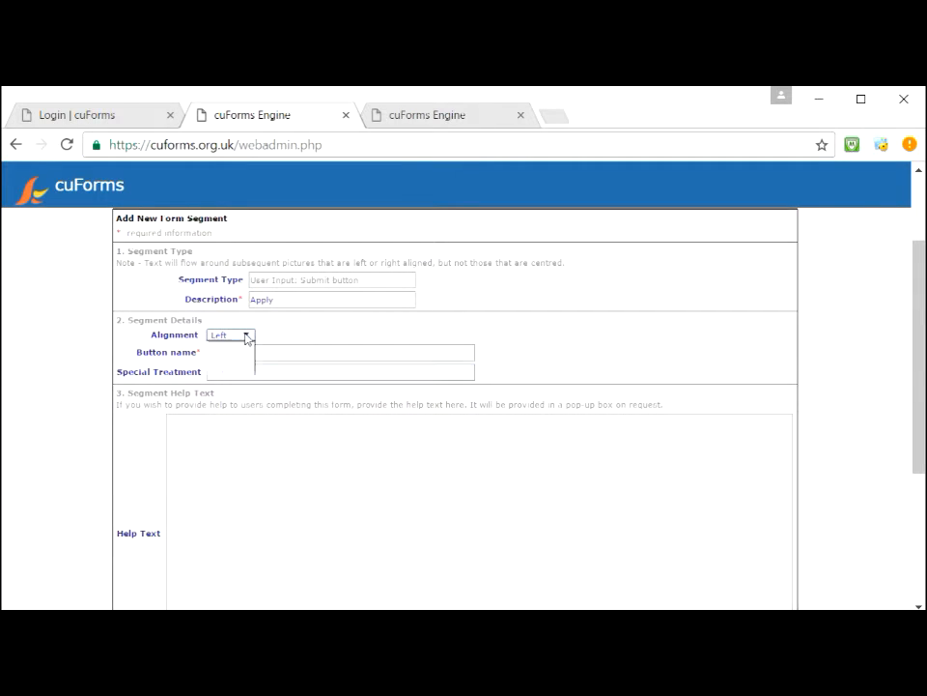
left_click(247, 336)
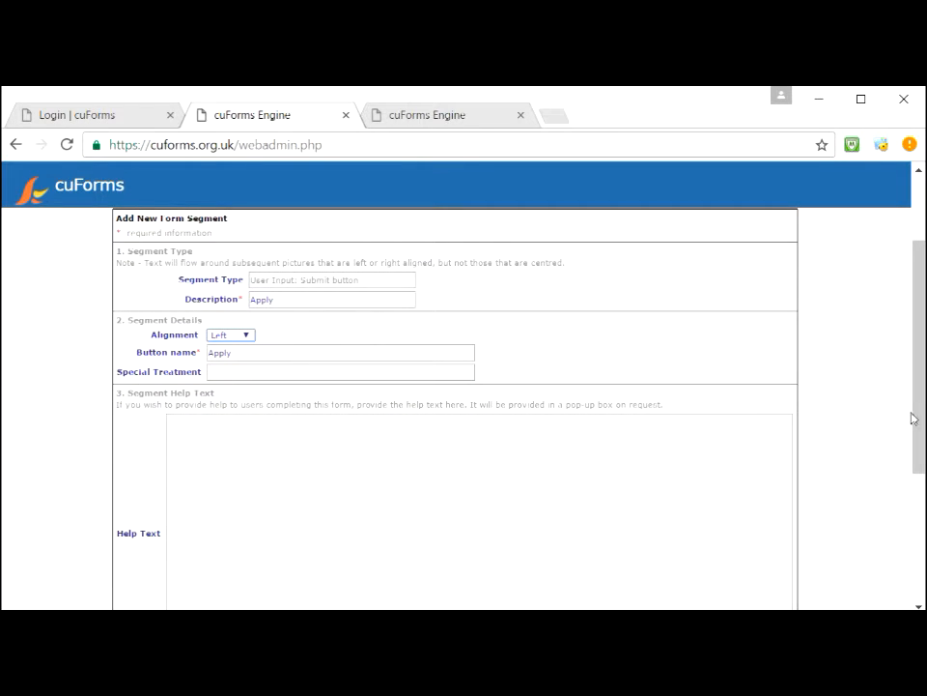
scroll(922, 461, "down", 1)
scroll(922, 460, "down", 2)
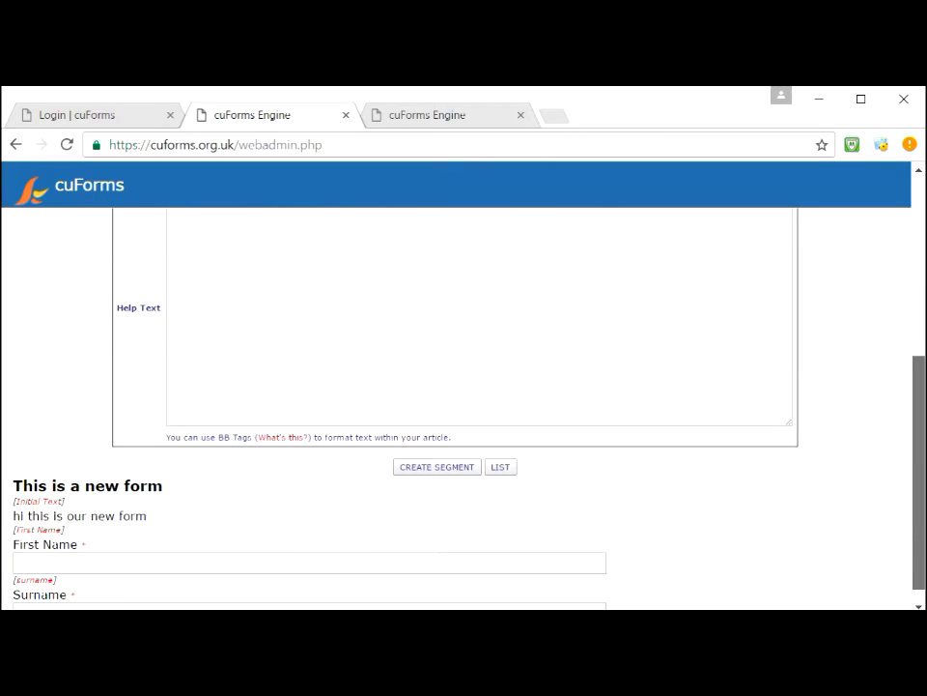
left_click(467, 469)
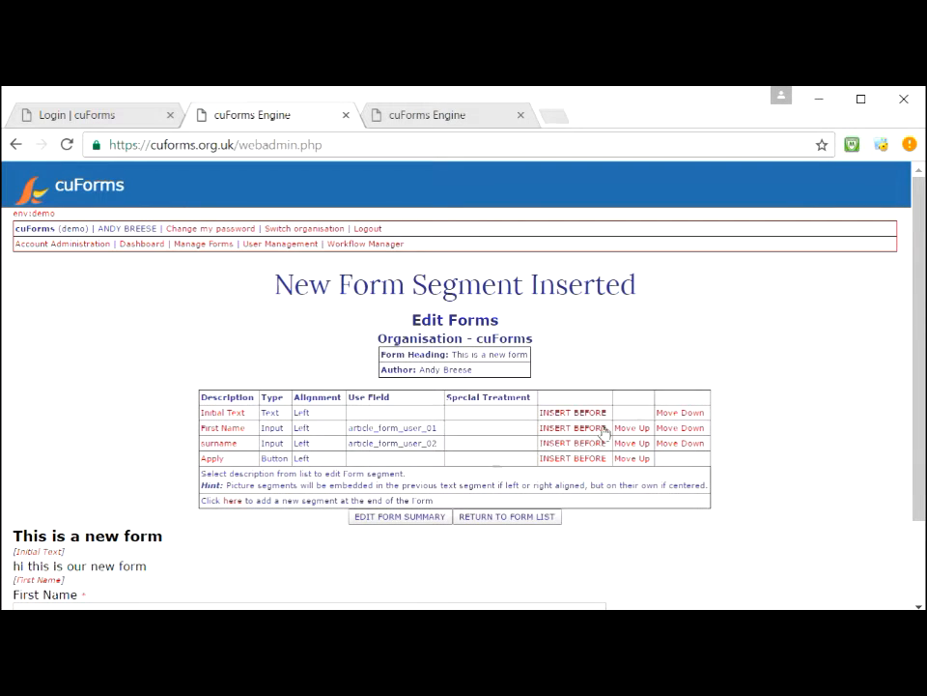
Step: Insert a new segment before the Apply row in the segment table
scroll(919, 470, "down", 1)
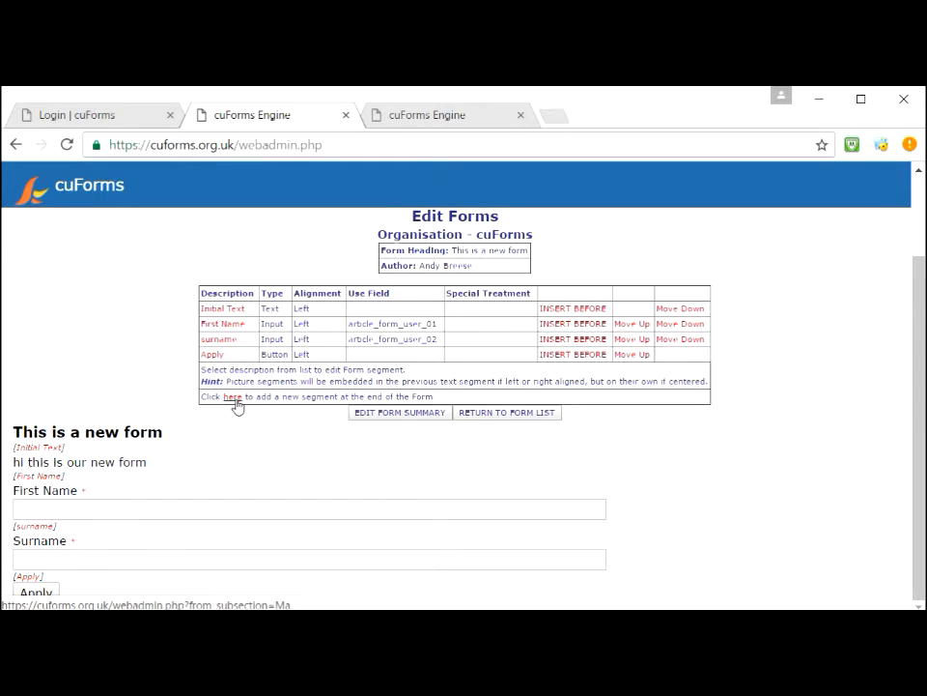
left_click(598, 356)
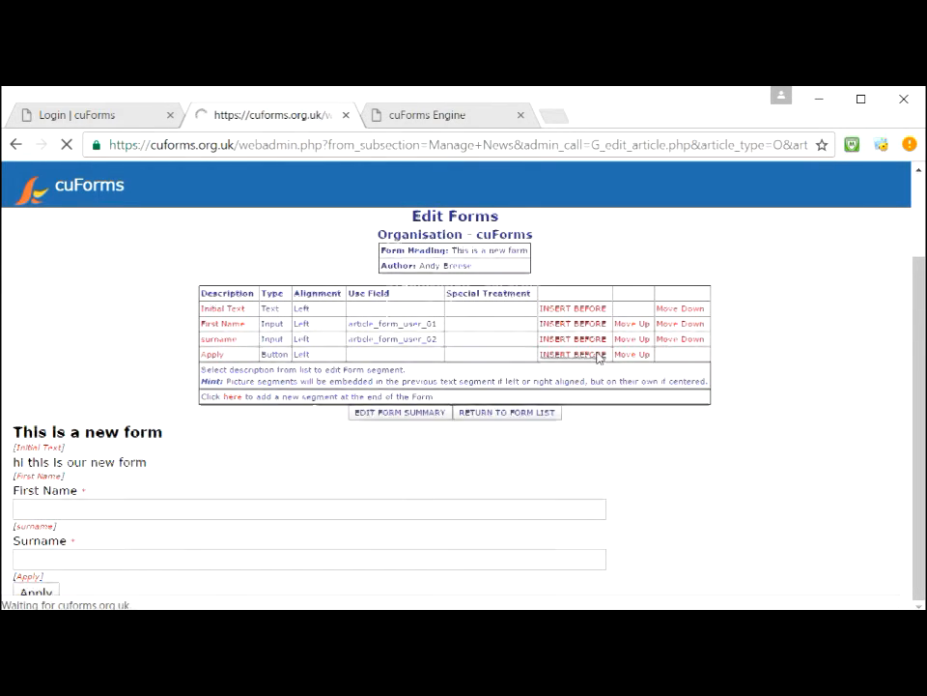
Step: Make the new segment a 'User Input: Text' described 'Email' and continue
left_click(458, 410)
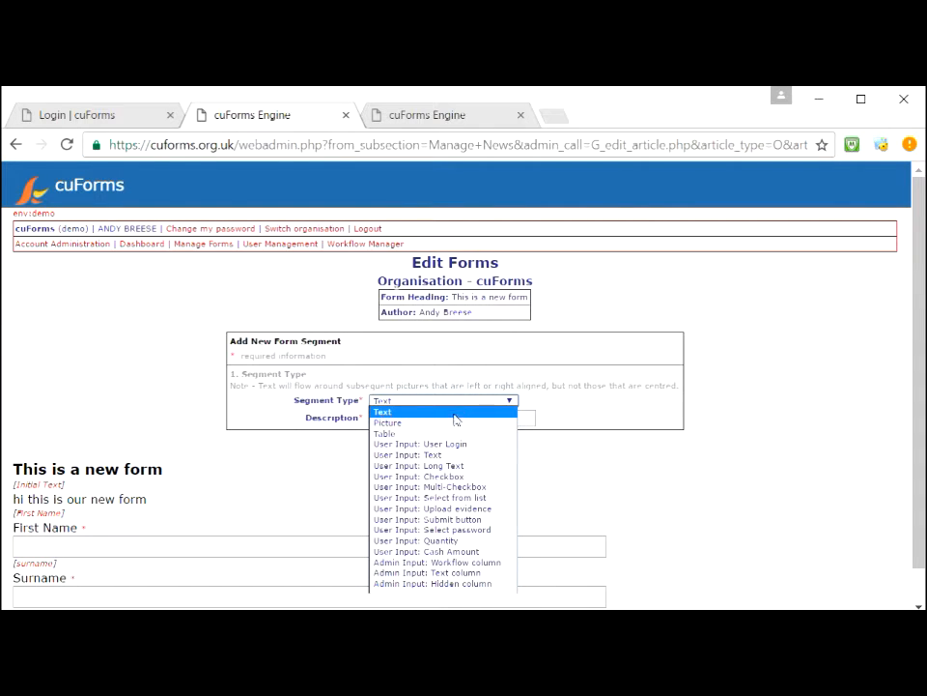
left_click(471, 458)
left_click(418, 416)
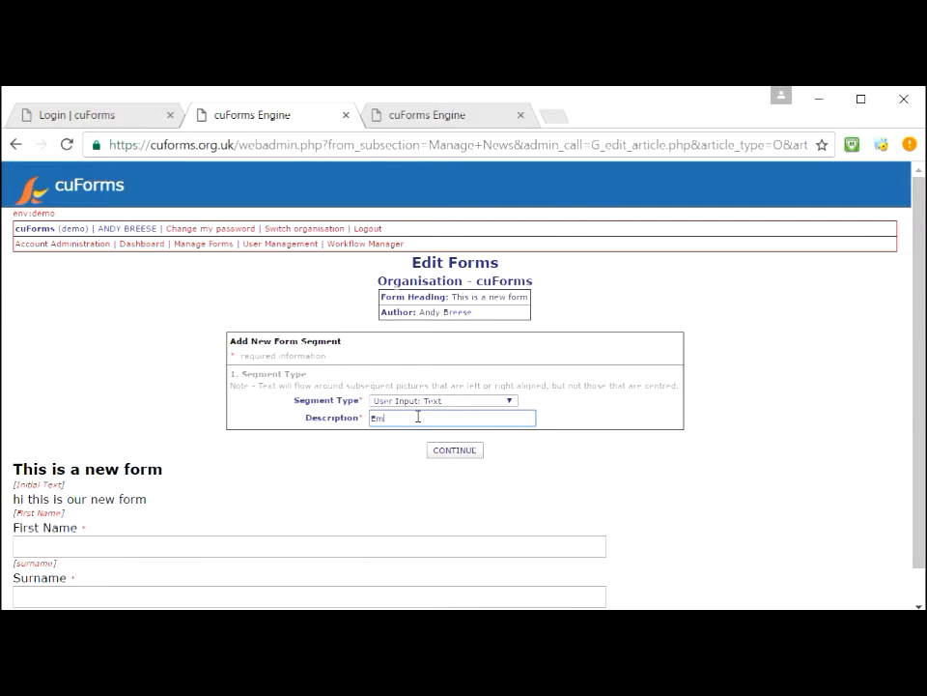
left_click(452, 450)
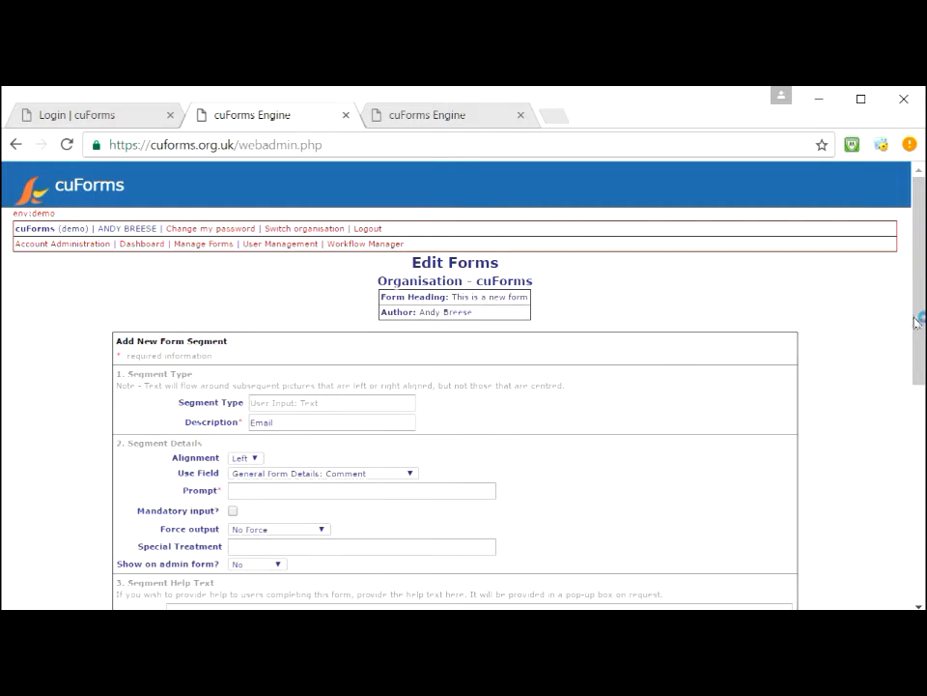
Step: Store it in User Field 003 with prompt 'Email', mandatory, off the admin form, and create it
left_click_drag(918, 328, 915, 381)
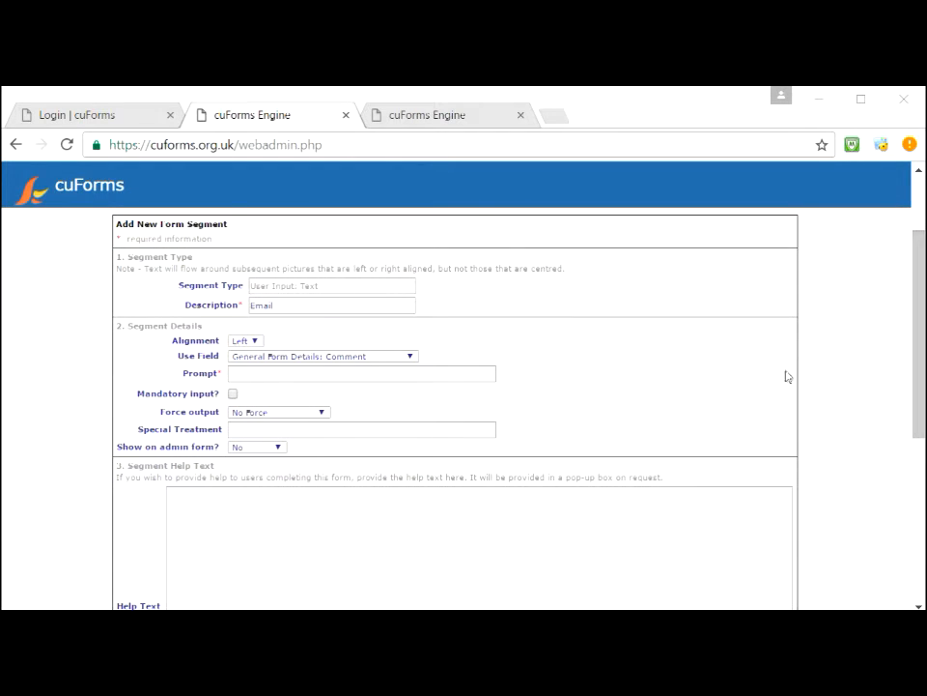
left_click(392, 355)
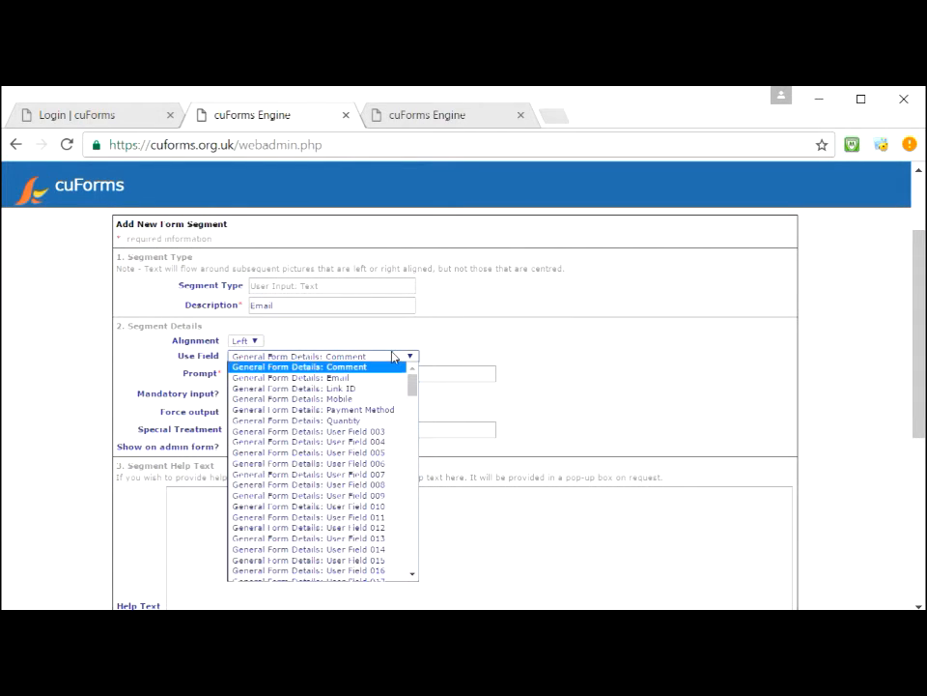
left_click(357, 431)
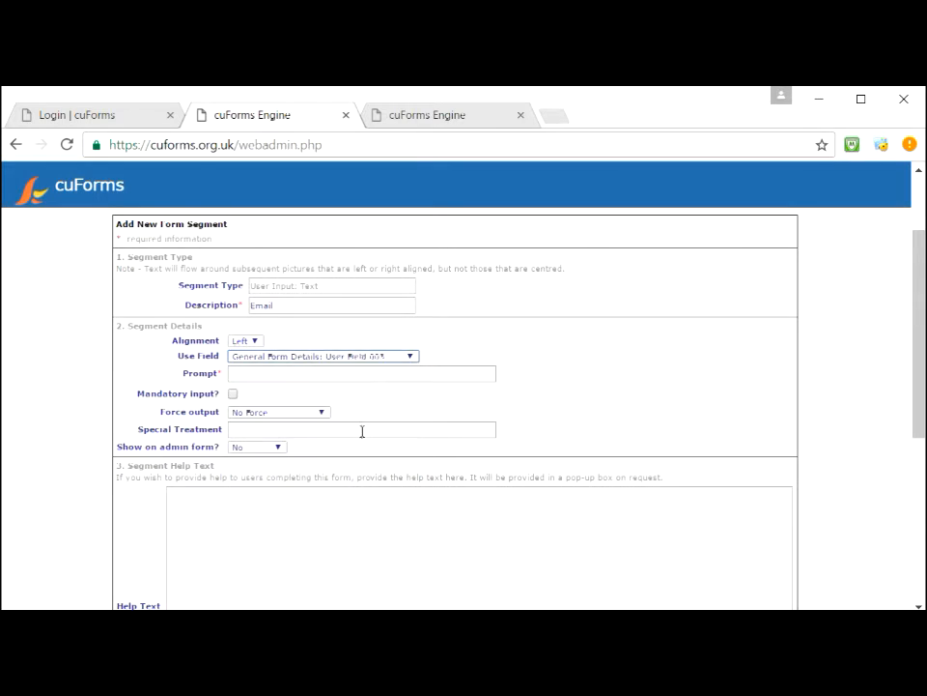
left_click(280, 380)
type("E")
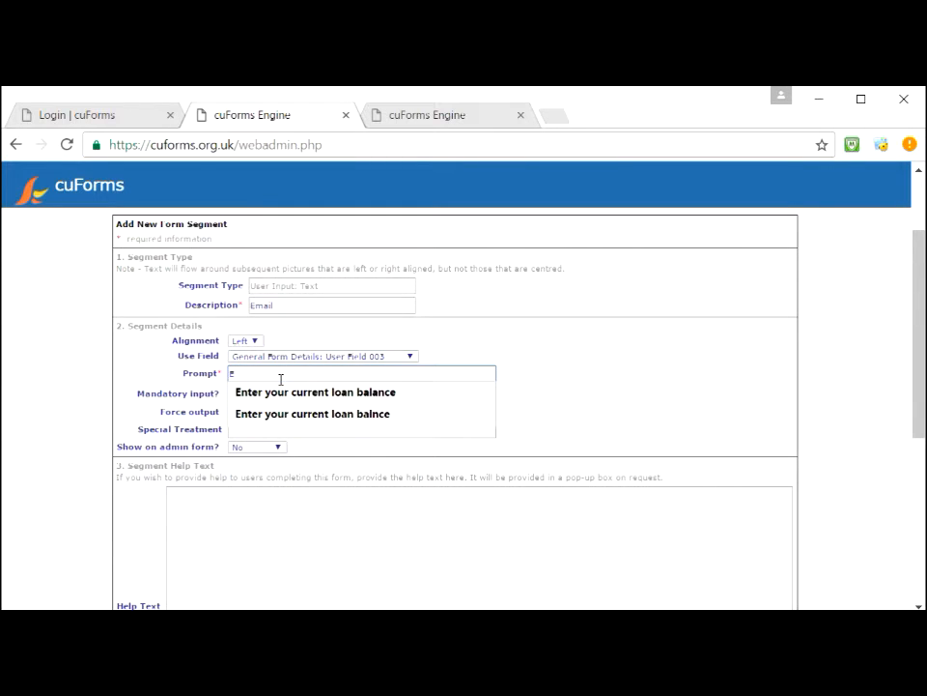
type("mail")
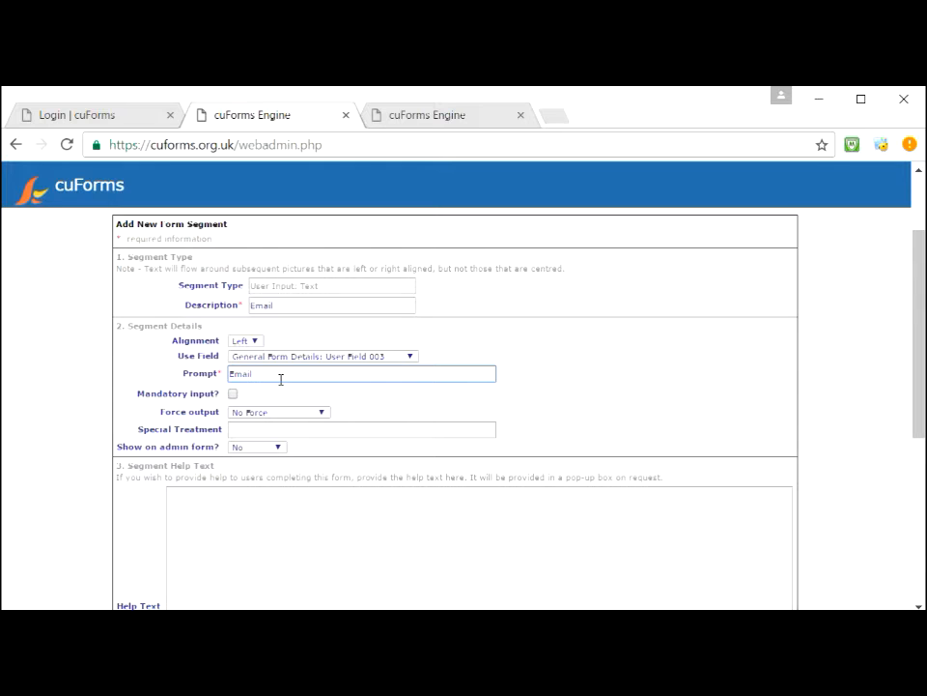
left_click(233, 393)
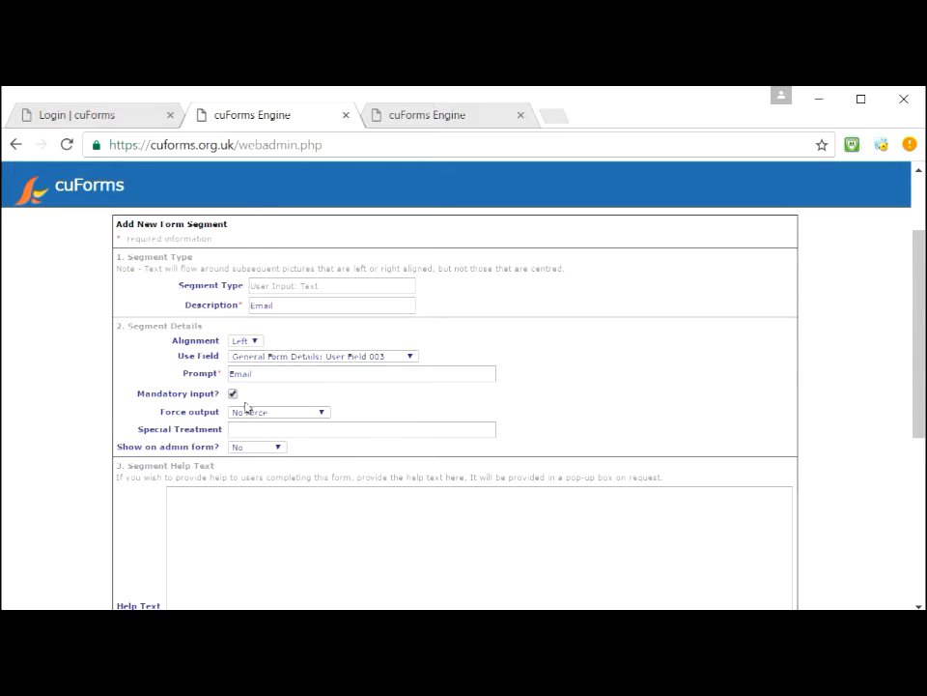
left_click(273, 447)
left_click(273, 447)
left_click_drag(922, 391, 922, 422)
scroll(696, 541, "down", 3)
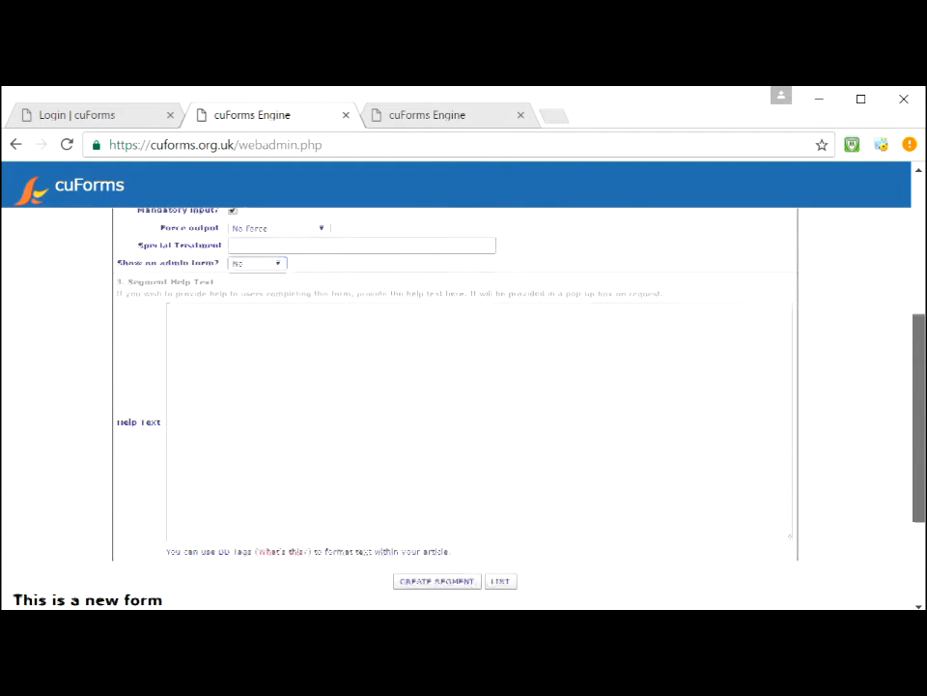
left_click(434, 581)
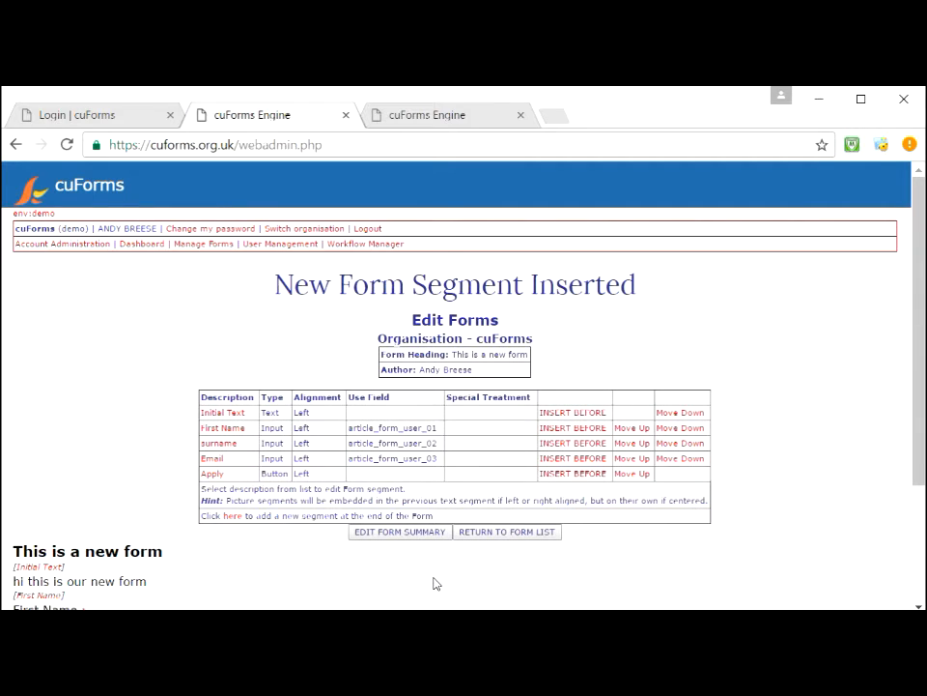
Step: Scroll below the segment table and add a new segment at the end of the form
left_click_drag(917, 344, 918, 386)
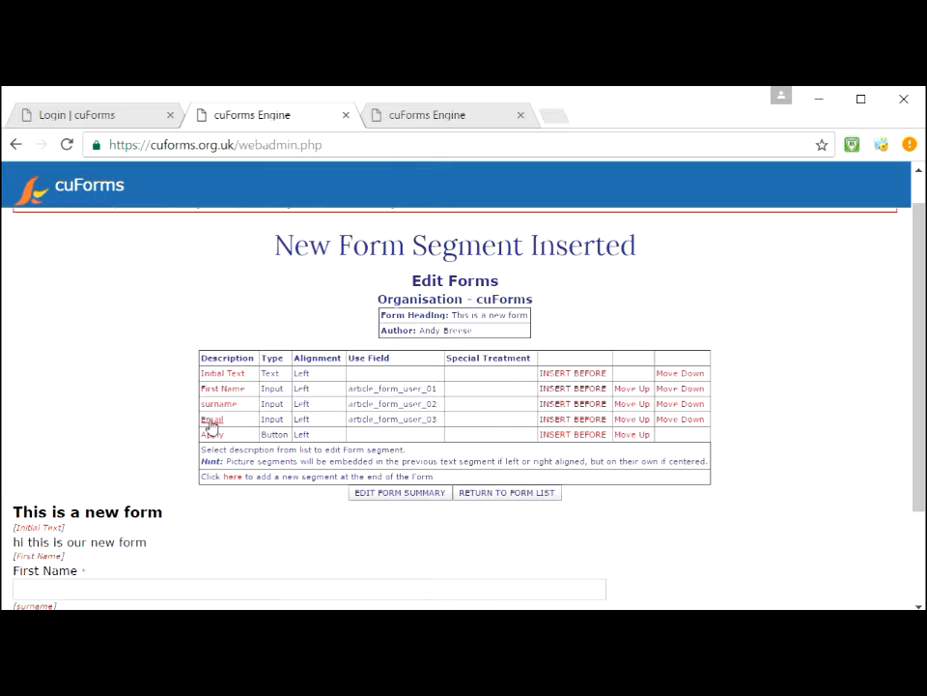
left_click_drag(921, 417, 919, 508)
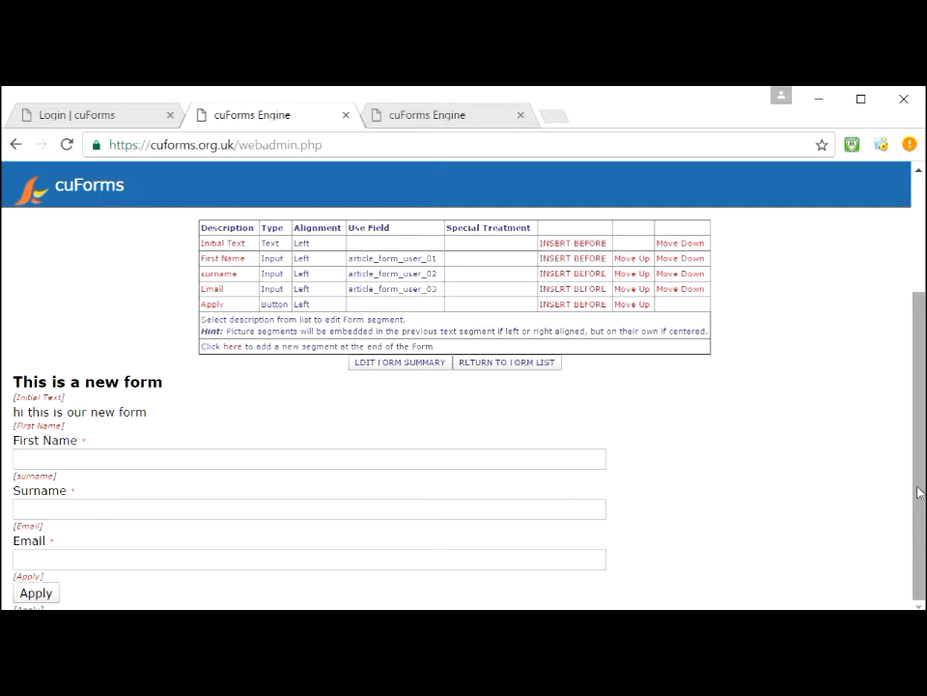
left_click_drag(921, 474, 918, 416)
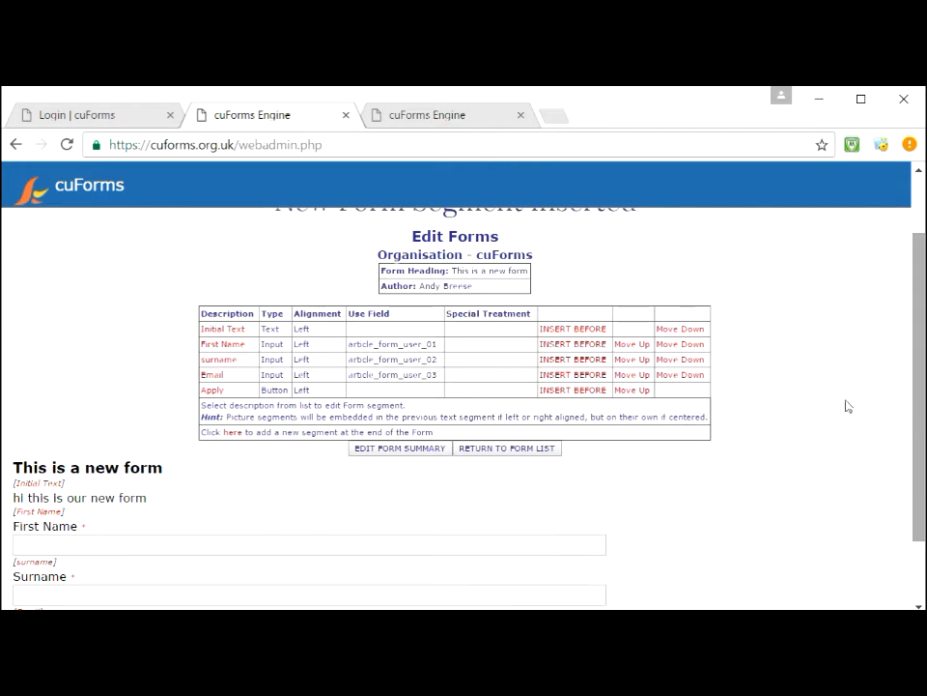
left_click(232, 435)
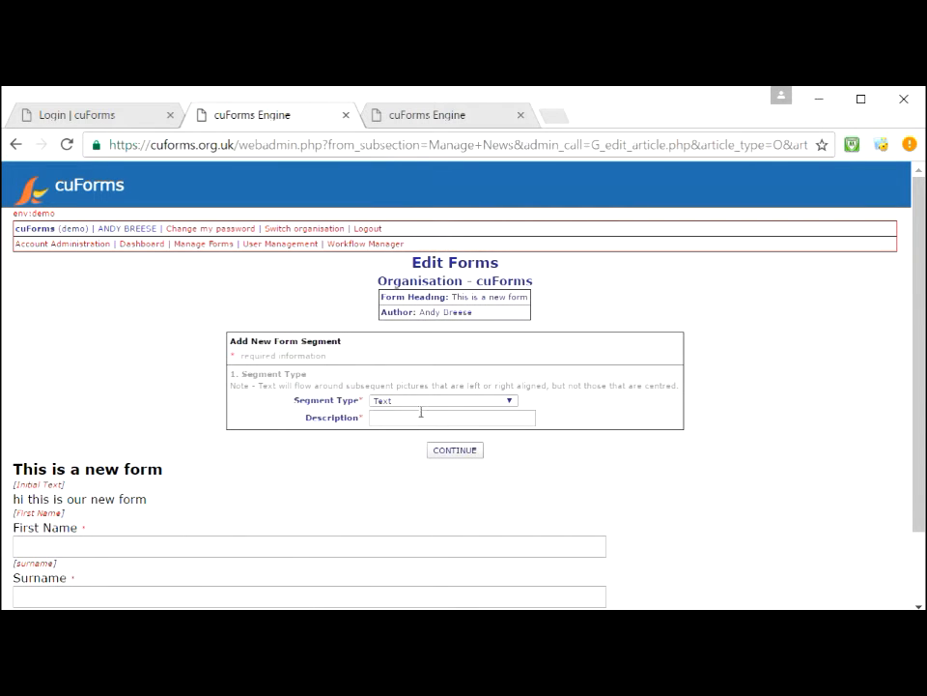
Step: Make the new segment an 'Admin Input: Workflow column' described 'Confirm'
left_click(423, 400)
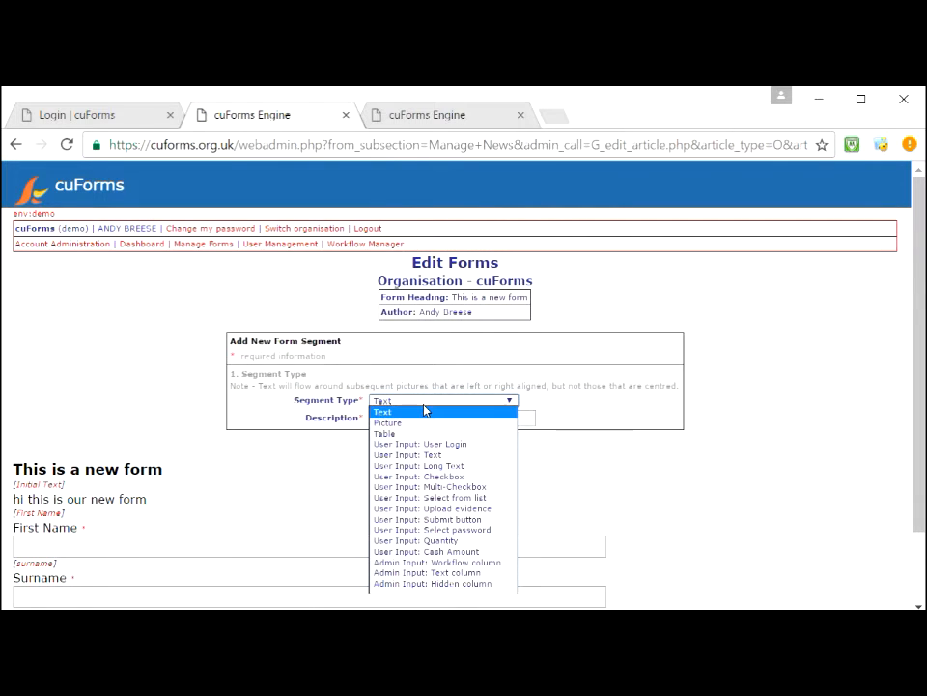
left_click(424, 566)
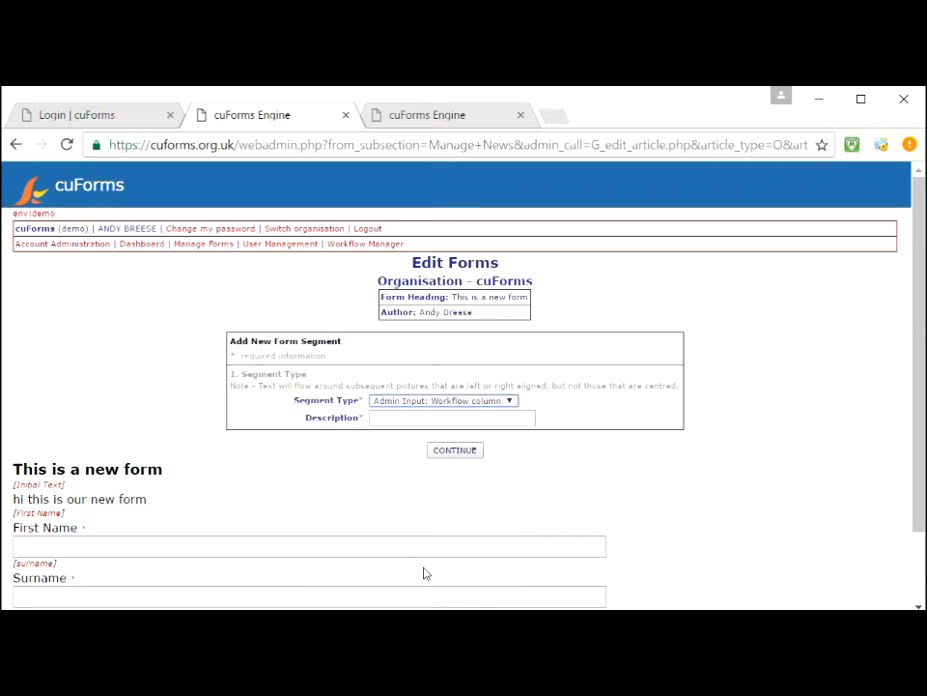
left_click(426, 420)
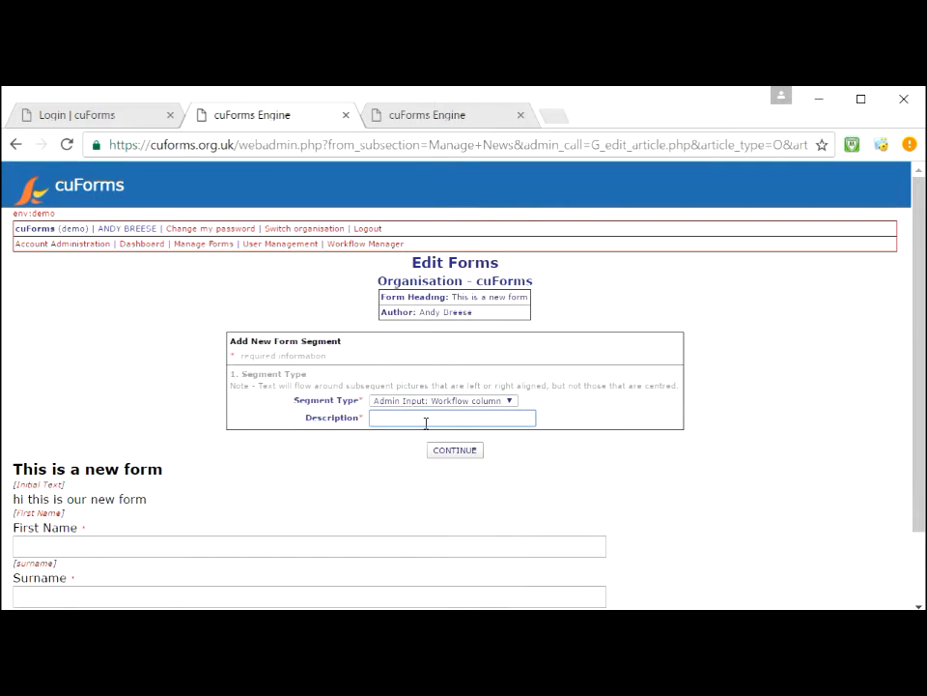
type("Confirm")
left_click(460, 452)
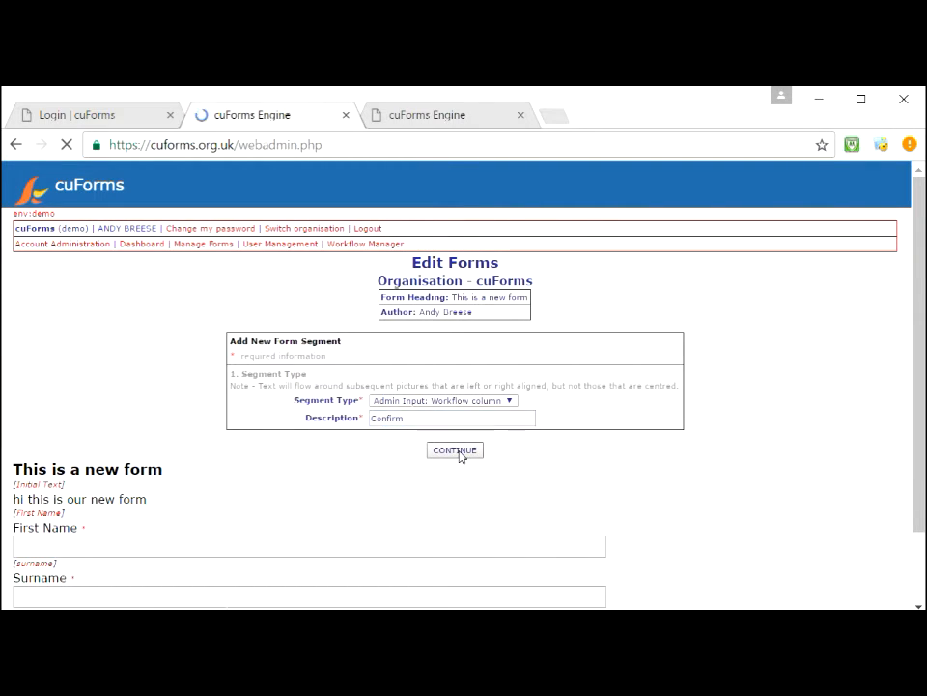
Step: Store it in User Field 004 with heading 'confirm' and a Pending option, then create it
left_click(455, 459)
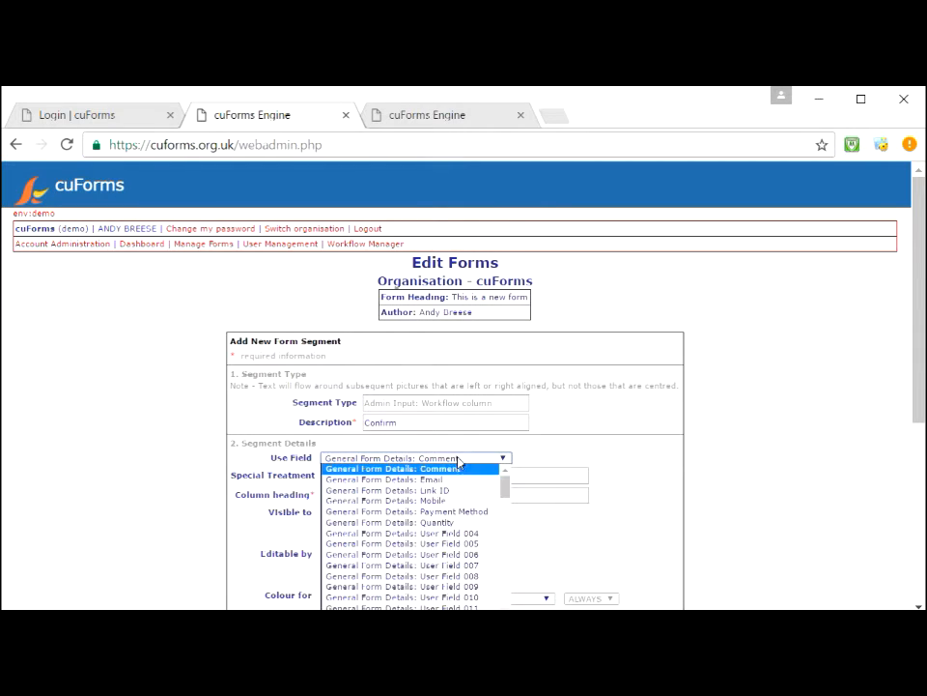
left_click(469, 537)
left_click_drag(920, 354, 921, 439)
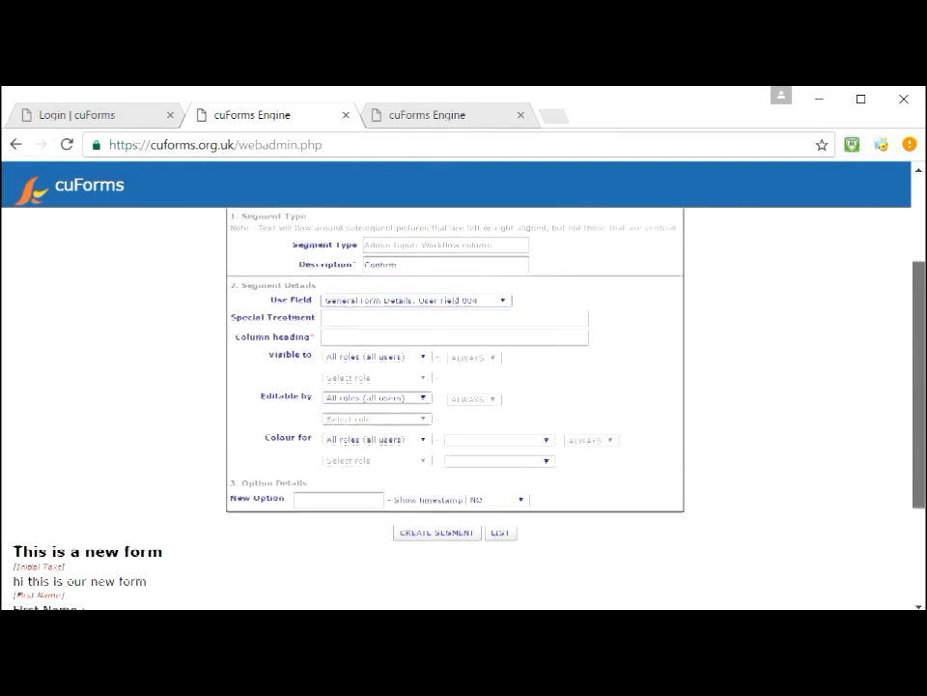
left_click(503, 337)
type("confirm")
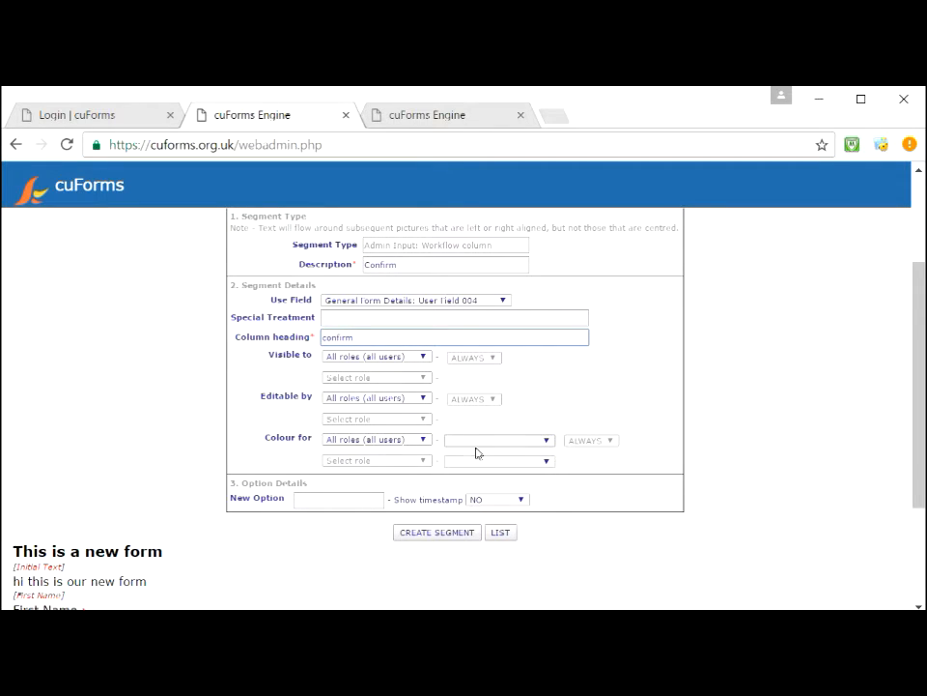
left_click(330, 498)
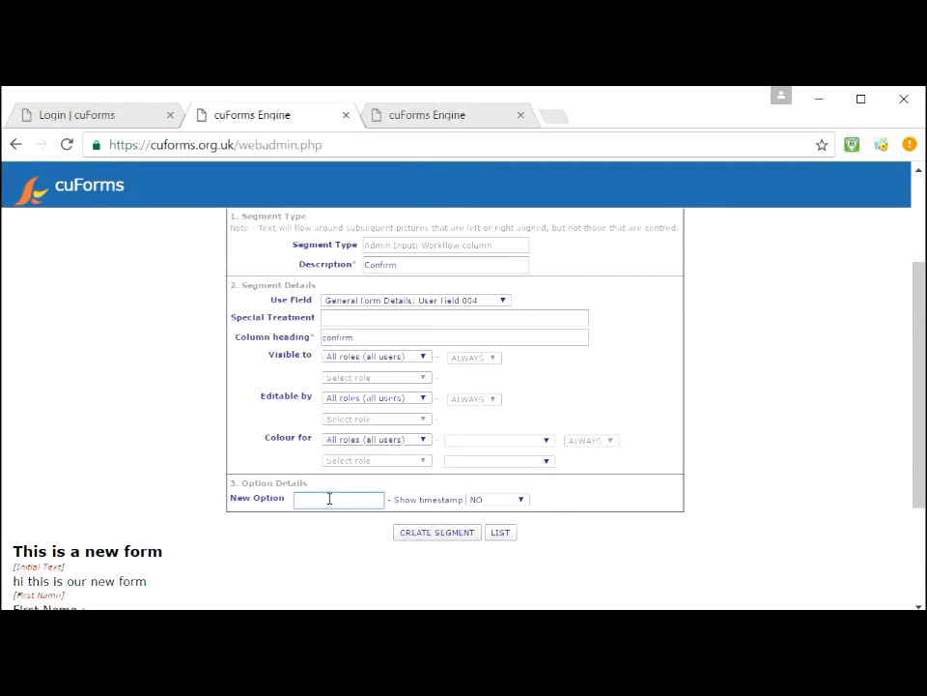
type("Pending")
left_click(322, 518)
left_click(437, 532)
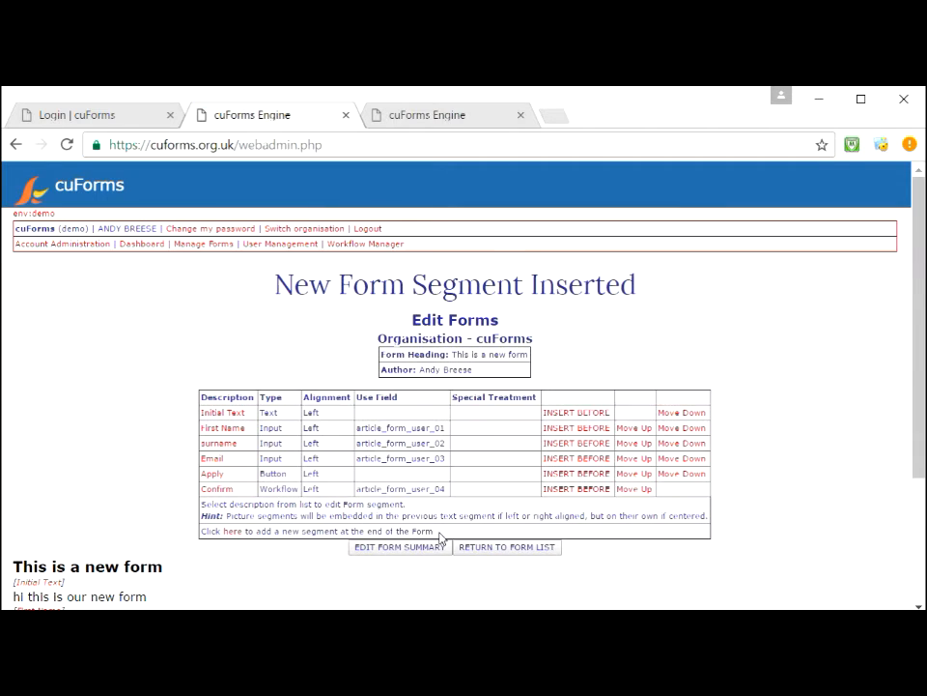
Step: Add a second option, 'Confirmed', to the Confirm segment and save it
left_click(218, 489)
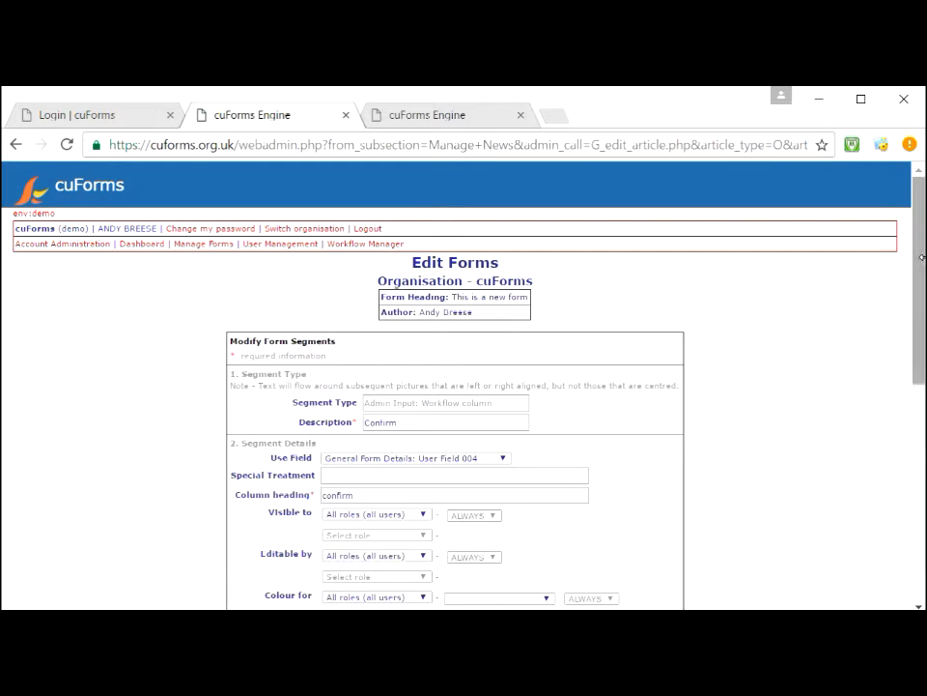
left_click_drag(920, 263, 917, 393)
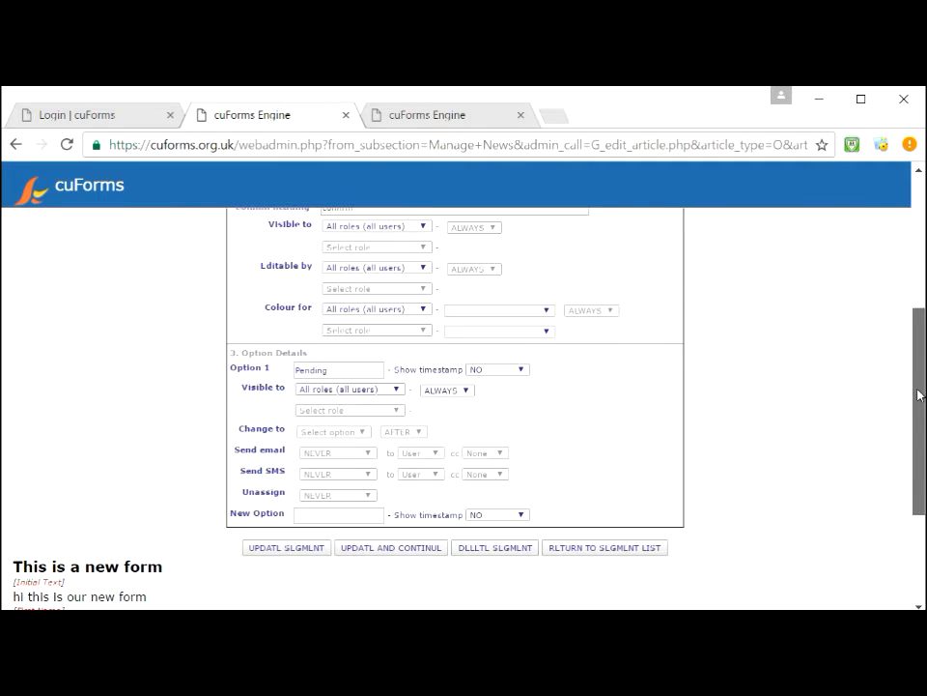
left_click(337, 515)
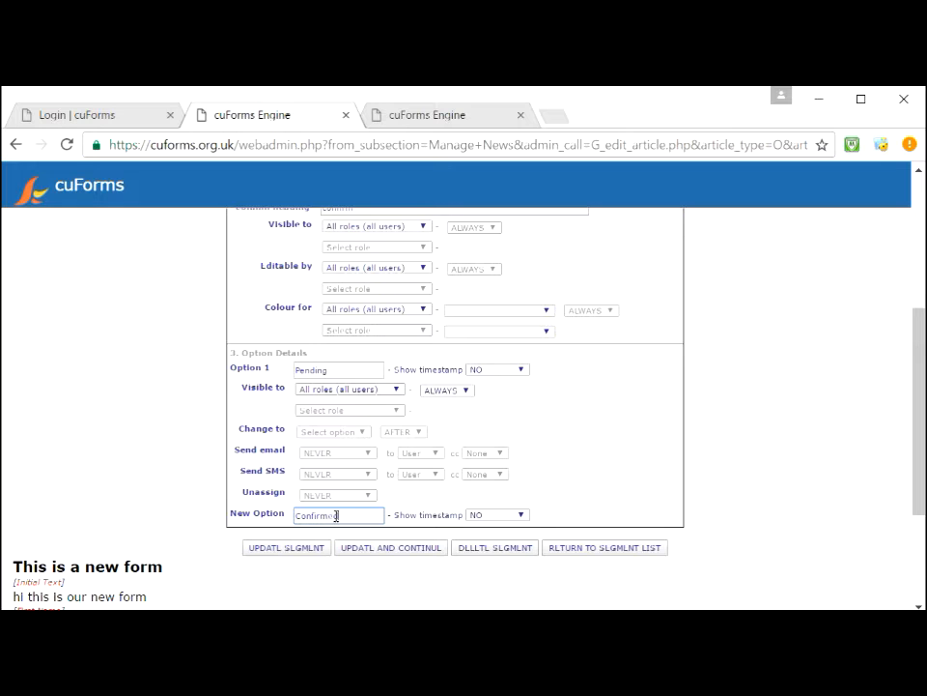
left_click(375, 551)
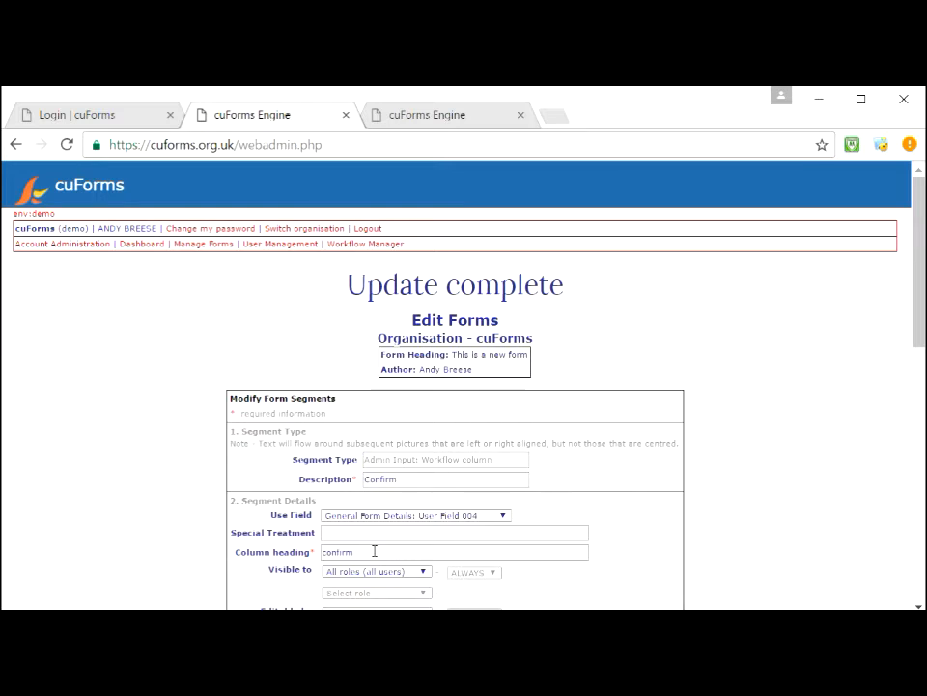
Step: Make the Confirm column editable only WHEN Confirm = Pending and save the segment
left_click_drag(919, 296, 920, 392)
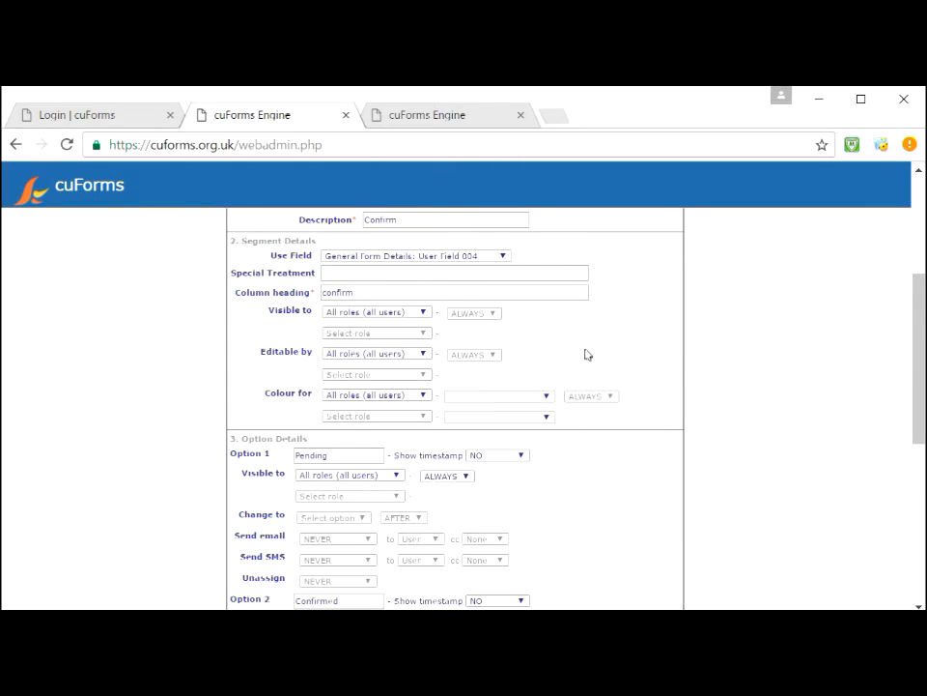
left_click(470, 358)
left_click(474, 381)
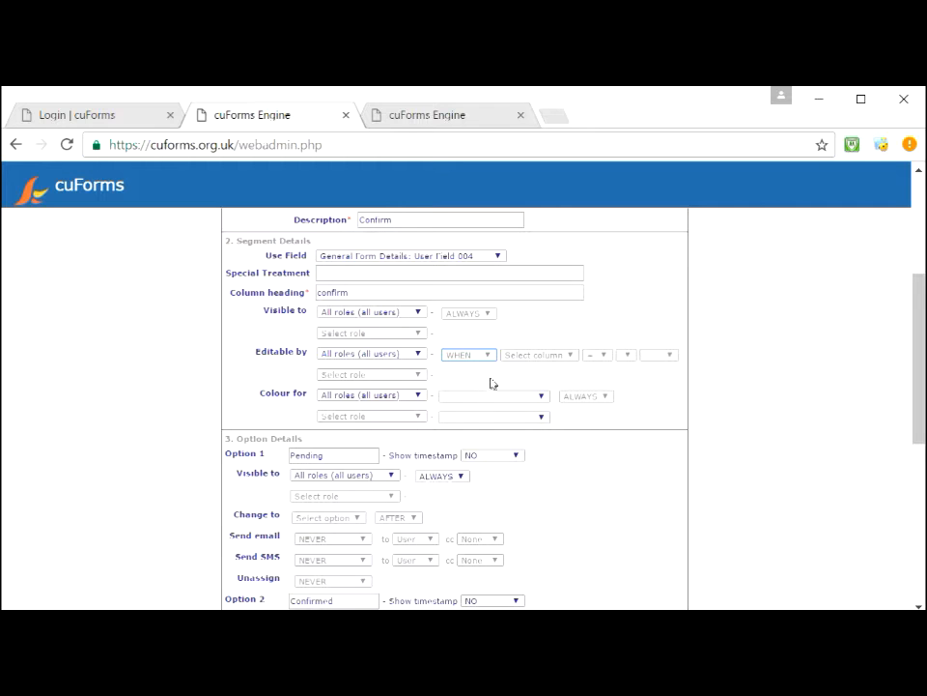
left_click(530, 358)
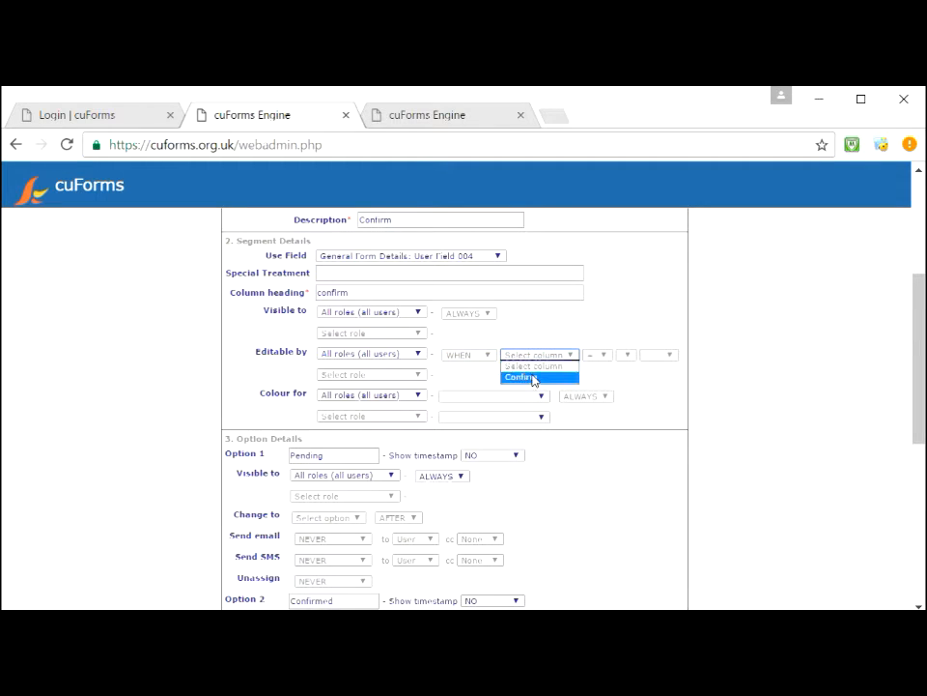
left_click(533, 378)
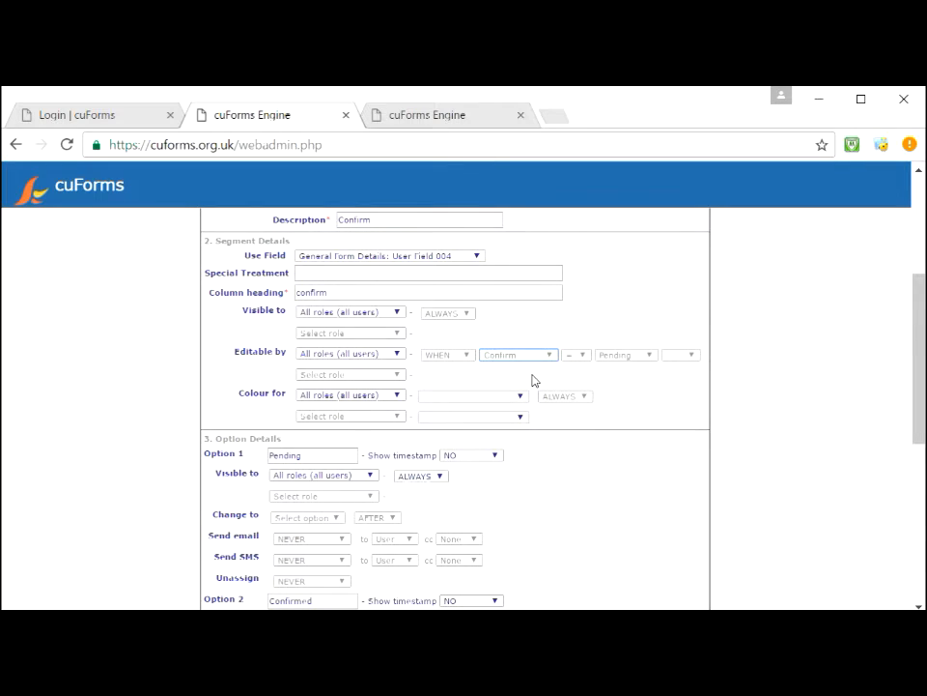
left_click(625, 355)
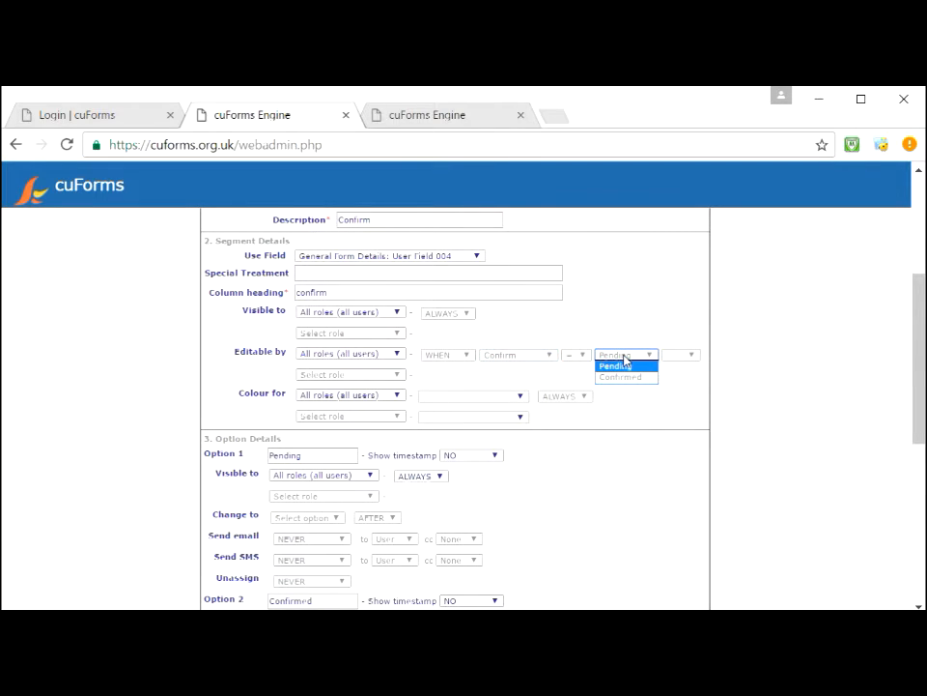
left_click(623, 356)
left_click_drag(918, 373, 913, 465)
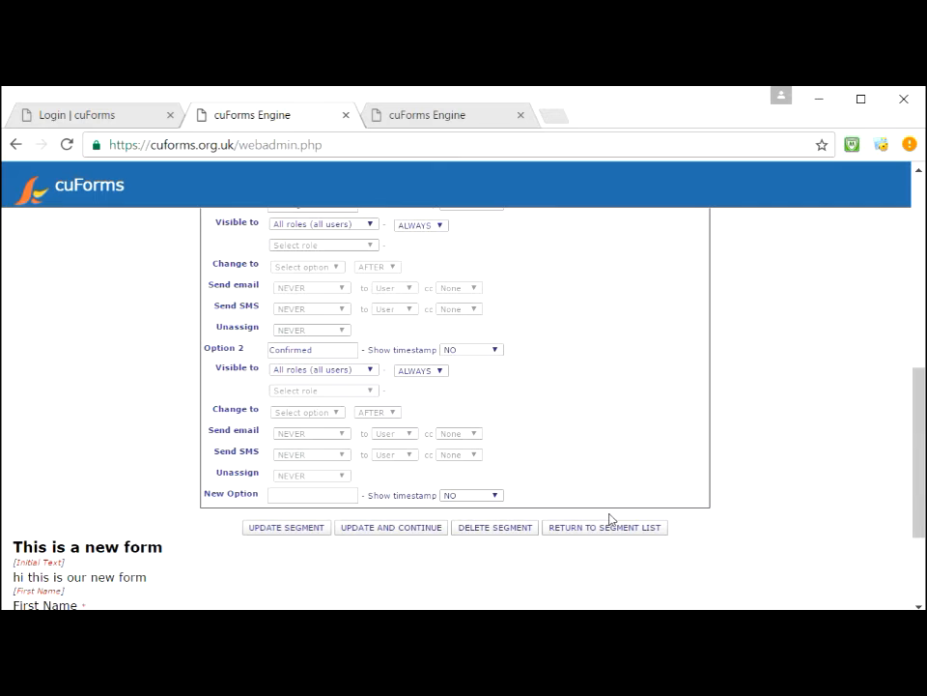
left_click(306, 529)
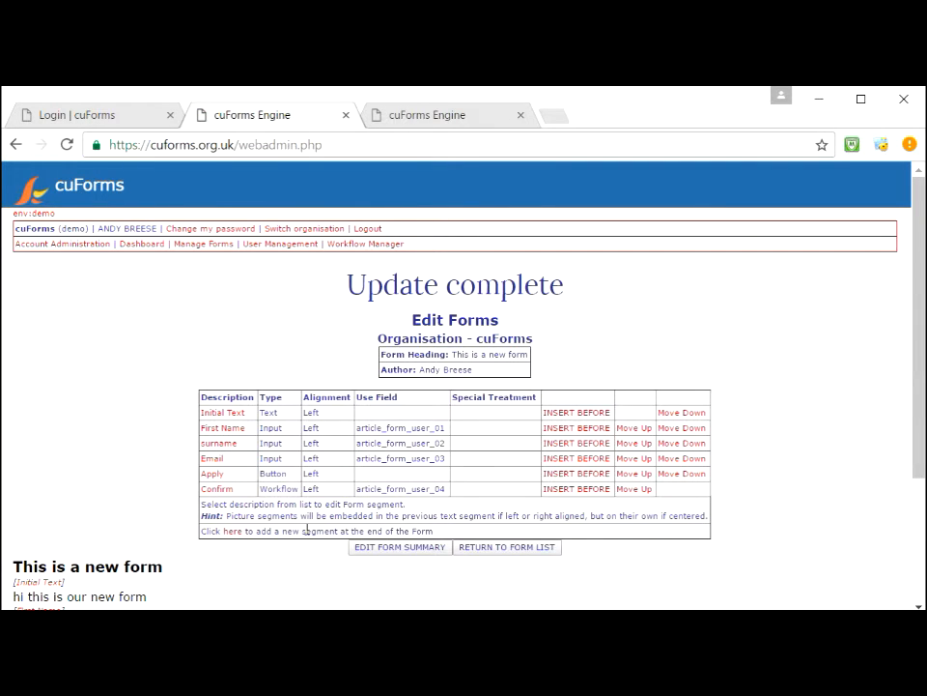
Step: Check the New demo form(578) workflow in Workflow Manager, then return to Manage Forms
mouse_move(921, 307)
left_mouse_down()
mouse_move(922, 431)
mouse_move(922, 282)
left_mouse_up()
left_click(364, 245)
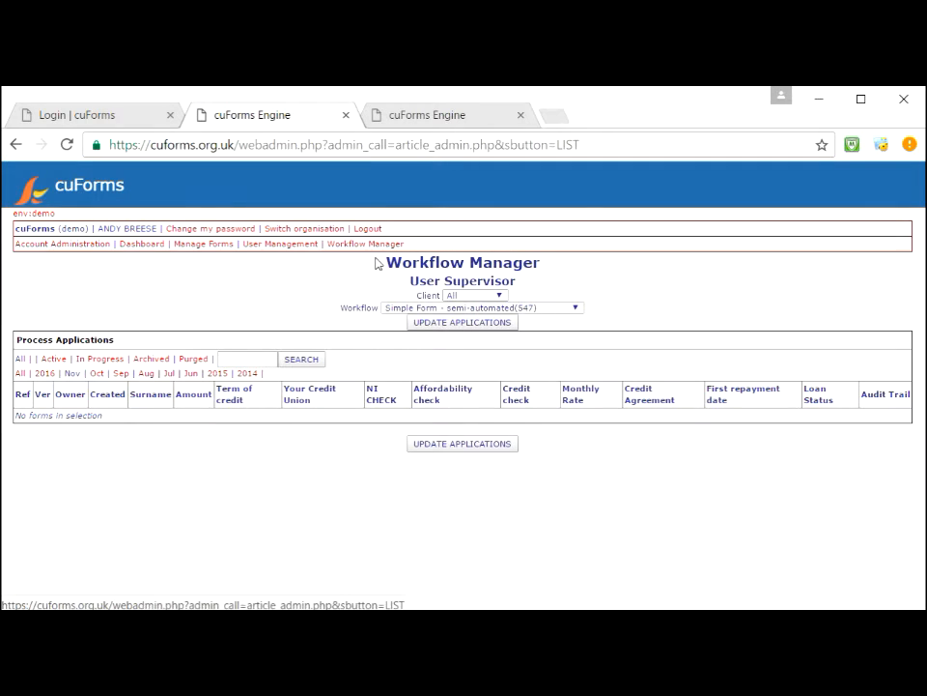
left_click(470, 308)
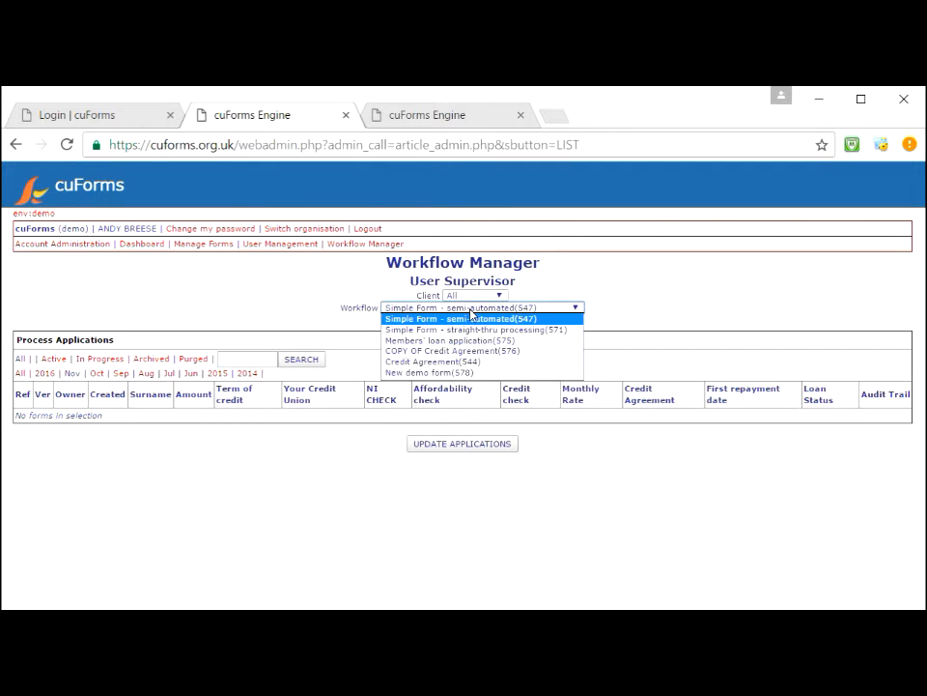
left_click(453, 373)
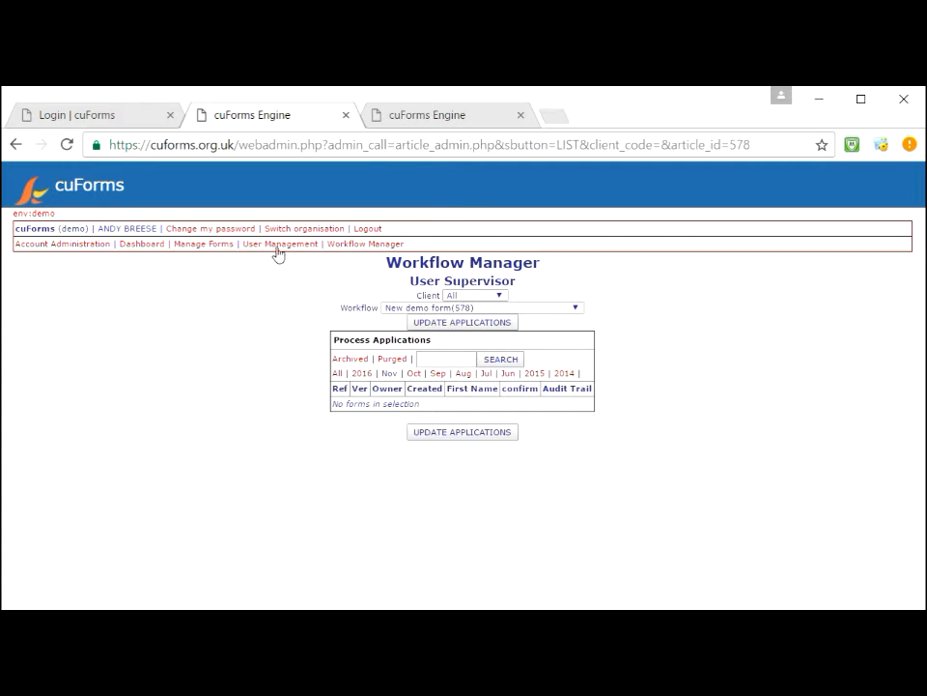
left_click(215, 246)
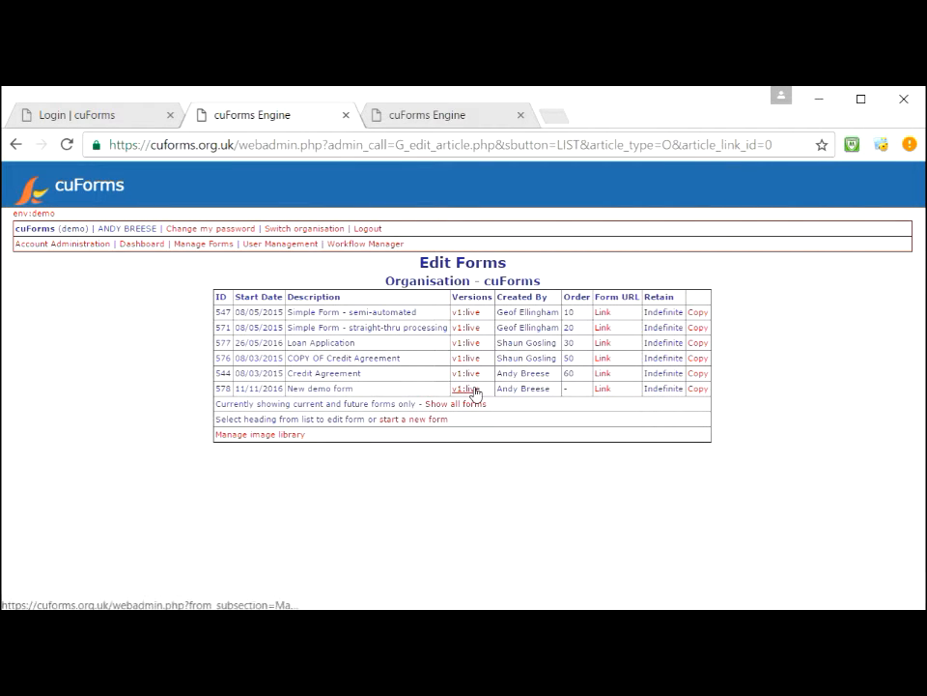
Step: Open the live New demo form and enter the applicant's first name and surname
left_click(605, 390)
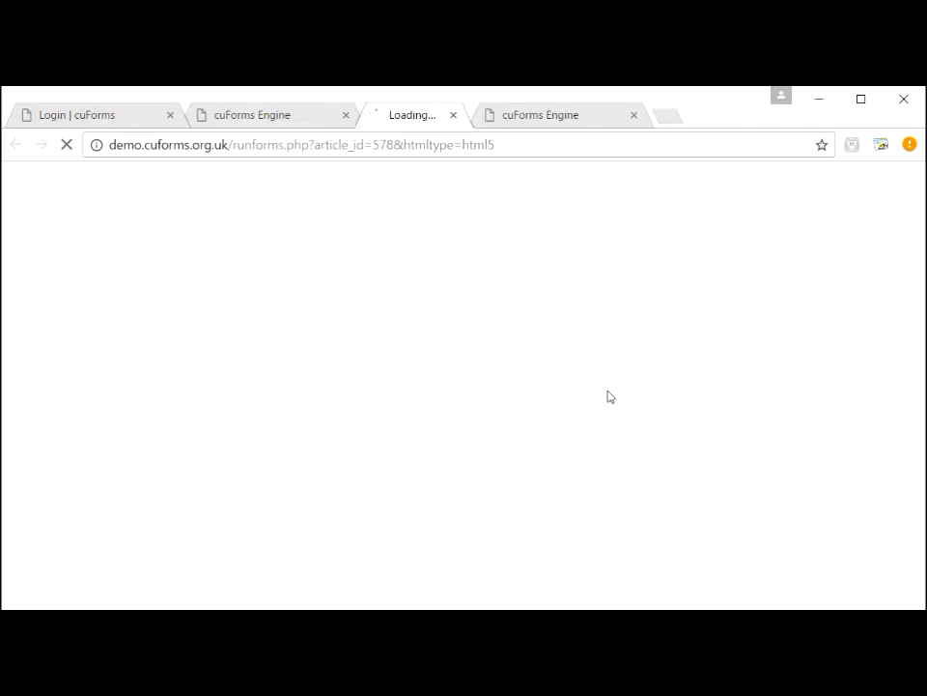
left_click(260, 278)
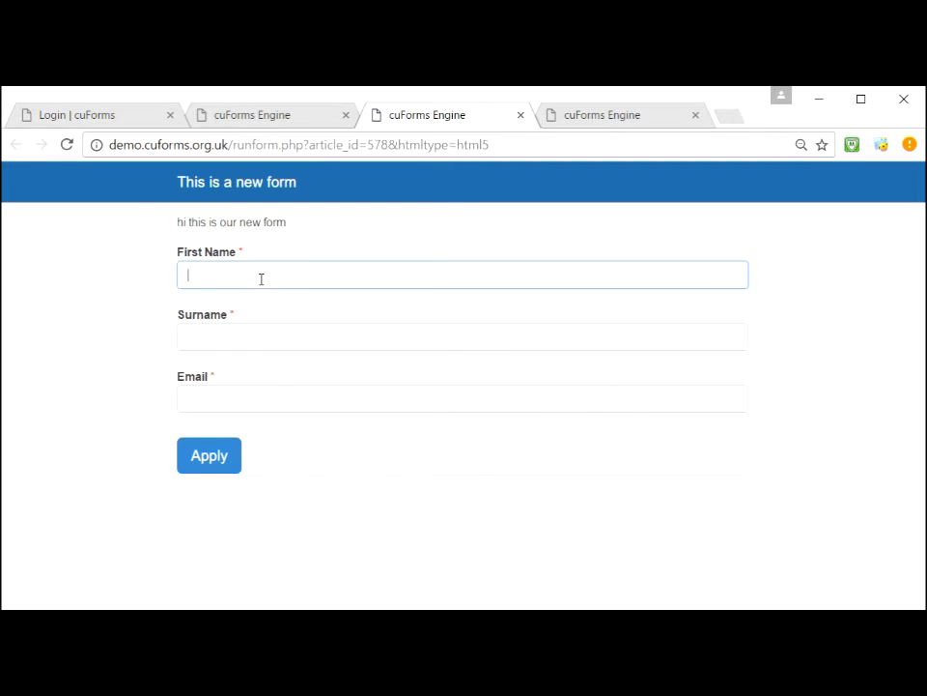
key("Tab")
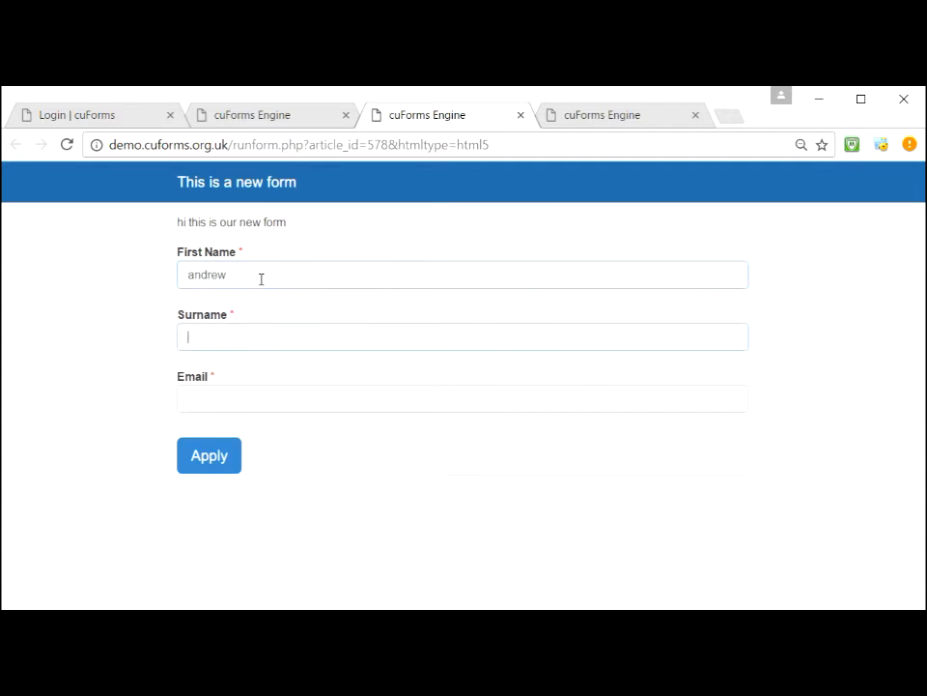
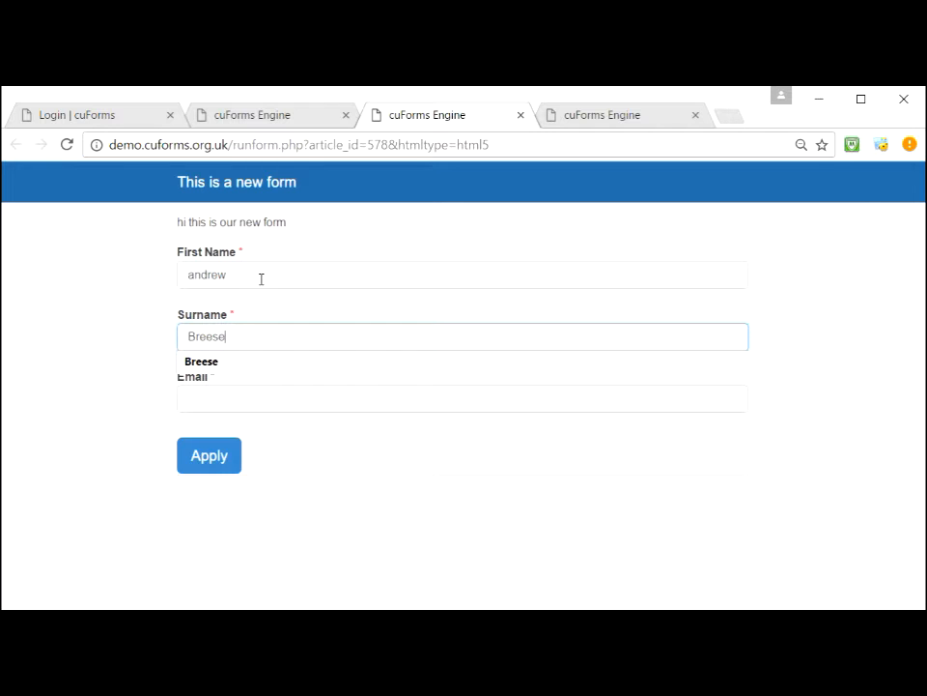
left_click(261, 365)
Step: Enter the applicant's e-mail address and submit the form with Apply
left_click(234, 398)
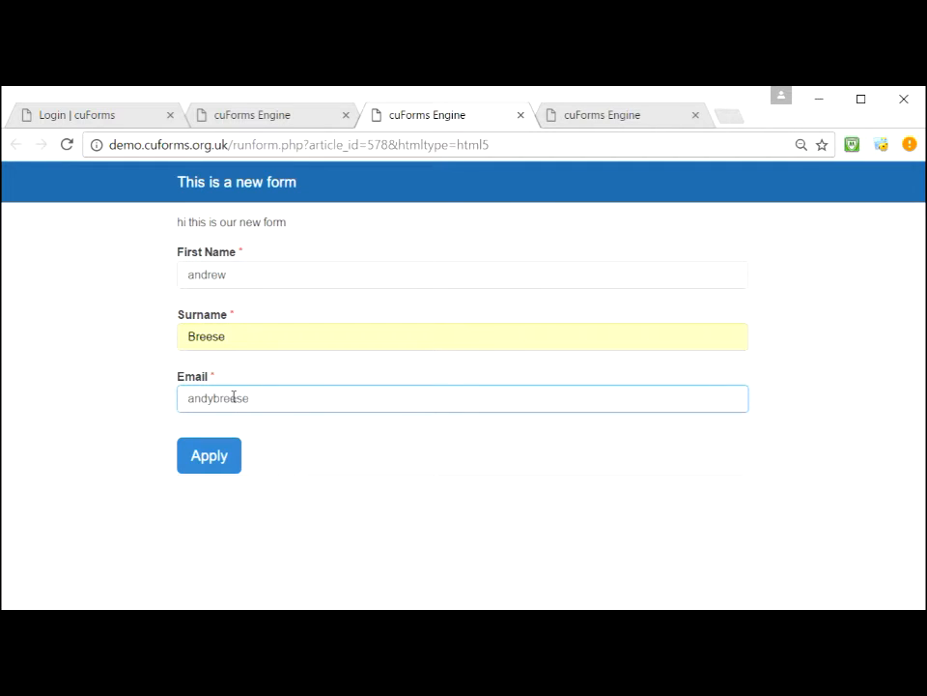
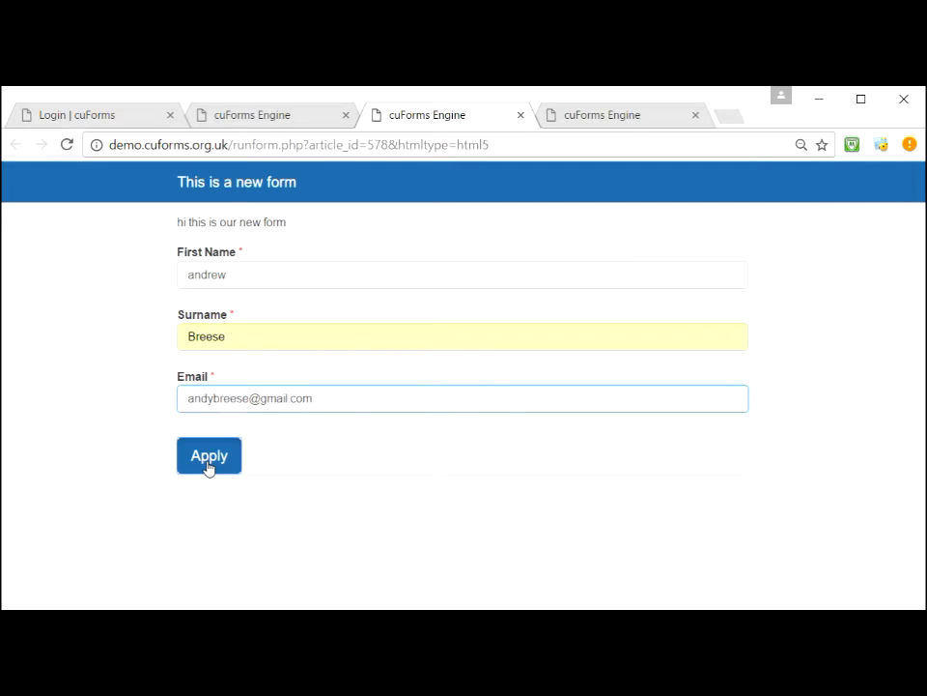
left_click(208, 467)
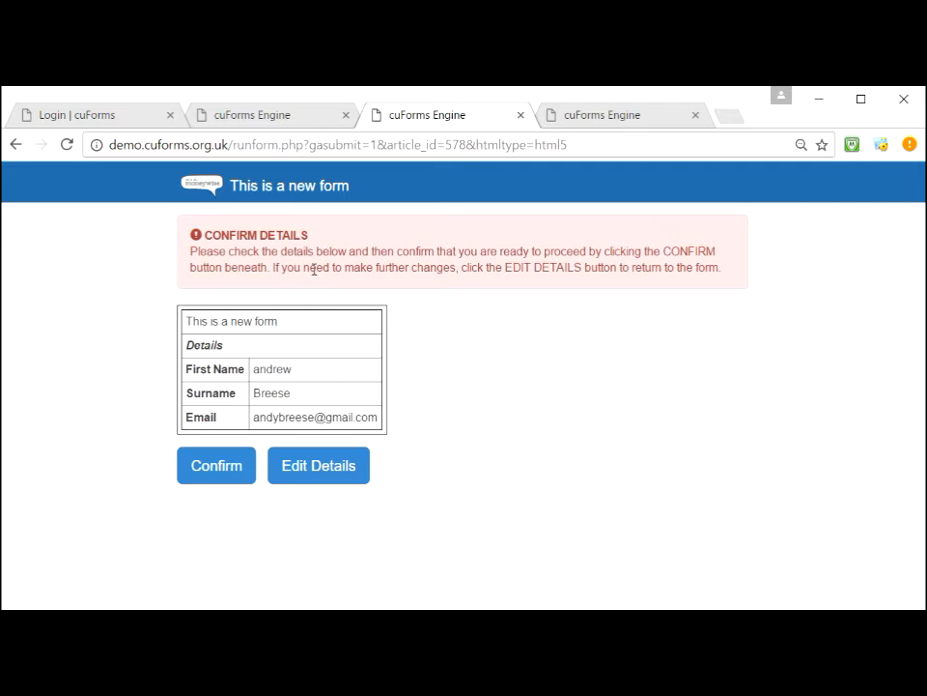
Step: Resubmit and confirm the test submission as reference 75, then return to the Edit Forms admin tab
left_click(313, 470)
left_click(214, 531)
left_click(227, 468)
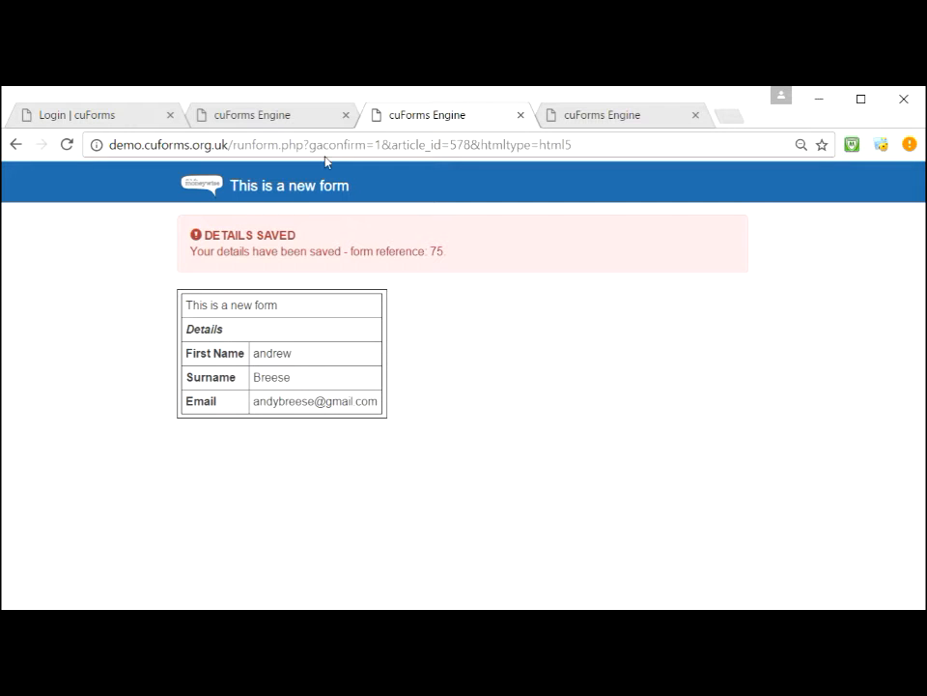
left_click(245, 120)
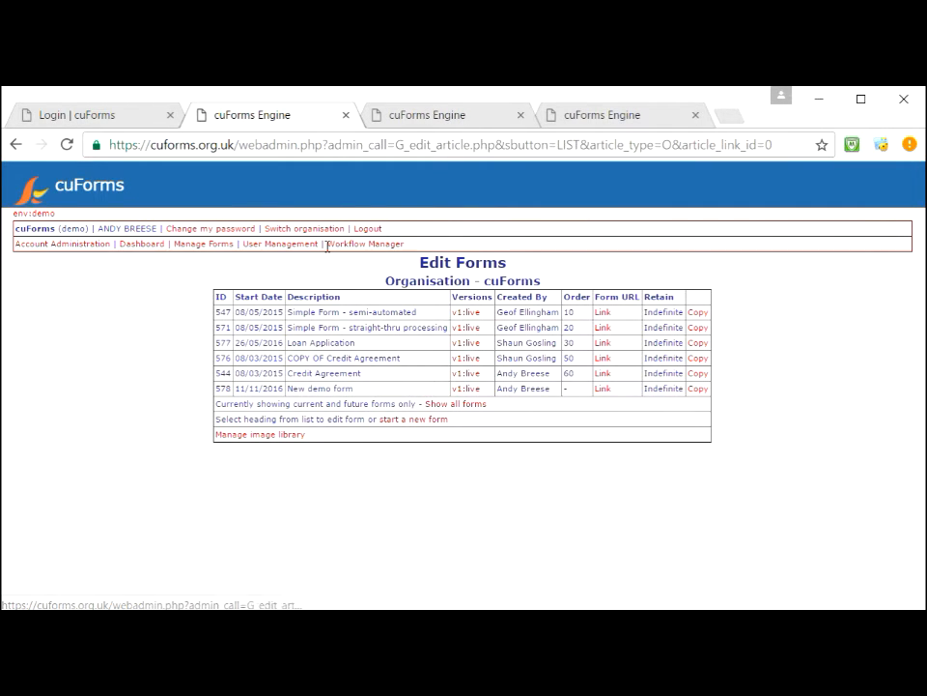
Step: In Workflow Manager, select the New demo form(578) workflow
left_click(347, 251)
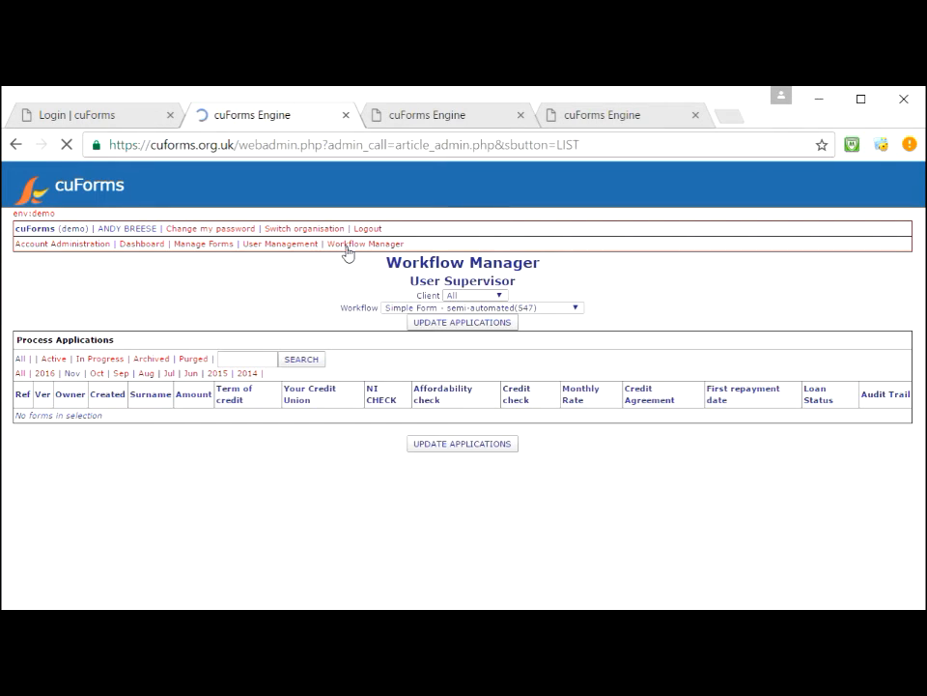
left_click(402, 311)
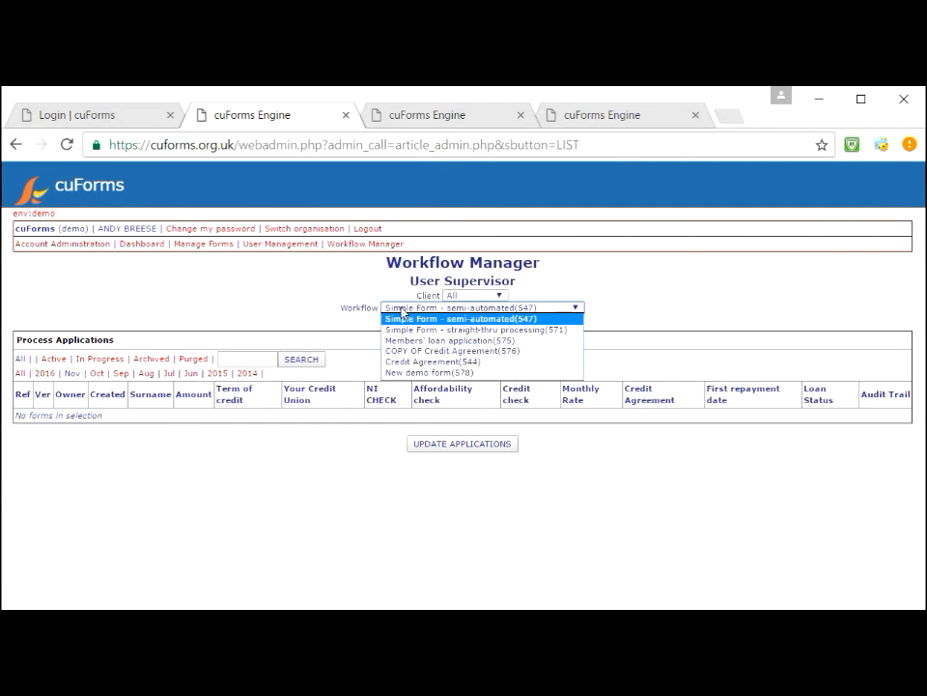
left_click(409, 376)
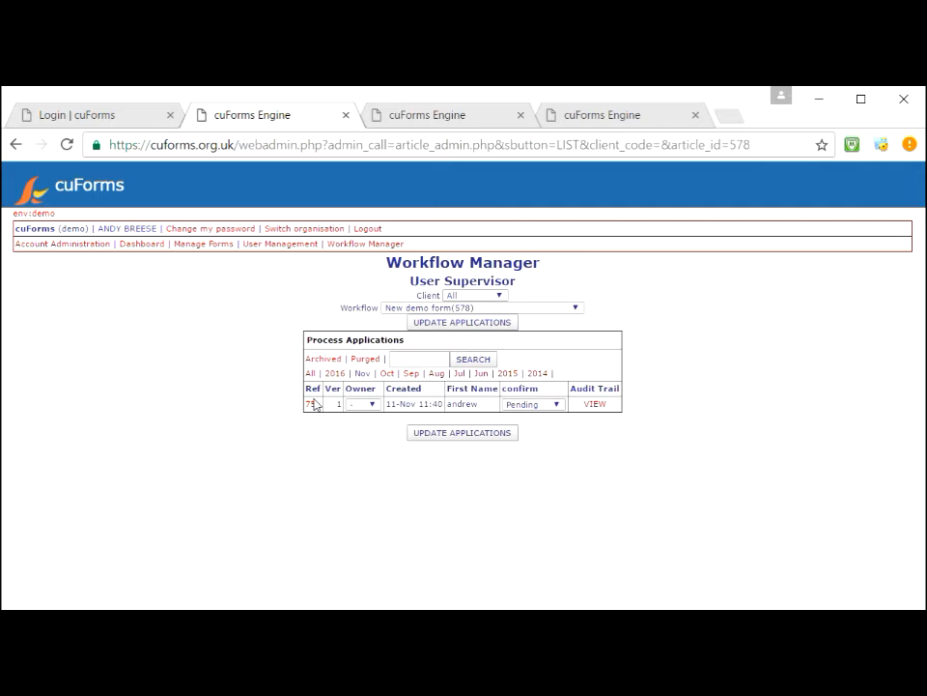
Step: Review submission 75's details, still Pending, and return to the applications list
left_click(314, 405)
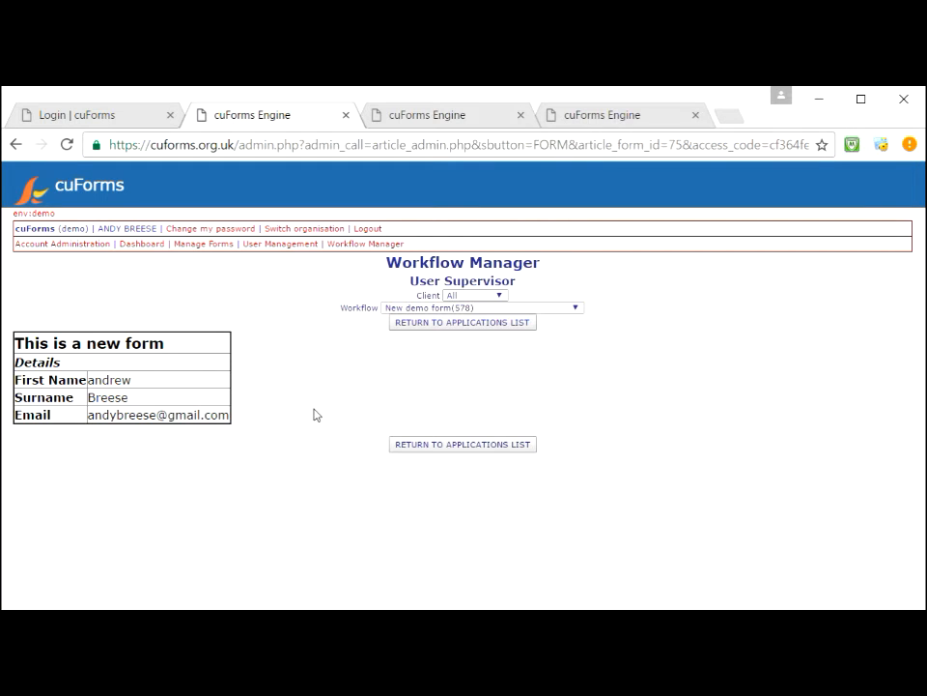
left_click(15, 145)
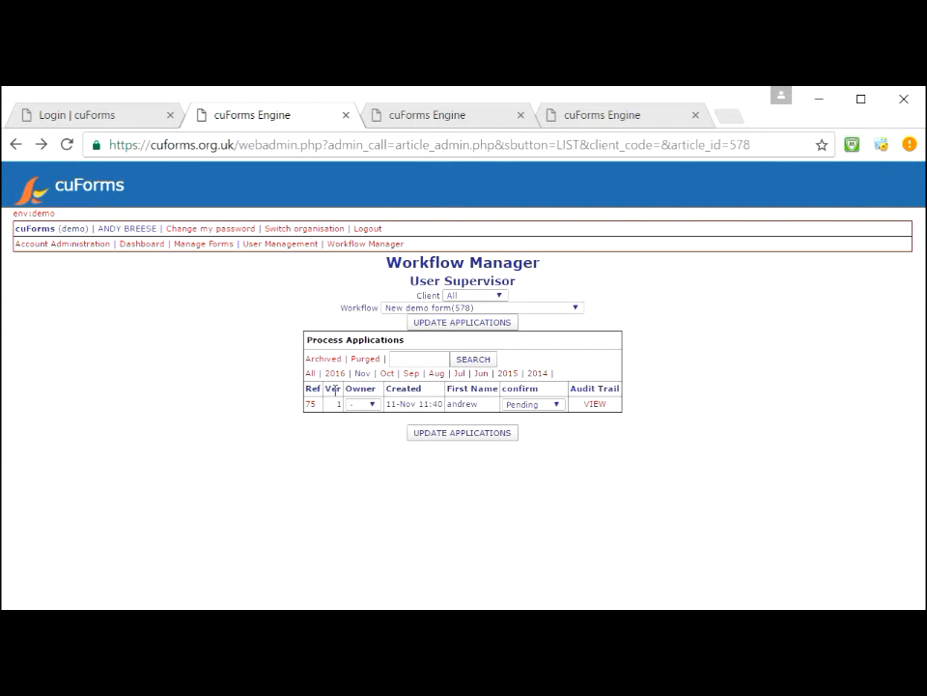
left_click(372, 406)
left_click(373, 412)
left_click(310, 404)
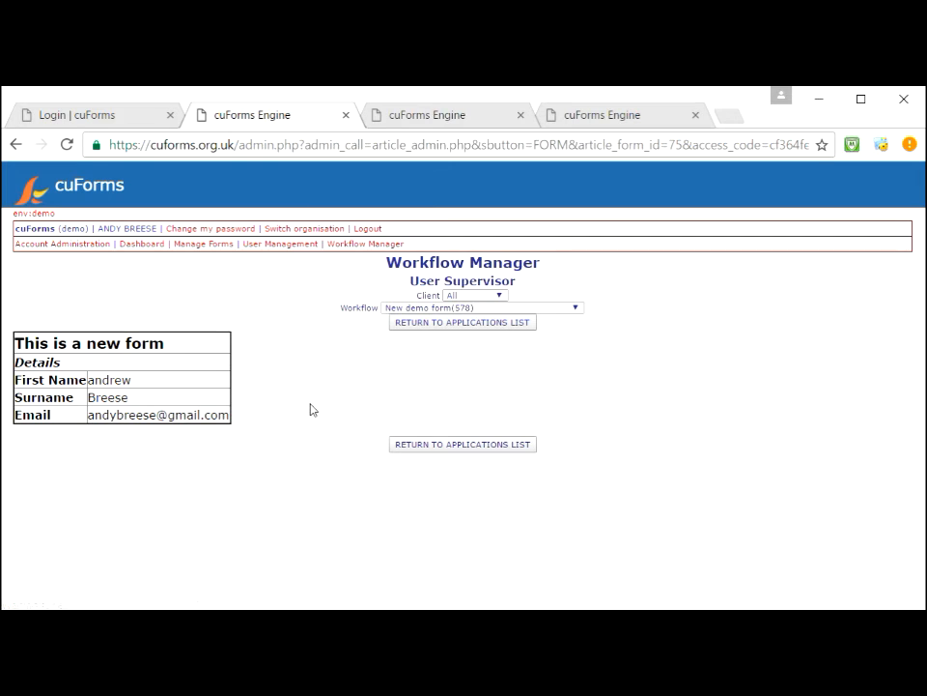
left_click(420, 447)
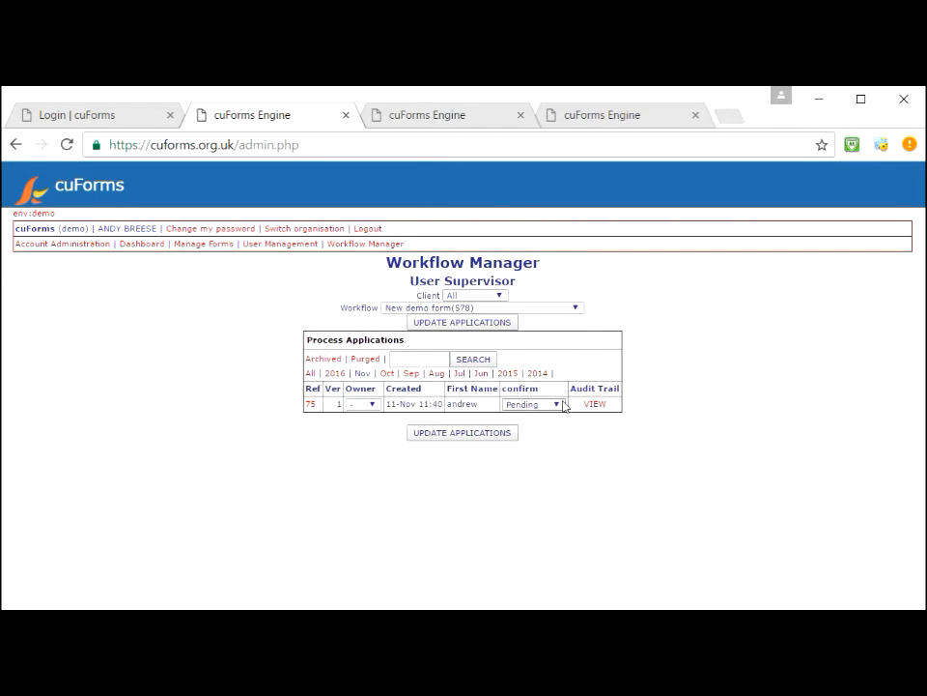
Step: Set application 75 to Confirmed, update applications, and check its audit trail entry
left_click(553, 406)
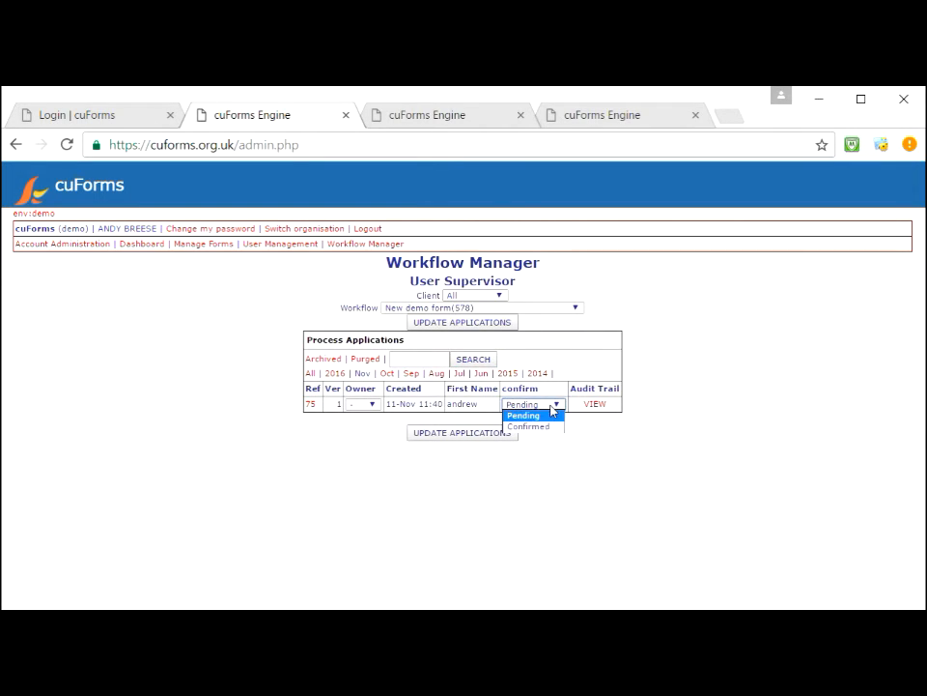
left_click(552, 406)
left_click(553, 406)
left_click(553, 406)
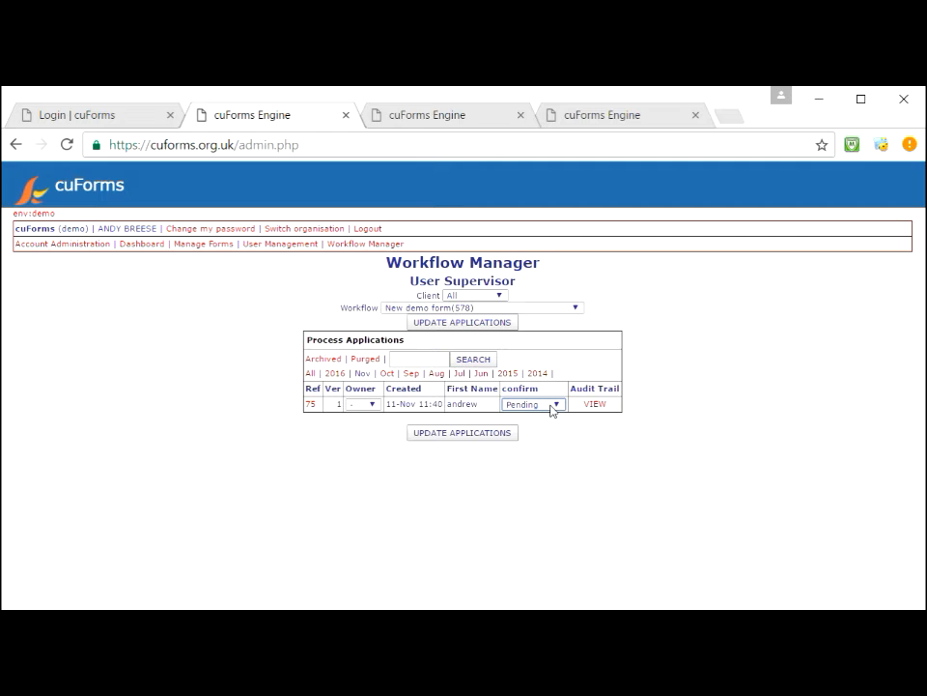
left_click(551, 406)
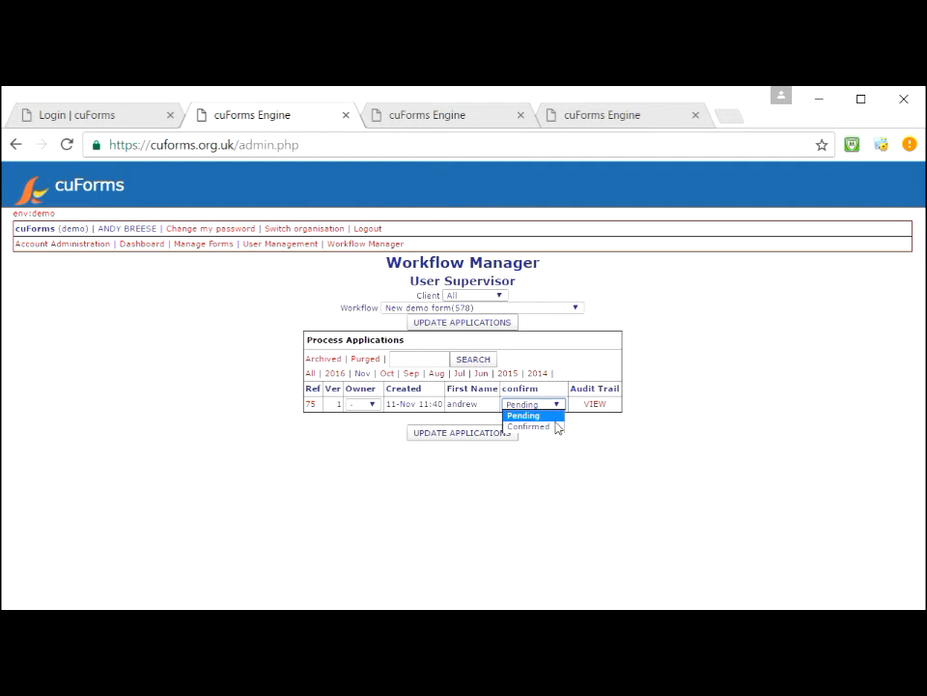
left_click(555, 427)
left_click(492, 438)
left_click(596, 404)
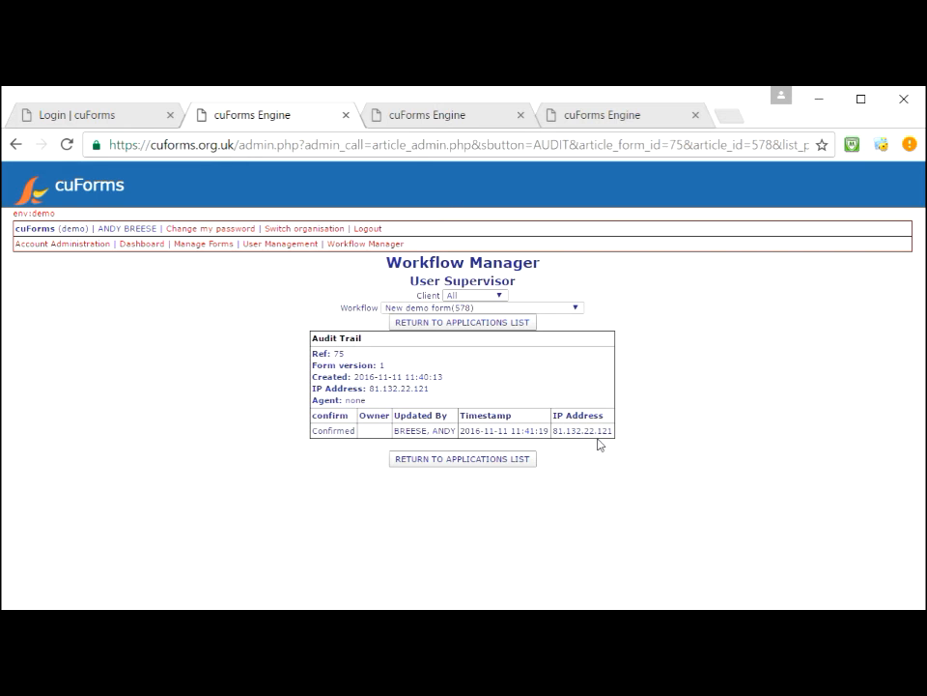
left_click(490, 462)
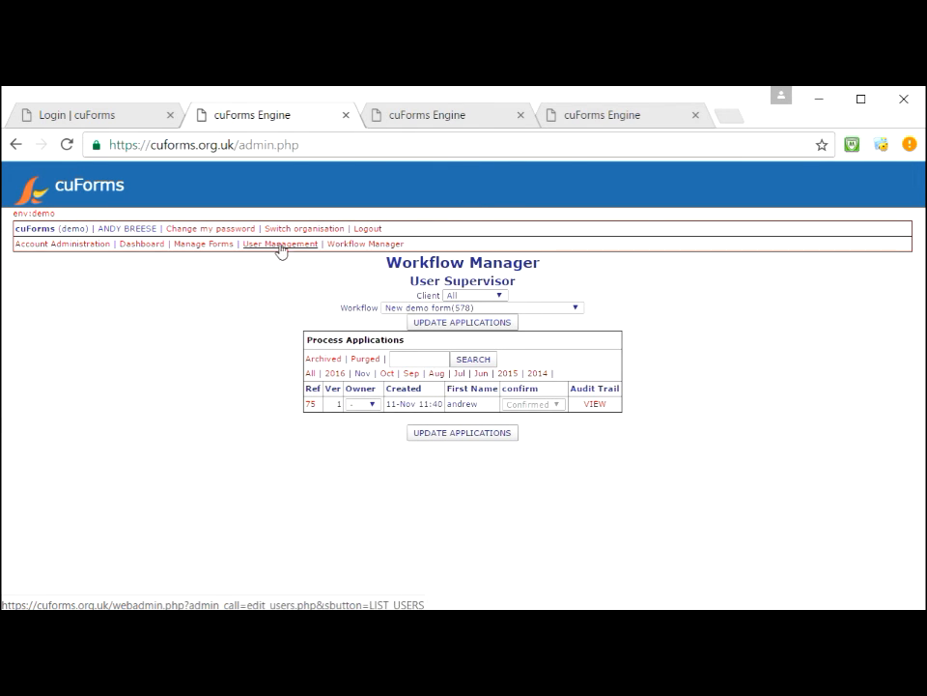
Step: Inspect form 577's v1:live Loan Application editor from Manage Forms, then go back
left_click(218, 247)
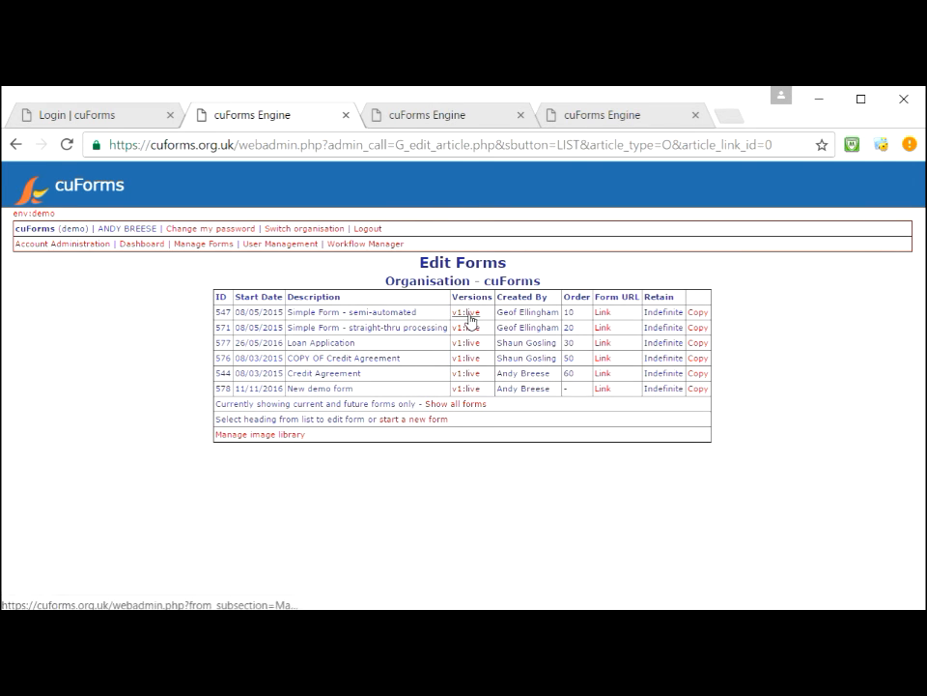
left_click(471, 350)
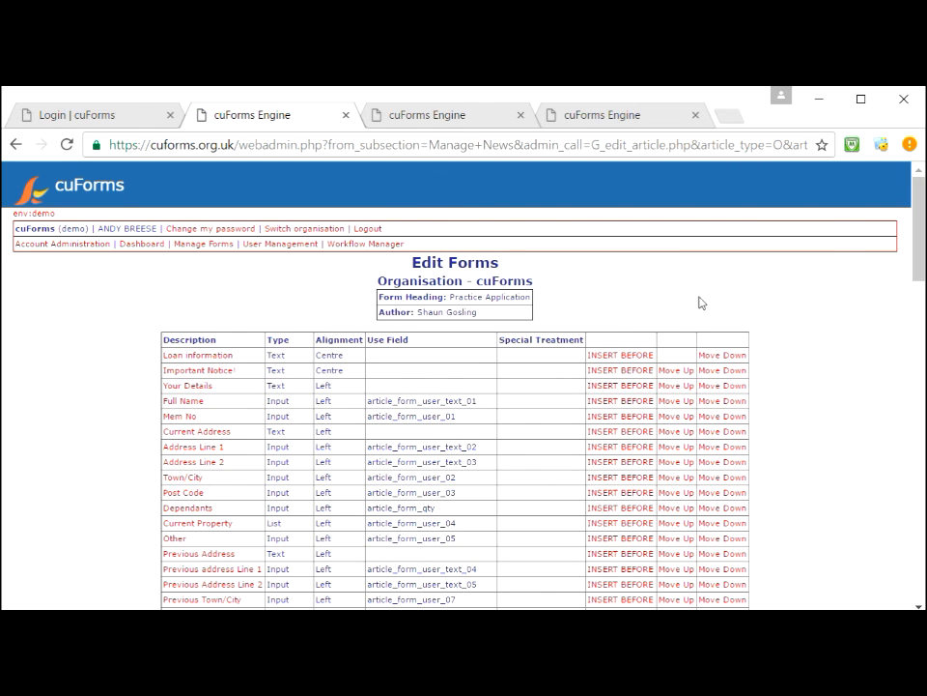
scroll(908, 307, "down", 3)
scroll(908, 307, "down", 3)
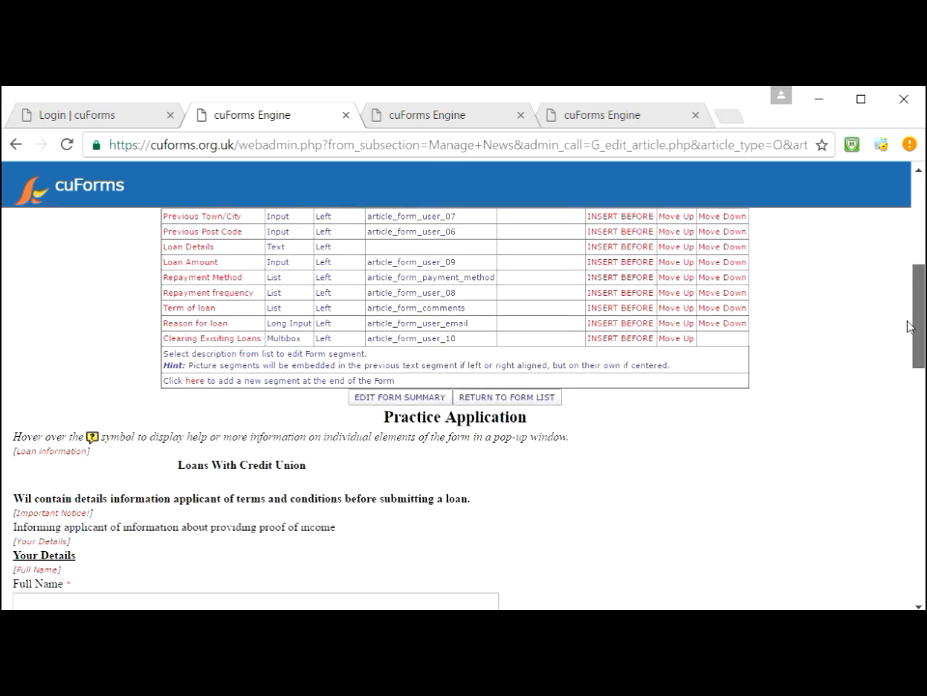
scroll(908, 353, "up", 6)
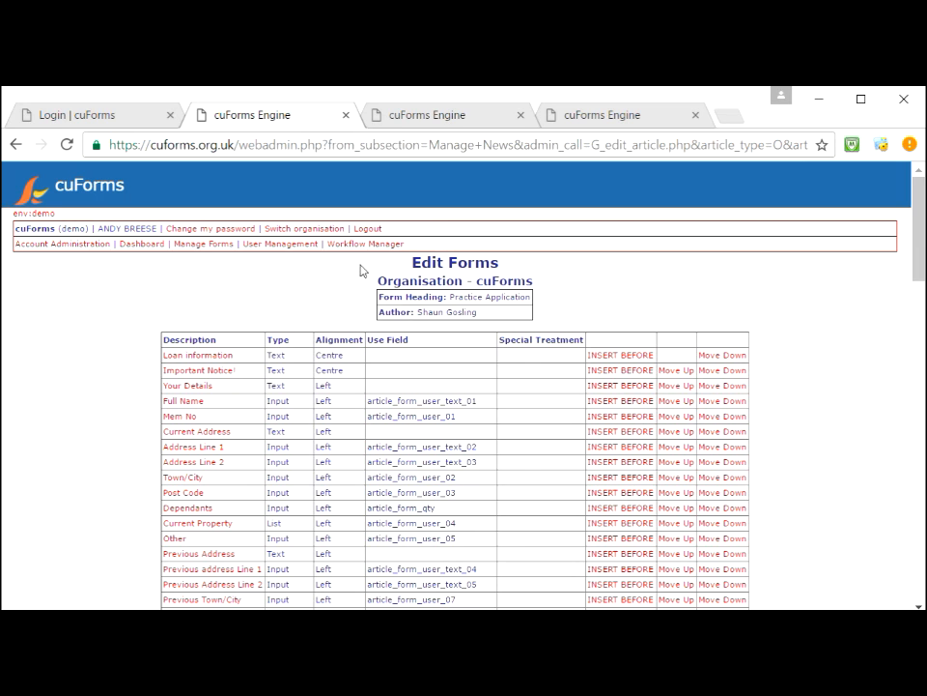
left_click(198, 251)
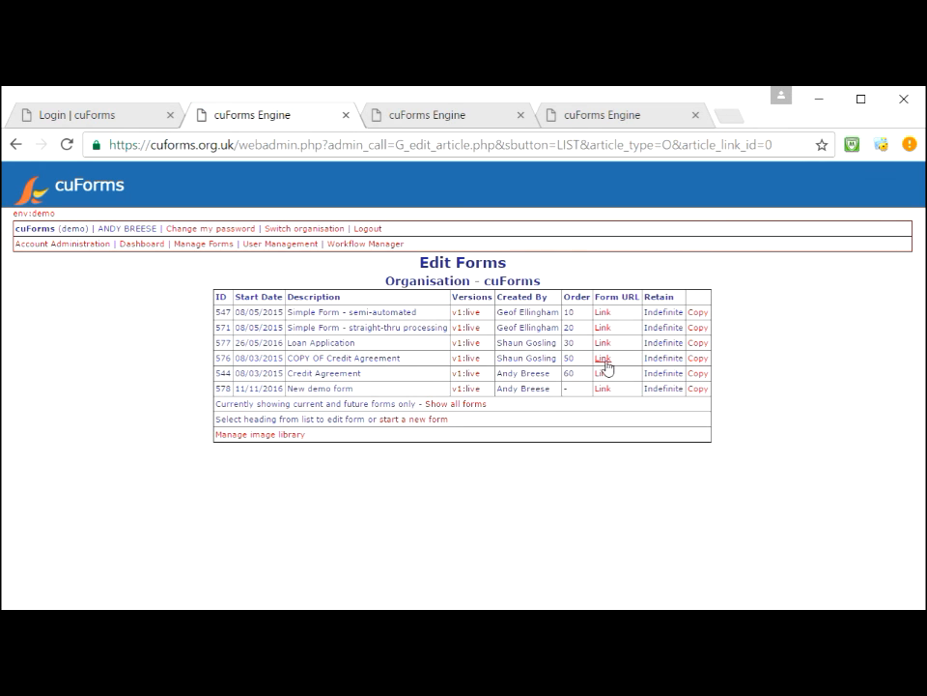
Step: Open form 577's live Link in a new tab, then return to the admin tab
left_click(605, 344)
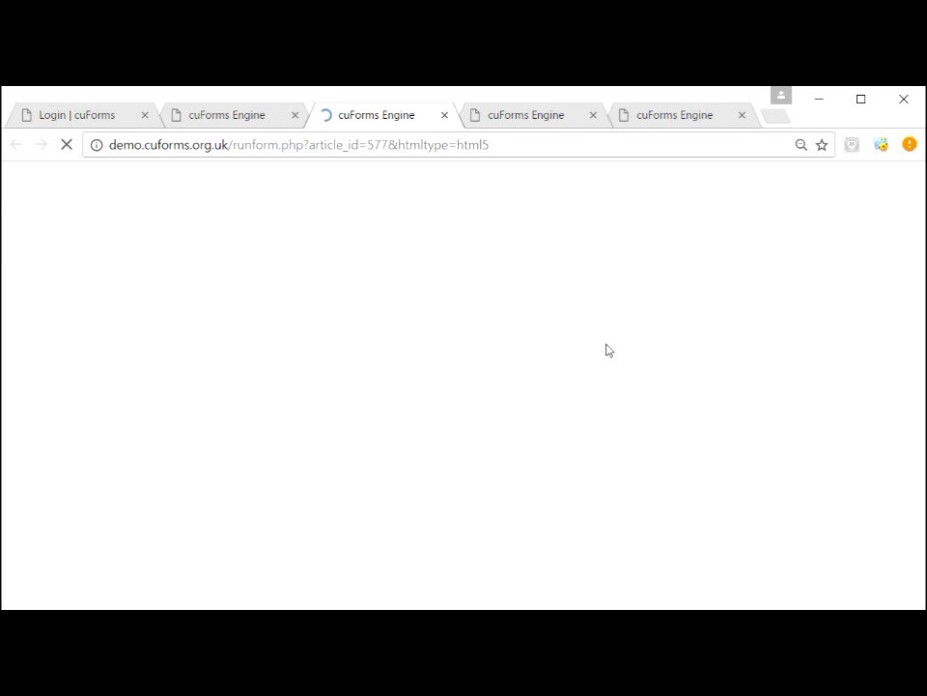
left_click_drag(922, 254, 916, 226)
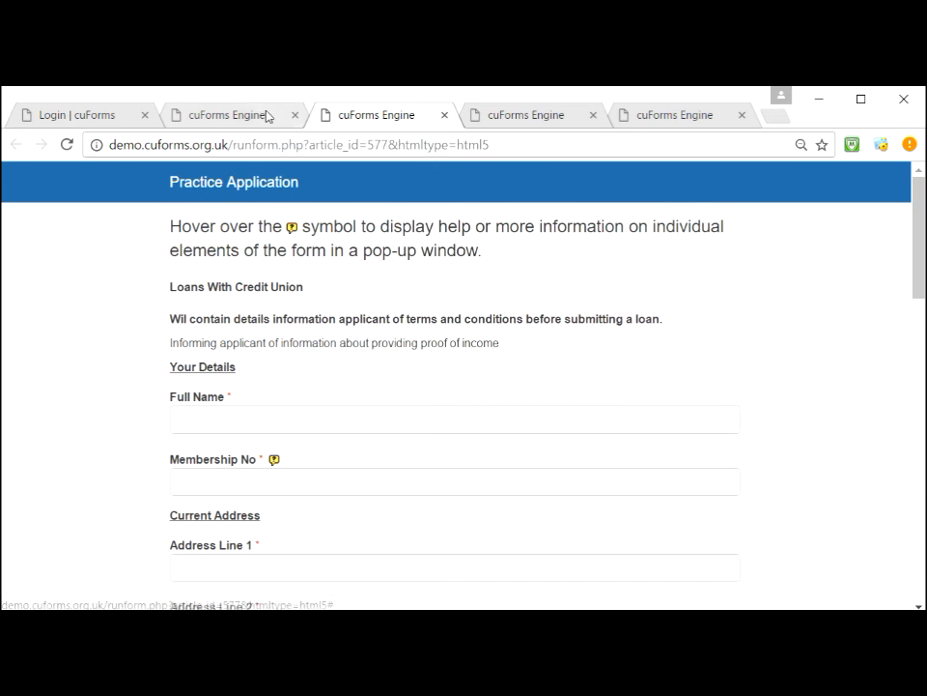
left_click(232, 117)
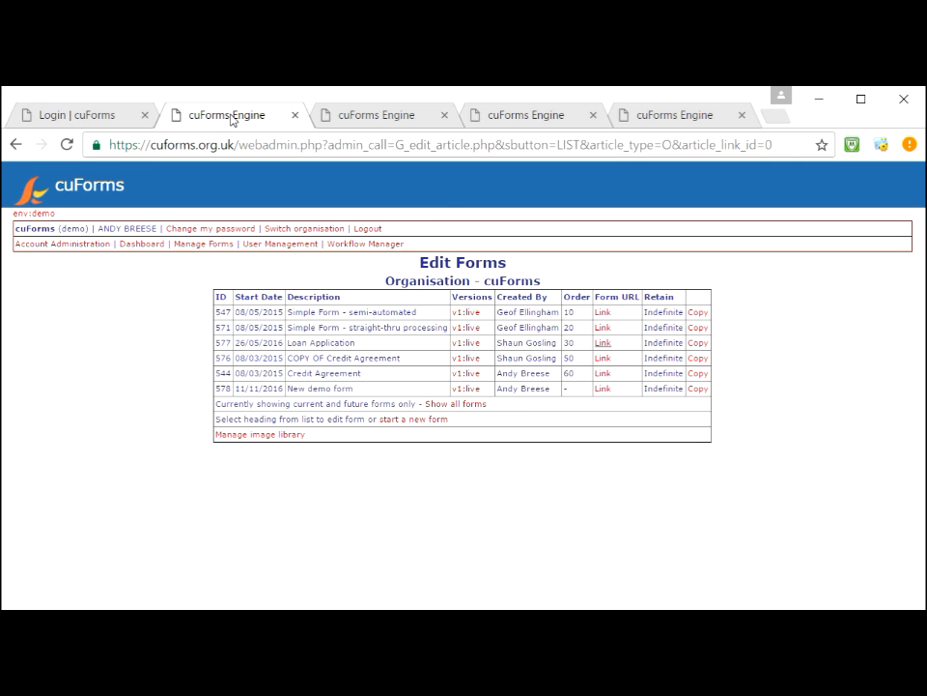